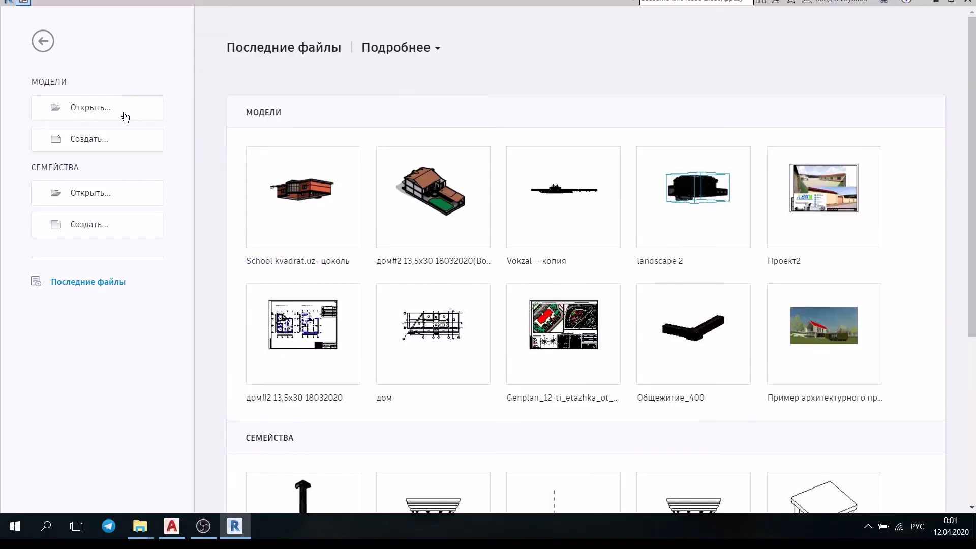
# Create a new Проект from the ADSK_ШаблонПроекта_АР_r2019_v1.0.2 template.
pyautogui.click(90, 145)
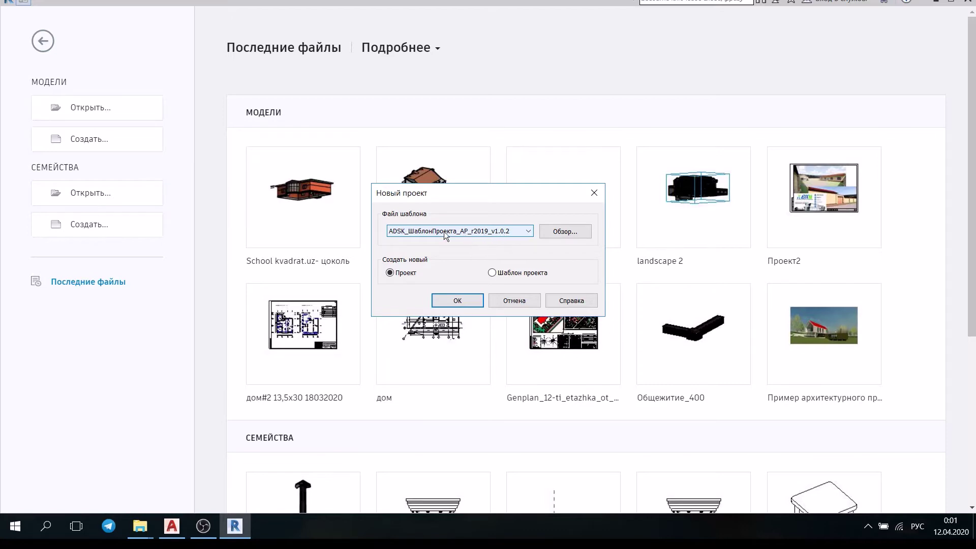
pyautogui.click(450, 302)
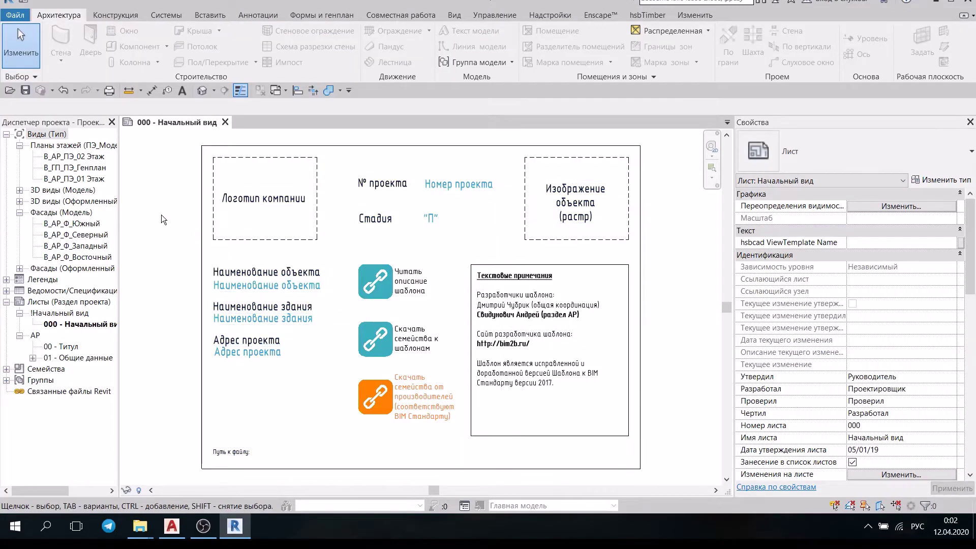
# Open the В_АР_ПЭ_01 Этаж floor plan and show the Вставить tools.
pyautogui.doubleClick(84, 179)
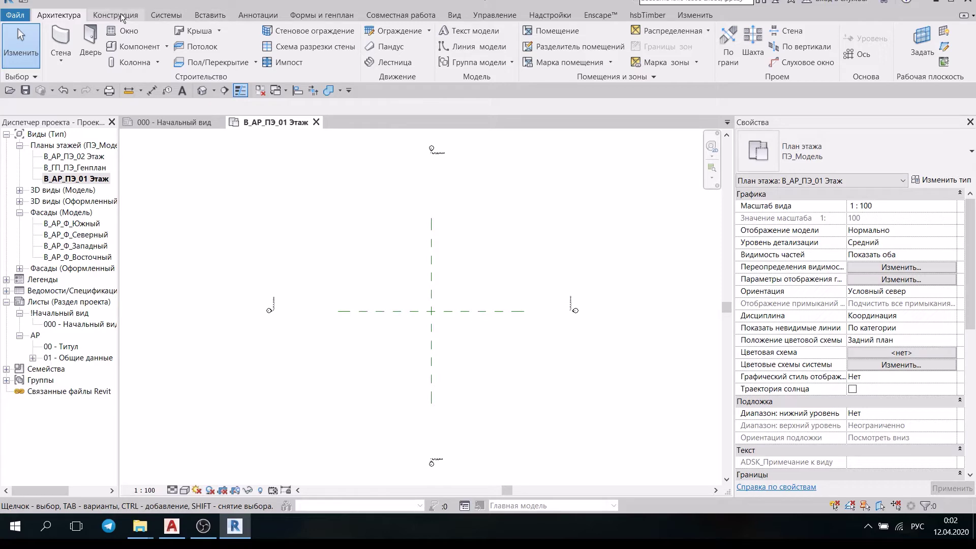
pyautogui.click(209, 15)
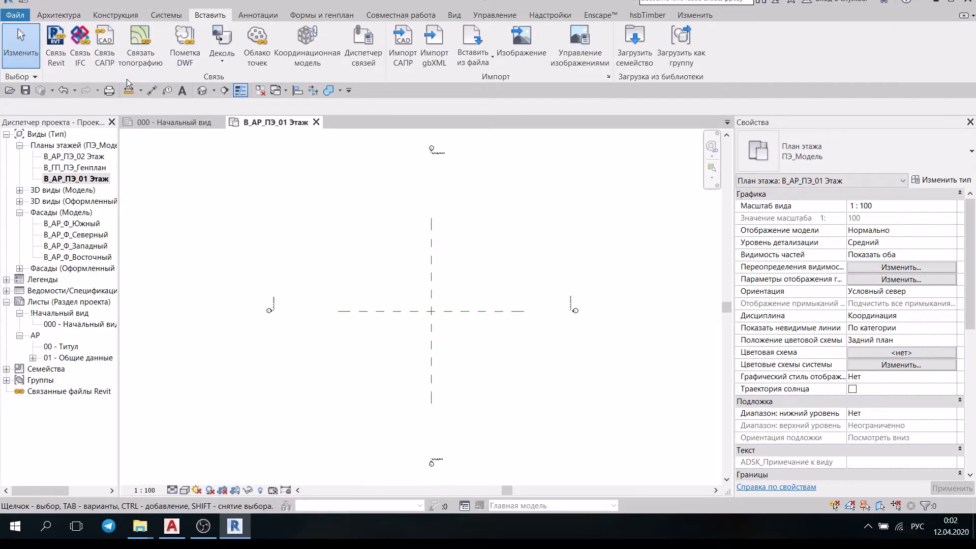
# Link Чирчик_4_этажное_торговое_здание (2).dwg from Рабочий стол and close the import warning.
pyautogui.click(104, 57)
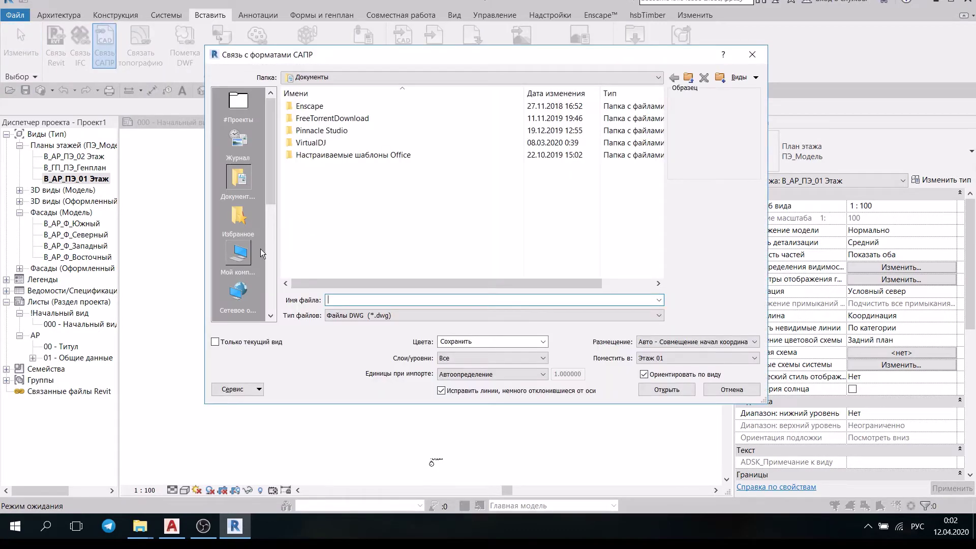
pyautogui.scroll(-3, 245, 219)
pyautogui.scroll(3, 243, 218)
pyautogui.scroll(-3, 242, 218)
pyautogui.scroll(3, 242, 218)
pyautogui.scroll(-3, 245, 209)
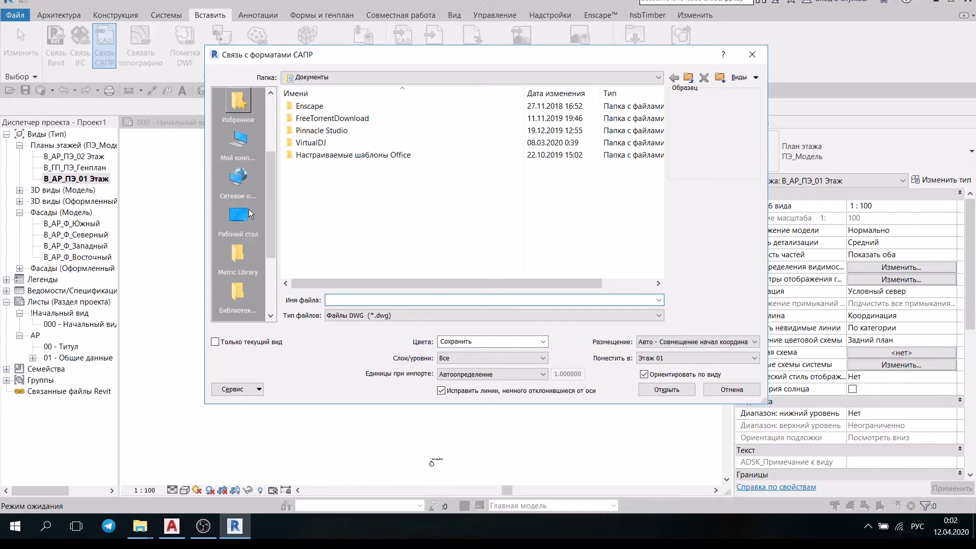
pyautogui.click(241, 105)
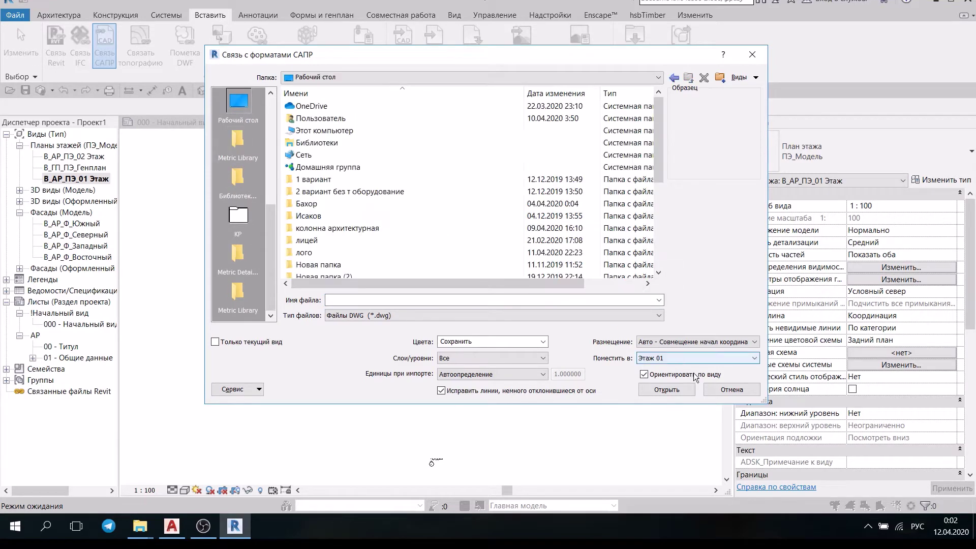
pyautogui.scroll(-3, 441, 217)
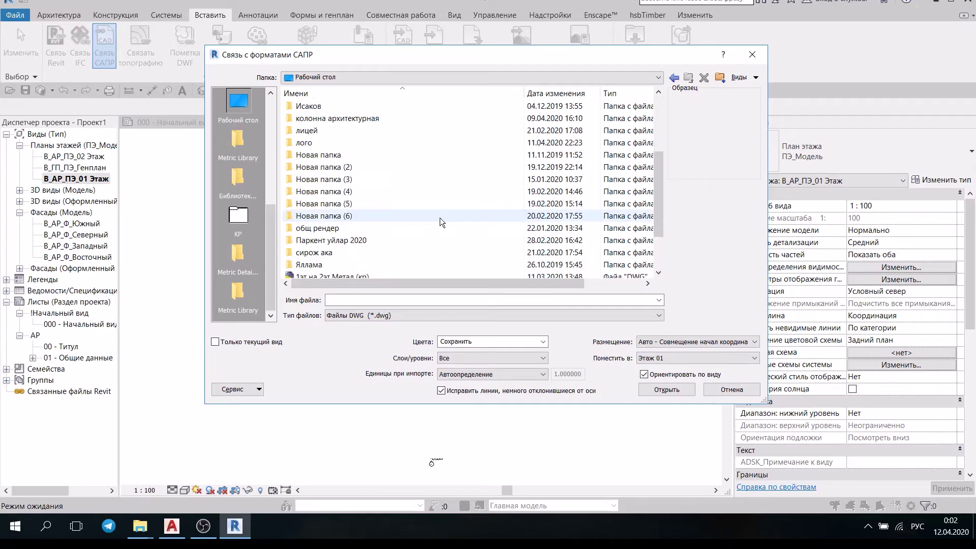
pyautogui.scroll(-2, 440, 217)
pyautogui.click(336, 239)
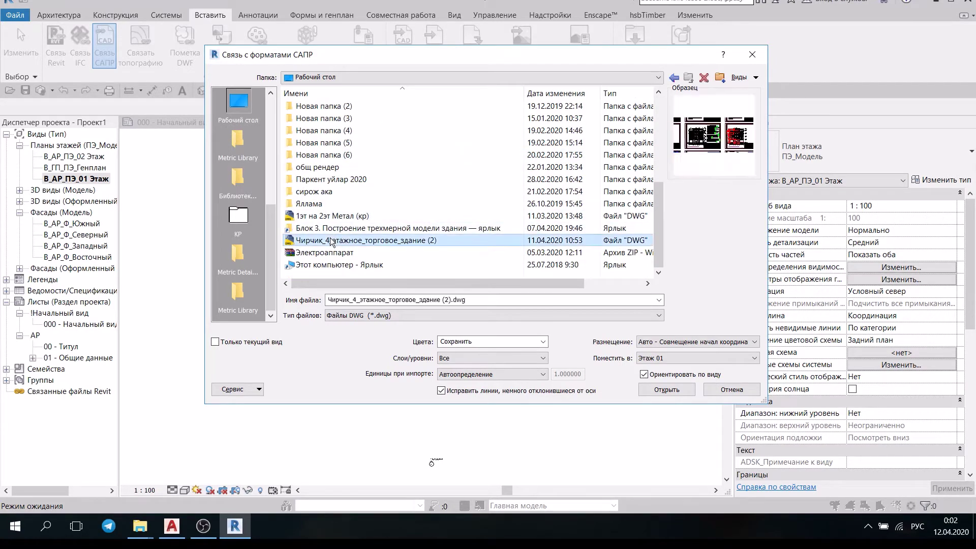
pyautogui.click(668, 389)
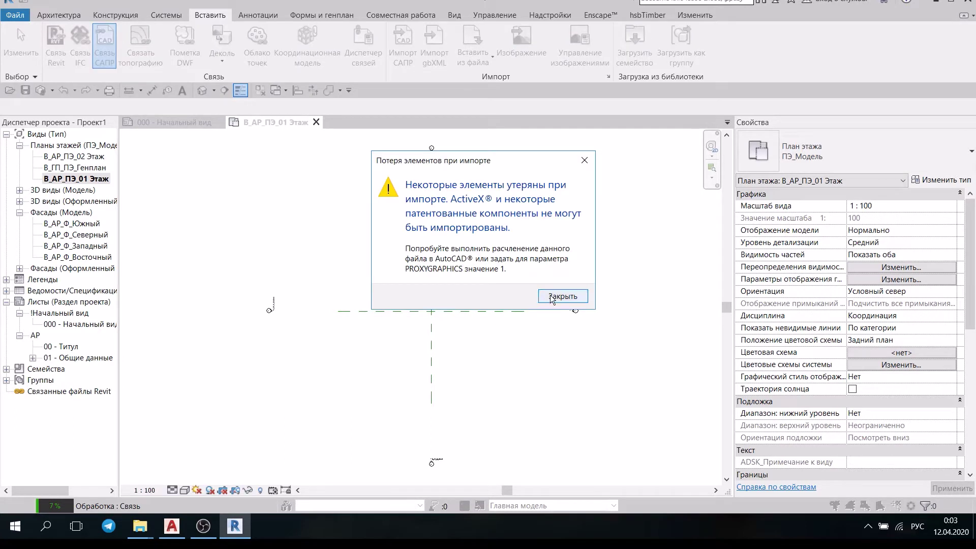
pyautogui.click(551, 297)
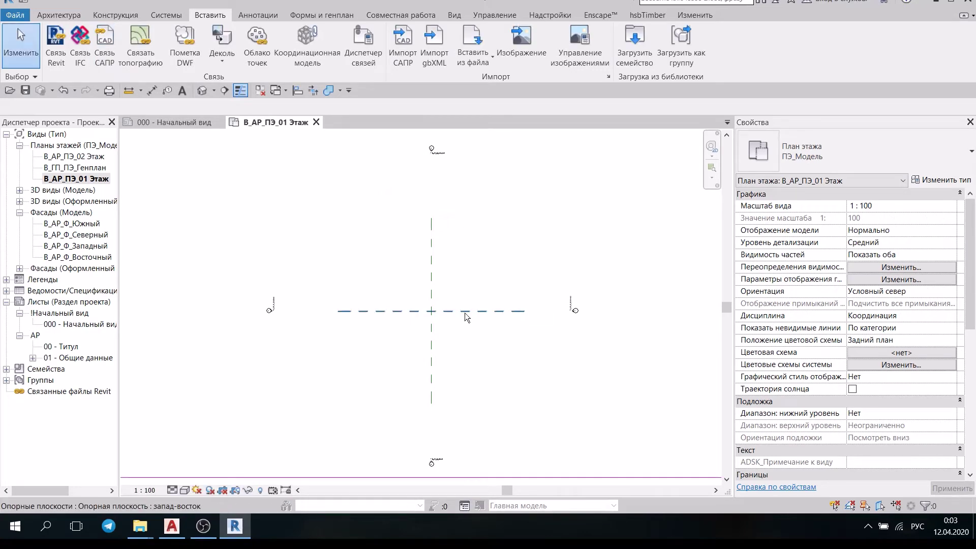
# Pan and zoom down to inspect the linked DWG sheets below the reference planes.
pyautogui.scroll(-2, 465, 312)
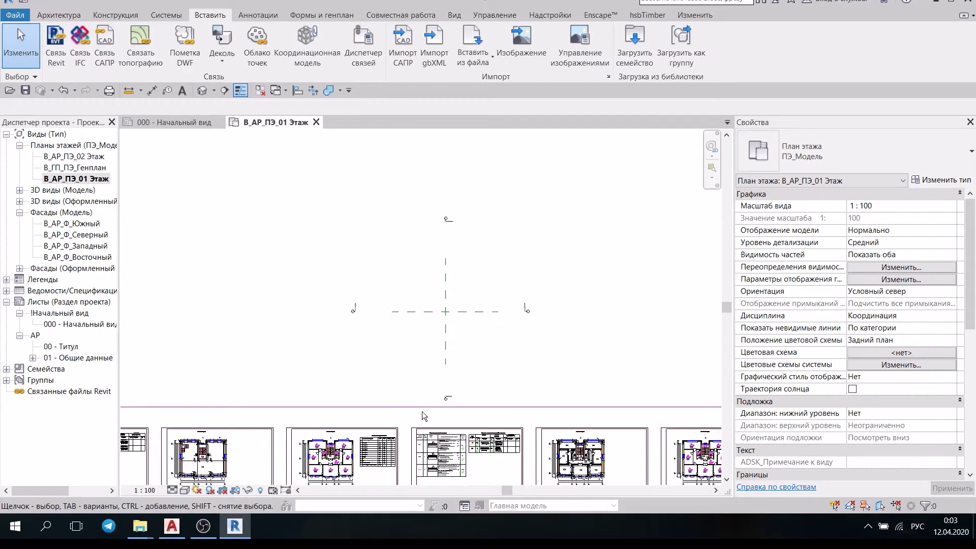
pyautogui.moveTo(361, 466); pyautogui.dragTo(385, 341, button='middle')
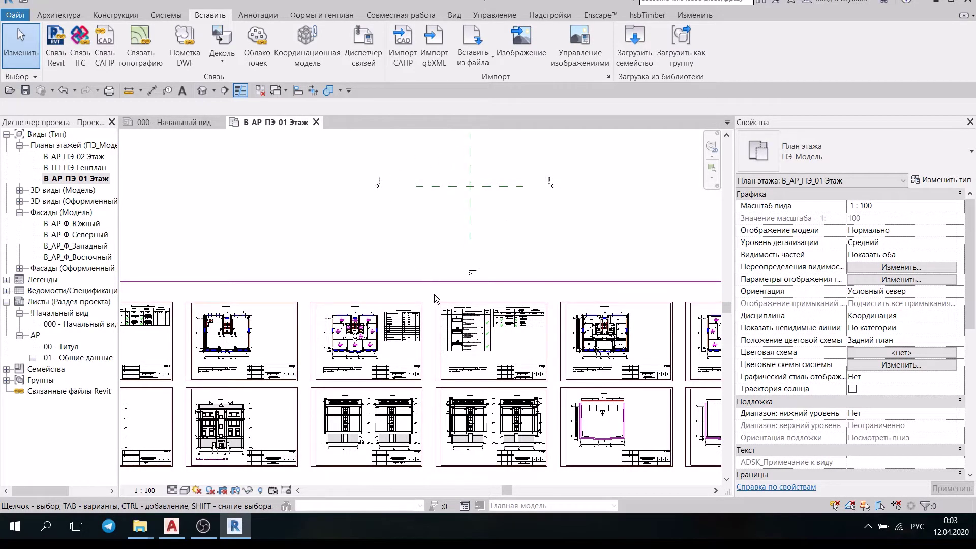
pyautogui.scroll(-2, 434, 295)
pyautogui.scroll(-1, 434, 294)
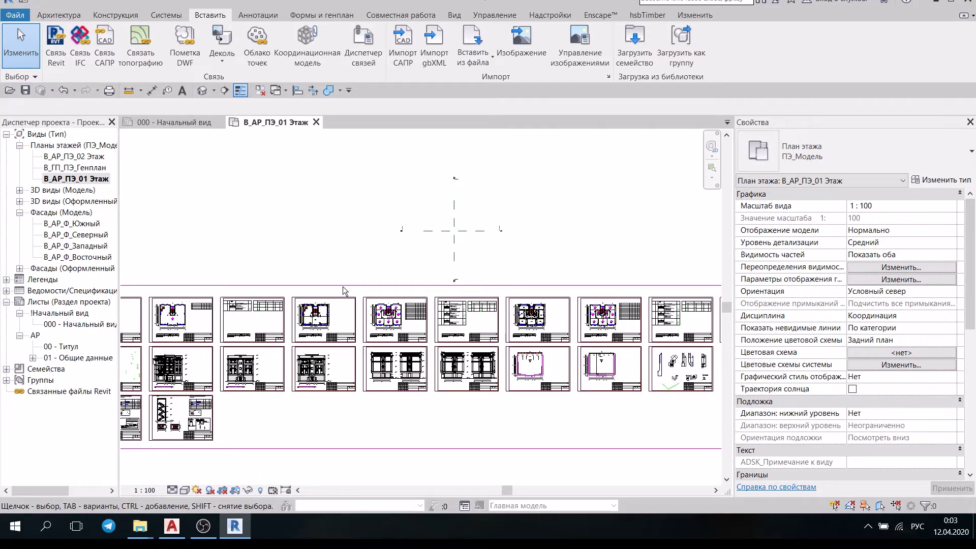
pyautogui.scroll(-2, 493, 359)
pyautogui.scroll(-2, 479, 369)
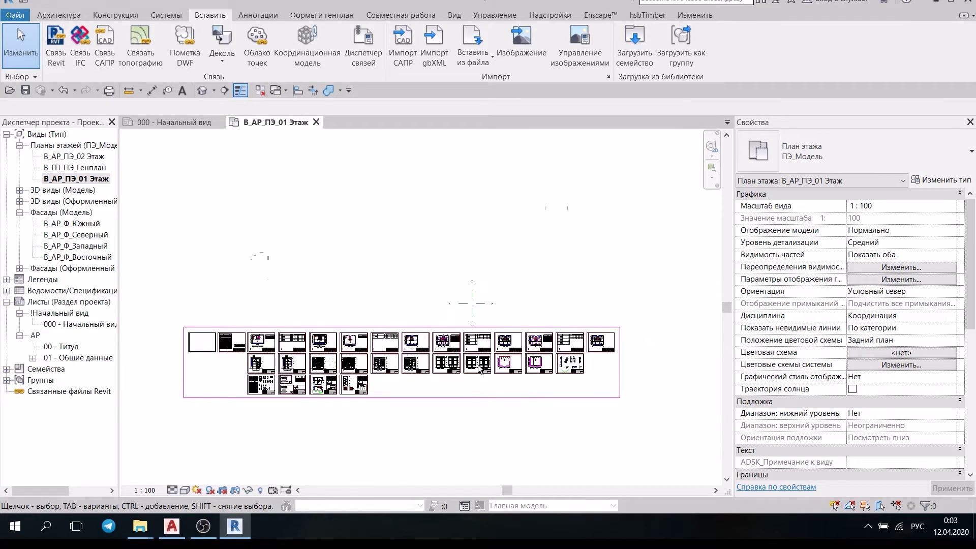
pyautogui.scroll(-1, 479, 369)
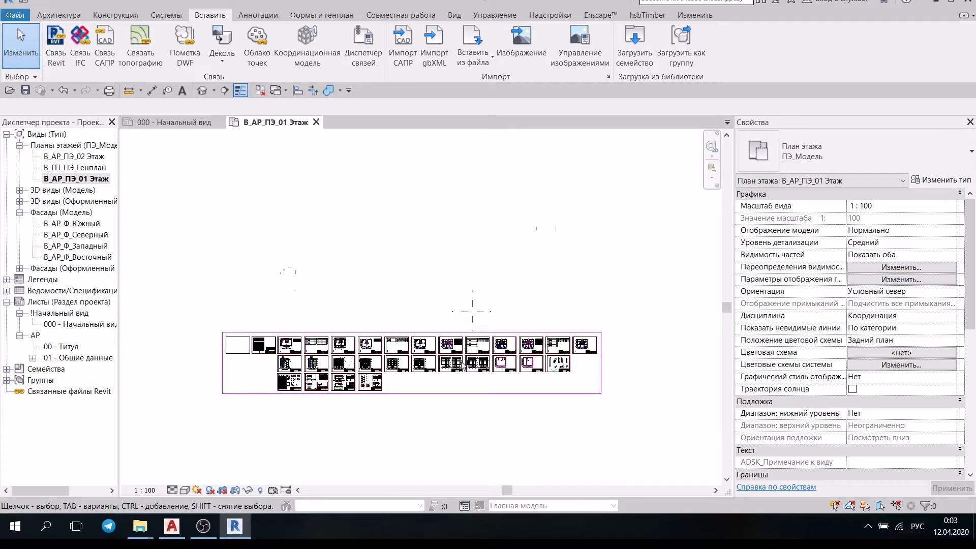
pyautogui.scroll(3, 448, 375)
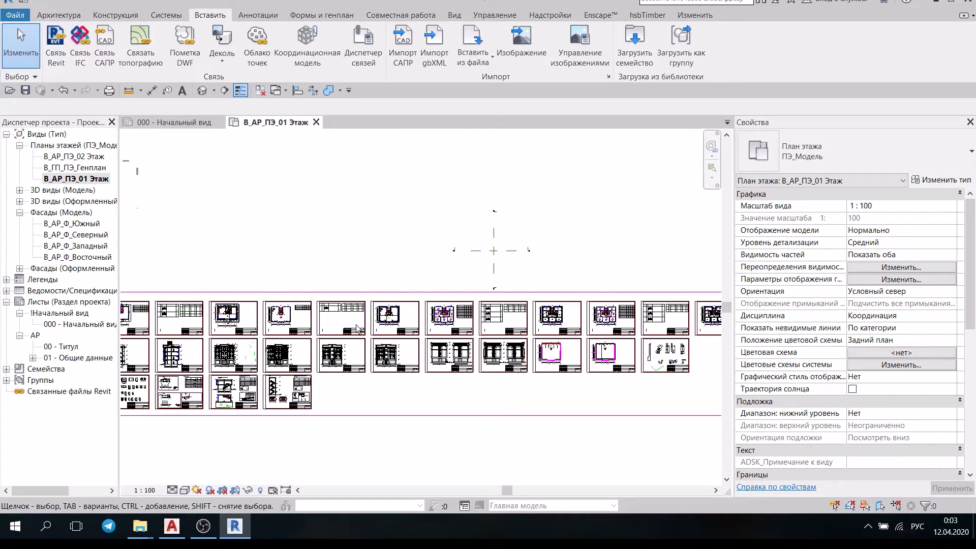
pyautogui.scroll(1, 336, 302)
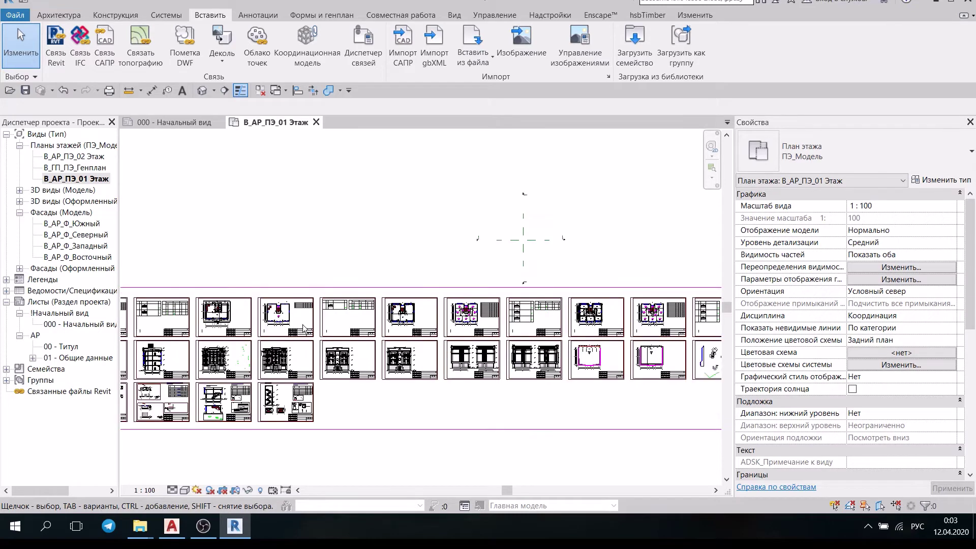
pyautogui.scroll(2, 332, 293)
pyautogui.scroll(2, 326, 280)
pyautogui.scroll(2, 322, 272)
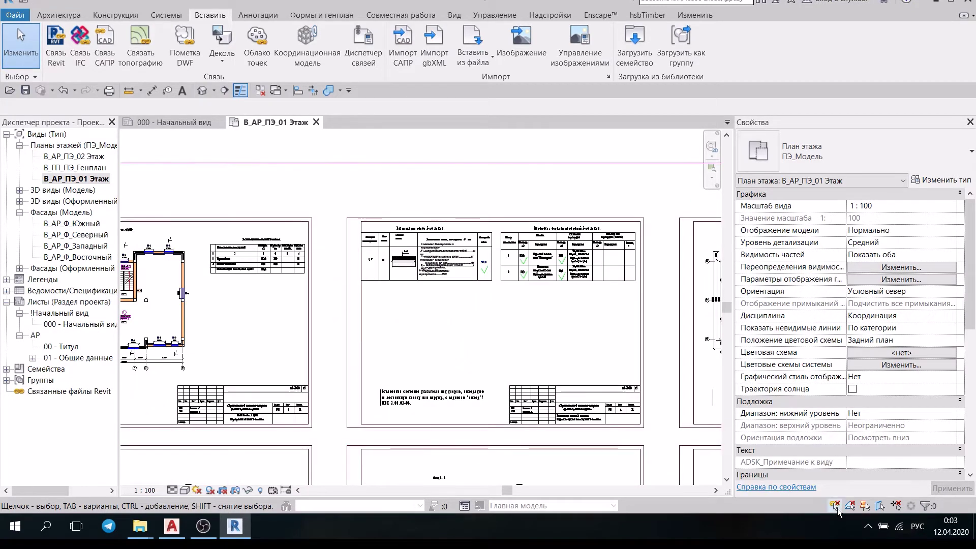
# Select the linked DWG to inspect its properties.
pyautogui.click(361, 297)
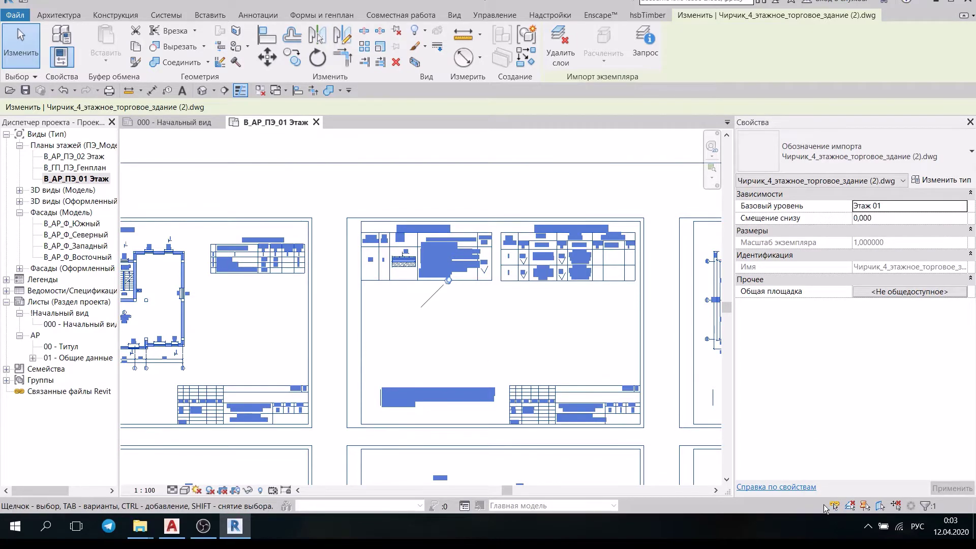
pyautogui.click(680, 438)
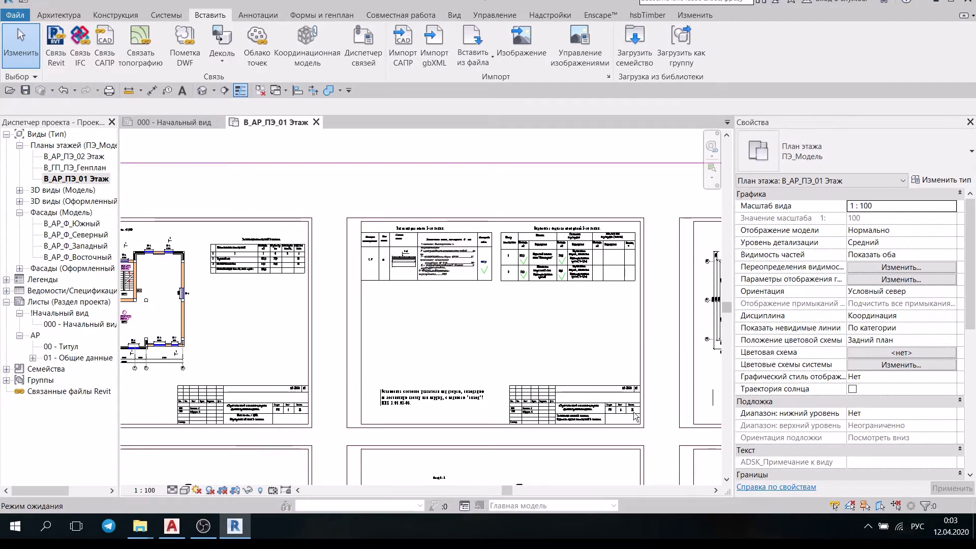
pyautogui.click(359, 279)
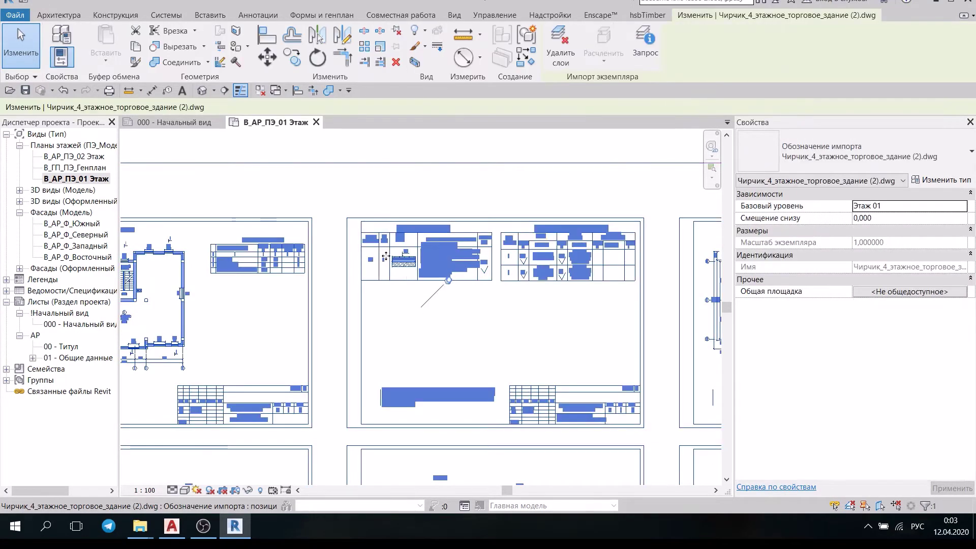
# Pan and zoom so the first-floor plan sheet sits where the reference planes cross.
pyautogui.scroll(-1, 476, 301)
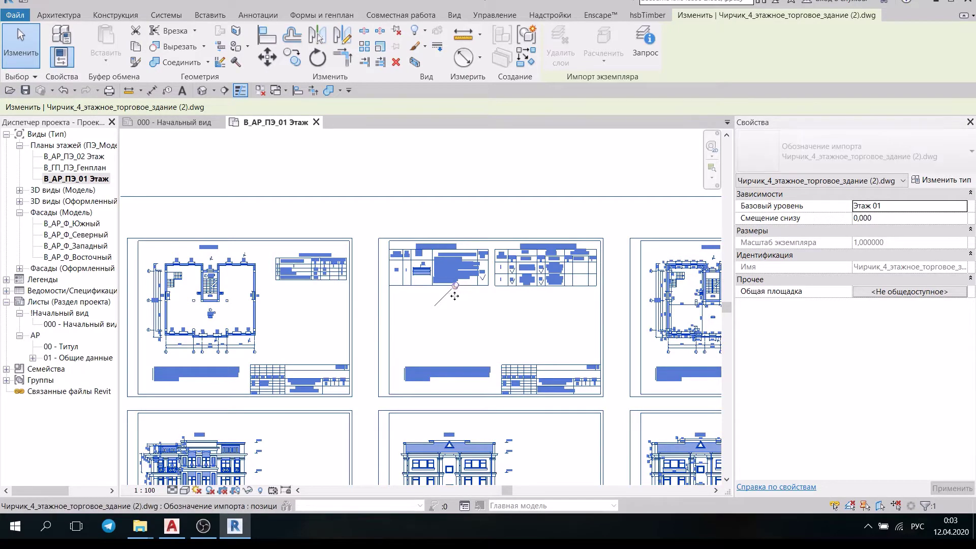
pyautogui.scroll(-2, 472, 298)
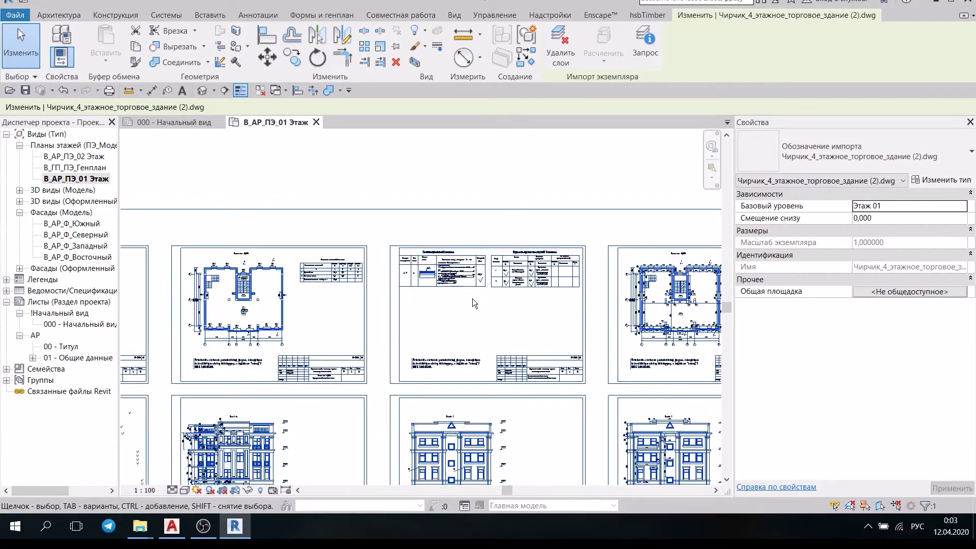
pyautogui.scroll(-2, 376, 355)
pyautogui.moveTo(452, 336)
pyautogui.mouseDown(button='middle')
pyautogui.moveTo(589, 285)
pyautogui.moveTo(686, 280)
pyautogui.moveTo(745, 290)
pyautogui.moveTo(510, 321)
pyautogui.mouseUp(button='middle')
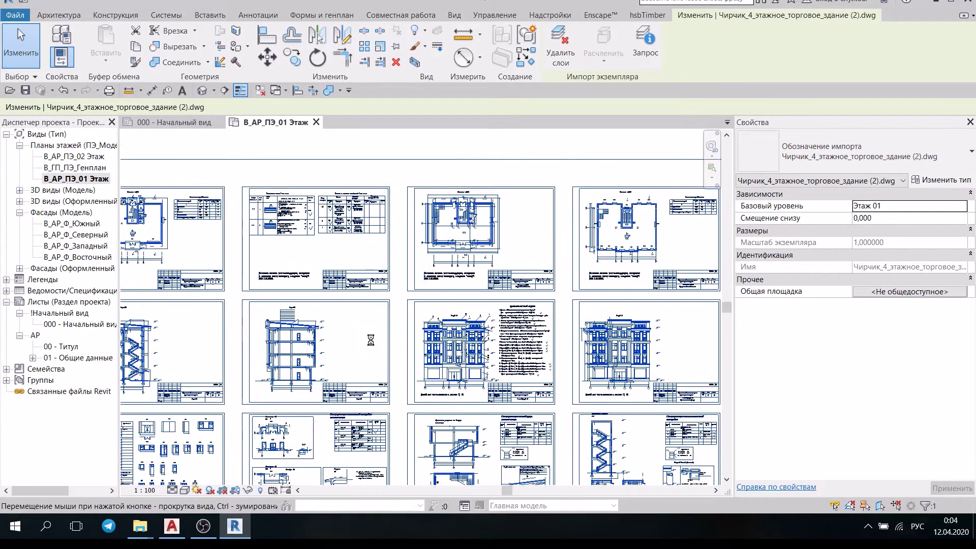
pyautogui.moveTo(332, 342); pyautogui.dragTo(370, 340, button='middle')
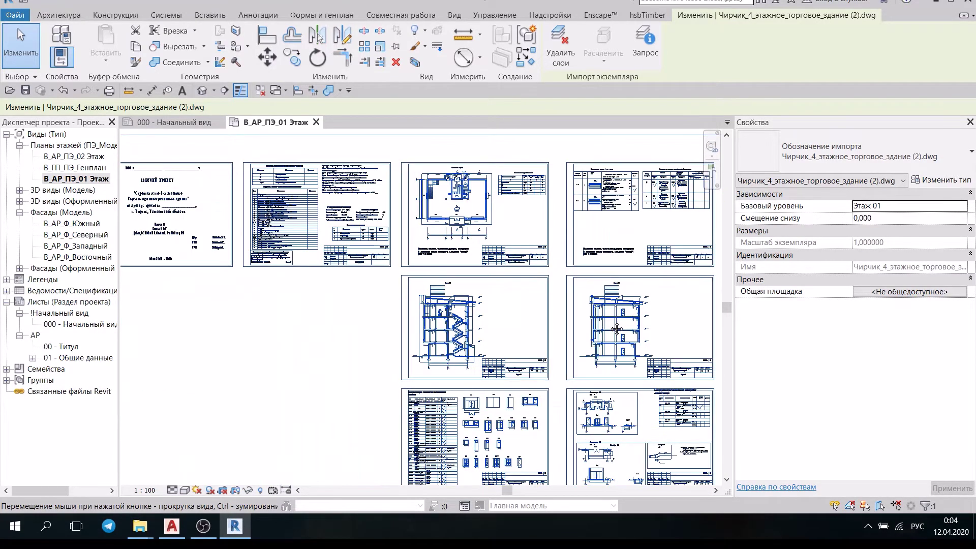
pyautogui.scroll(1, 472, 198)
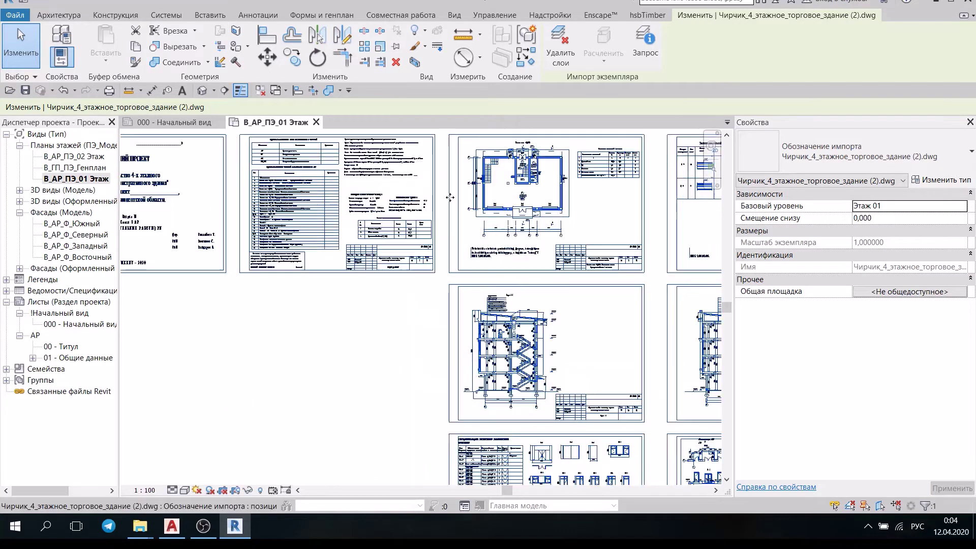
pyautogui.scroll(1, 574, 155)
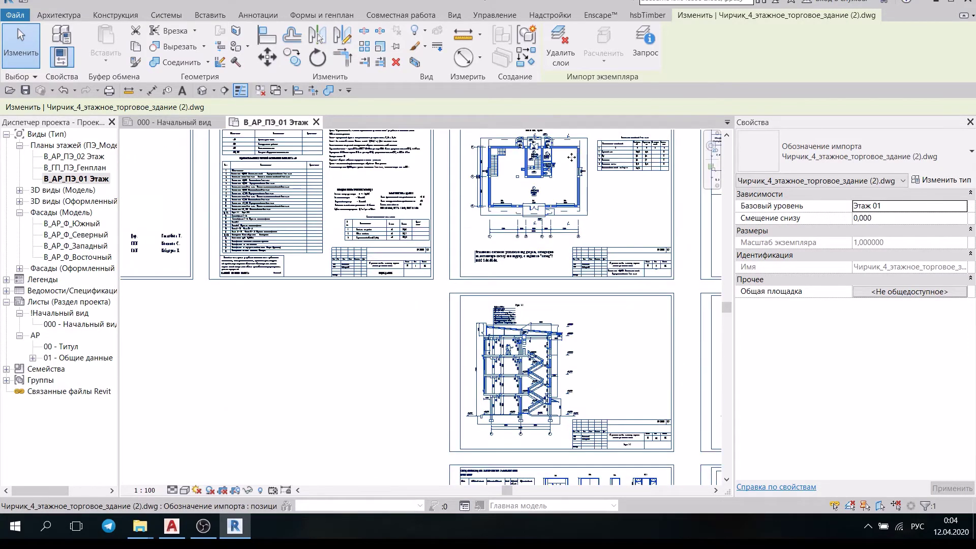
pyautogui.scroll(2, 508, 229)
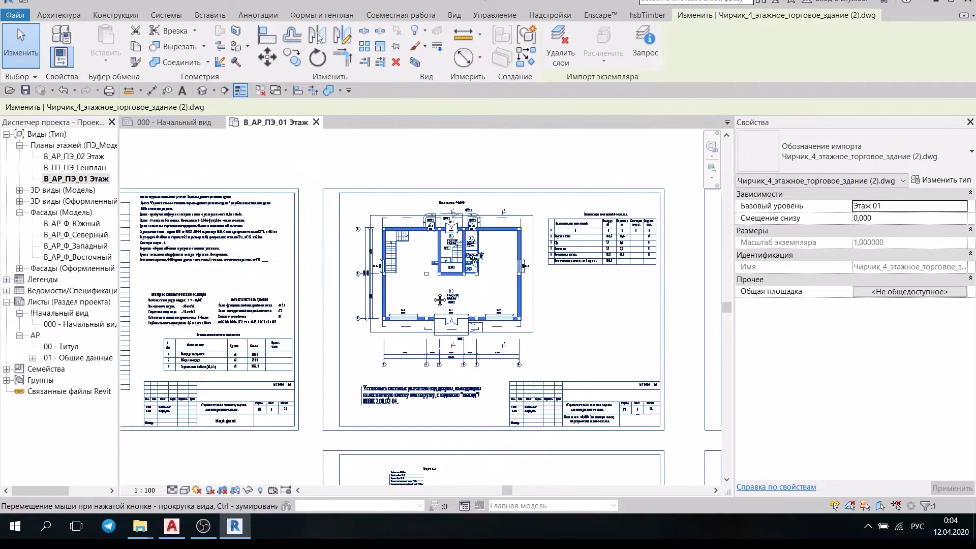
pyautogui.scroll(-1, 440, 298)
pyautogui.scroll(-1, 446, 278)
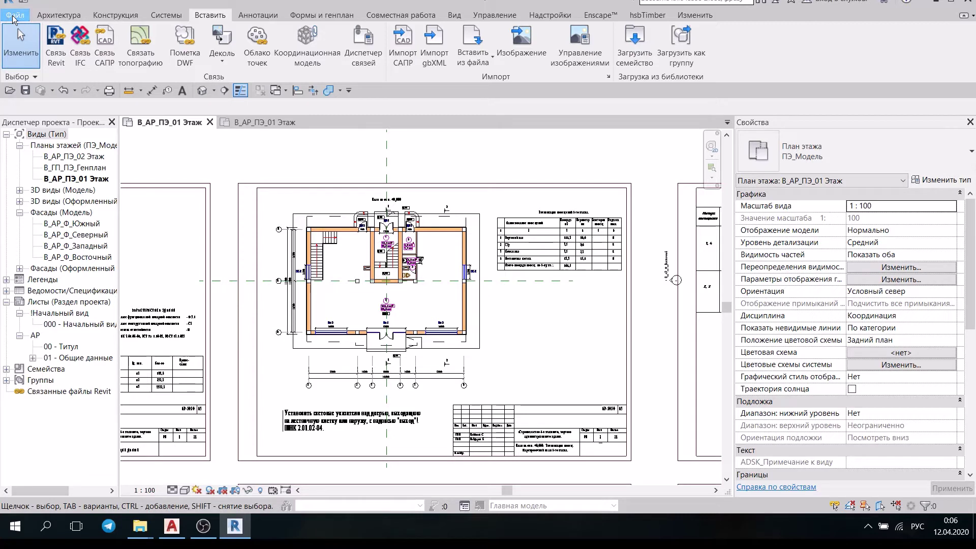
# Start saving the project and rename it 'учебный Проект1'.
pyautogui.click(10, 16)
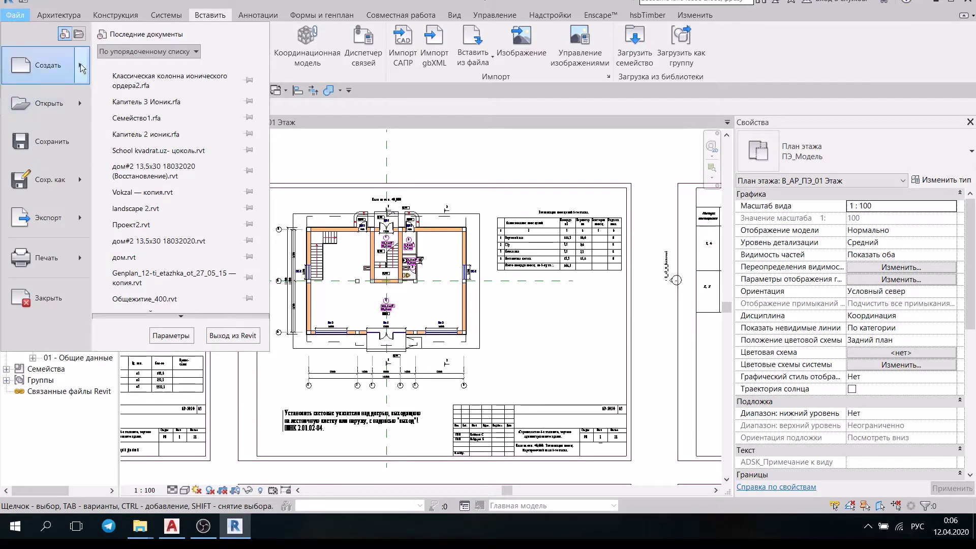
pyautogui.moveTo(79, 66)
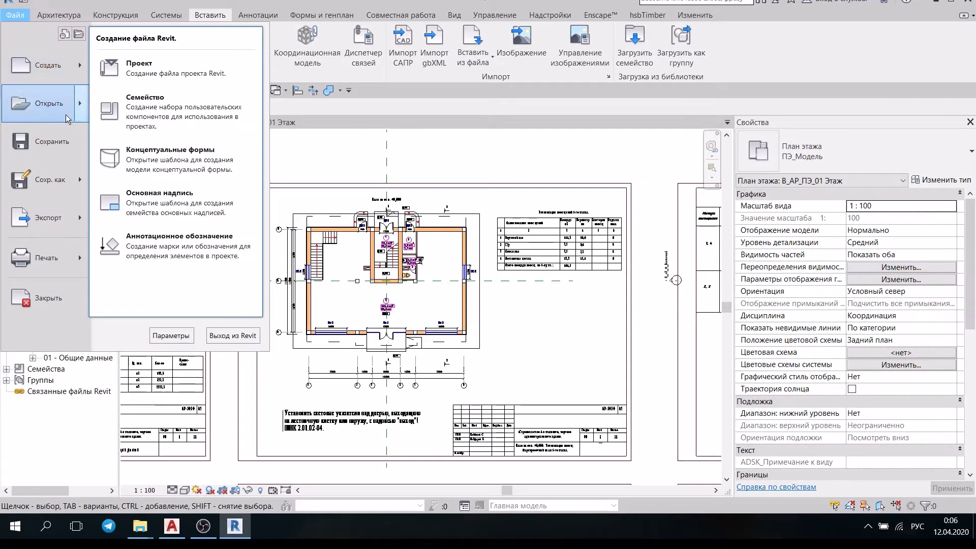
pyautogui.click(76, 140)
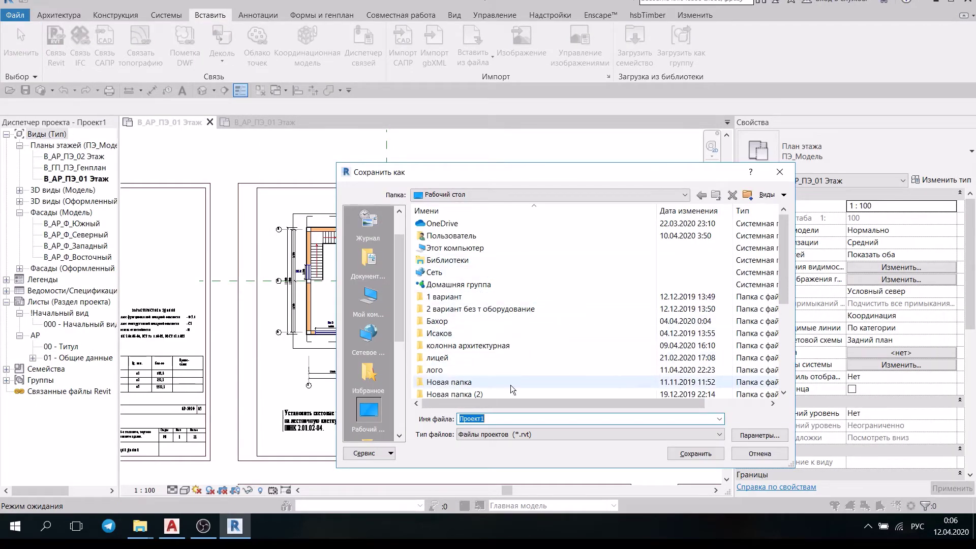
pyautogui.click(462, 419)
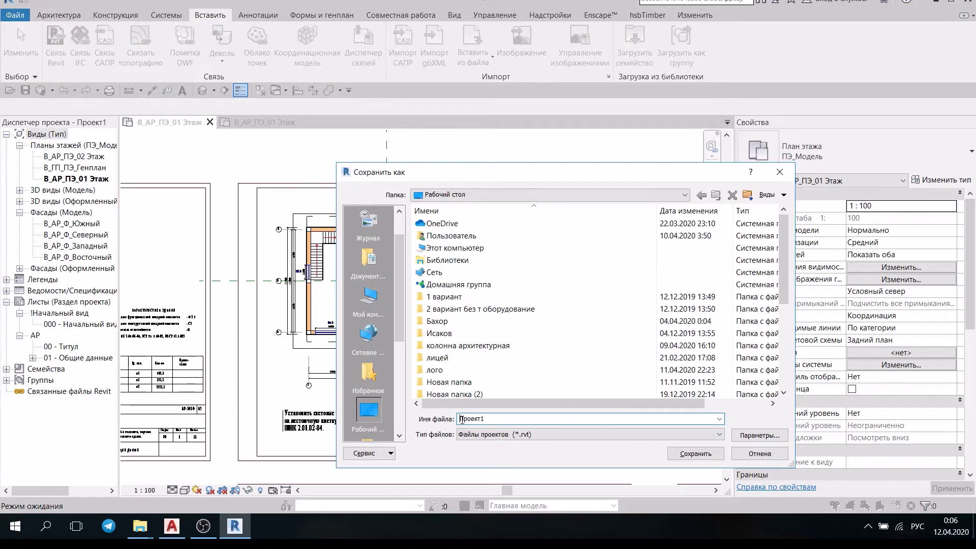
pyautogui.write('уч')
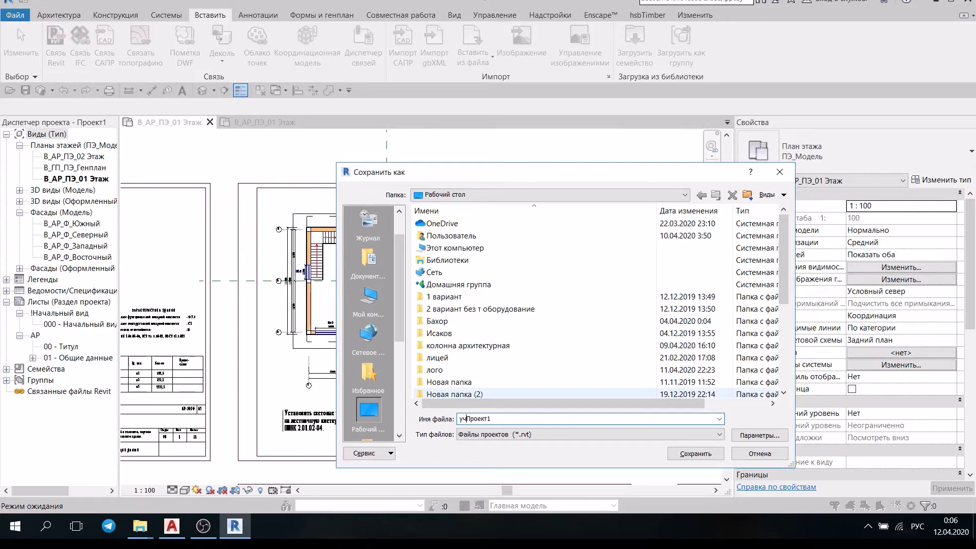
pyautogui.write('ебн')
pyautogui.write('ый')
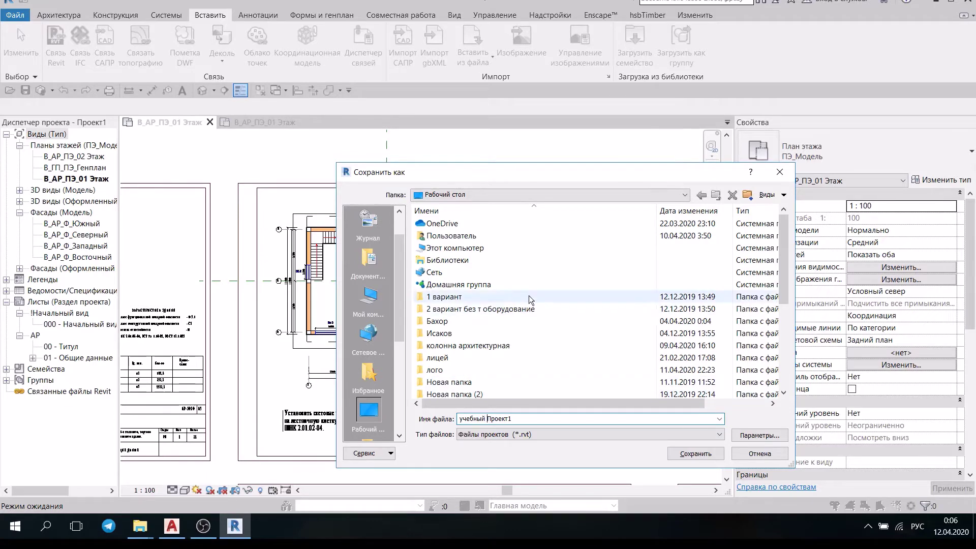
# Create the desktop folder 'уч проект' and save the project inside it.
pyautogui.scroll(-3, 505, 326)
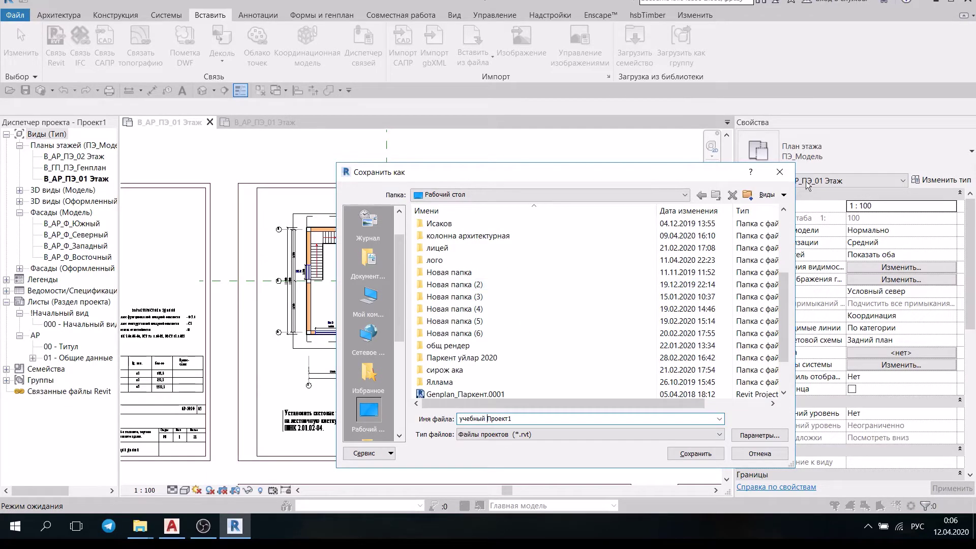
pyautogui.click(747, 195)
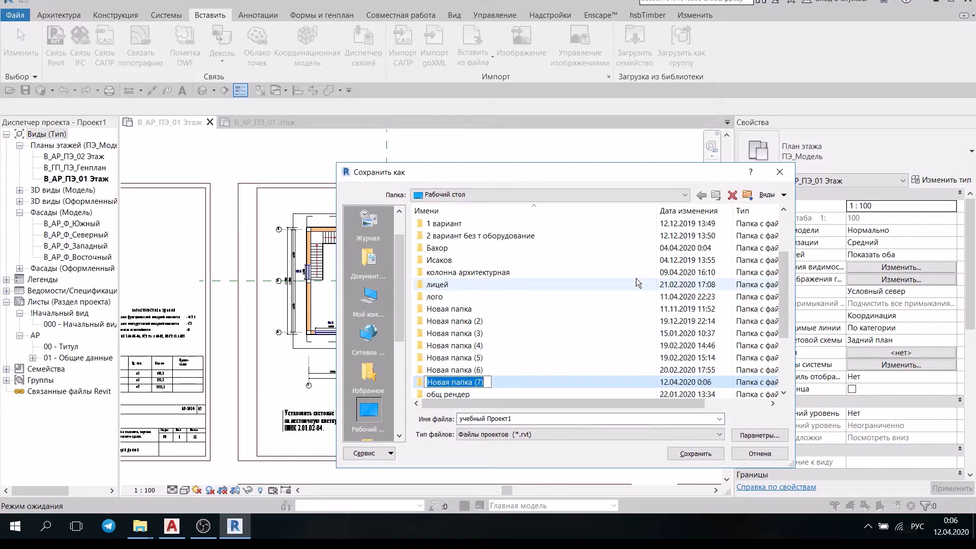
pyautogui.write('уч пр')
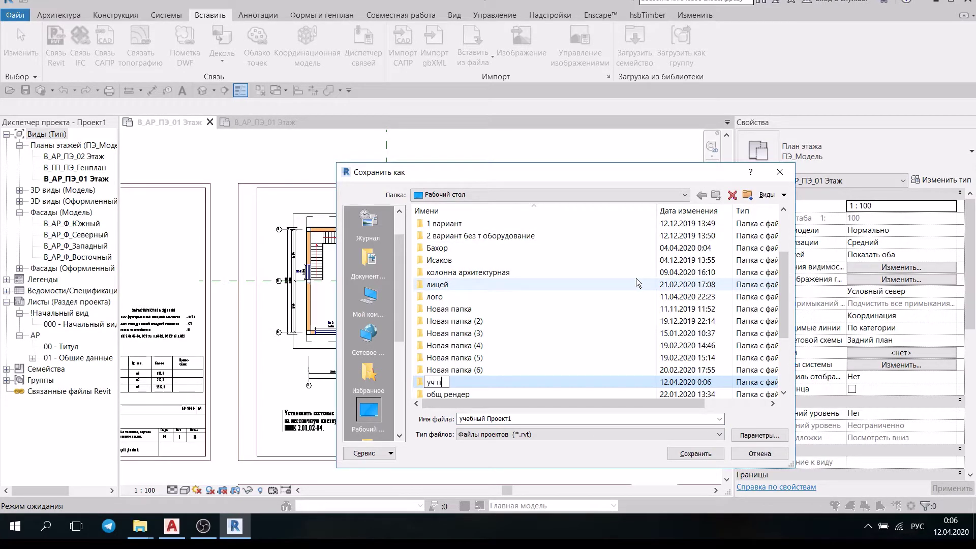
pyautogui.write('оек')
pyautogui.write('т')
pyautogui.press('Return')
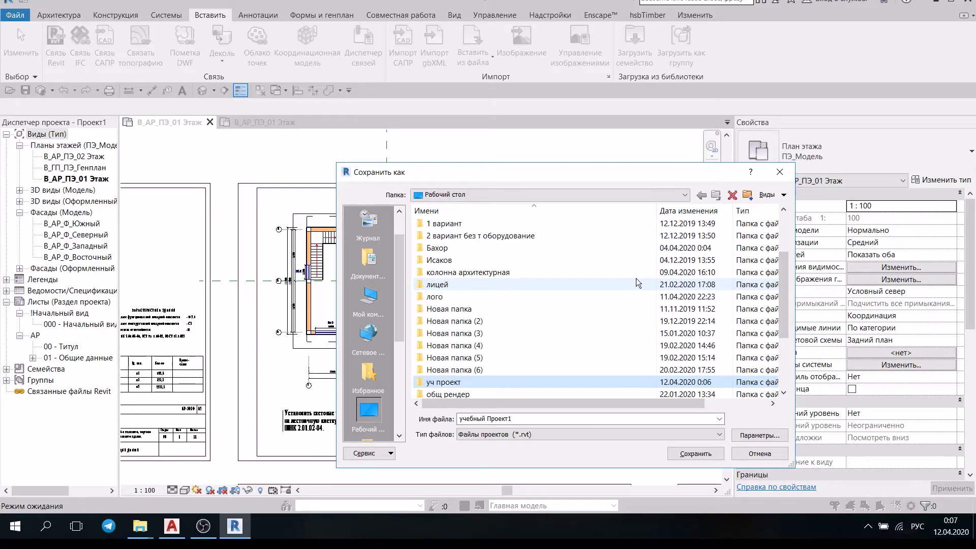
pyautogui.doubleClick(483, 383)
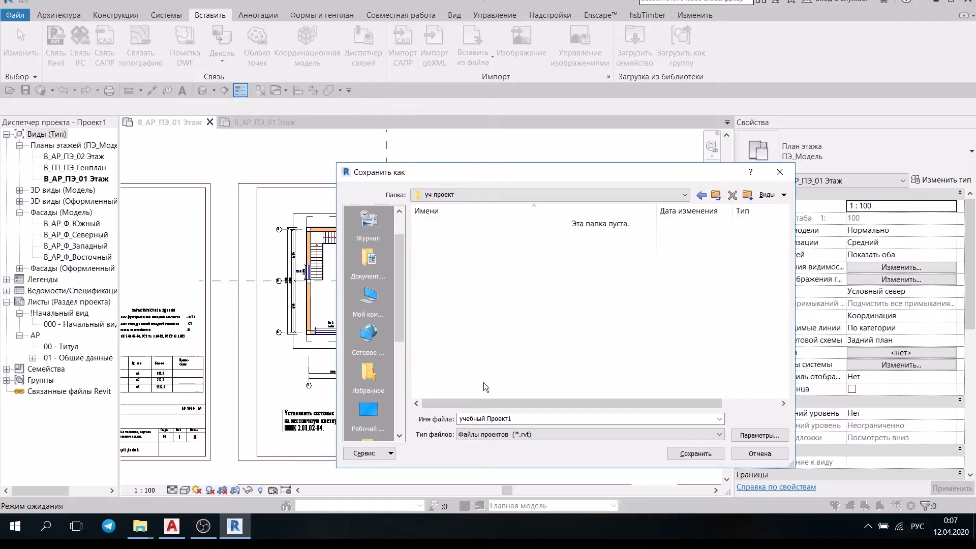
pyautogui.click(706, 454)
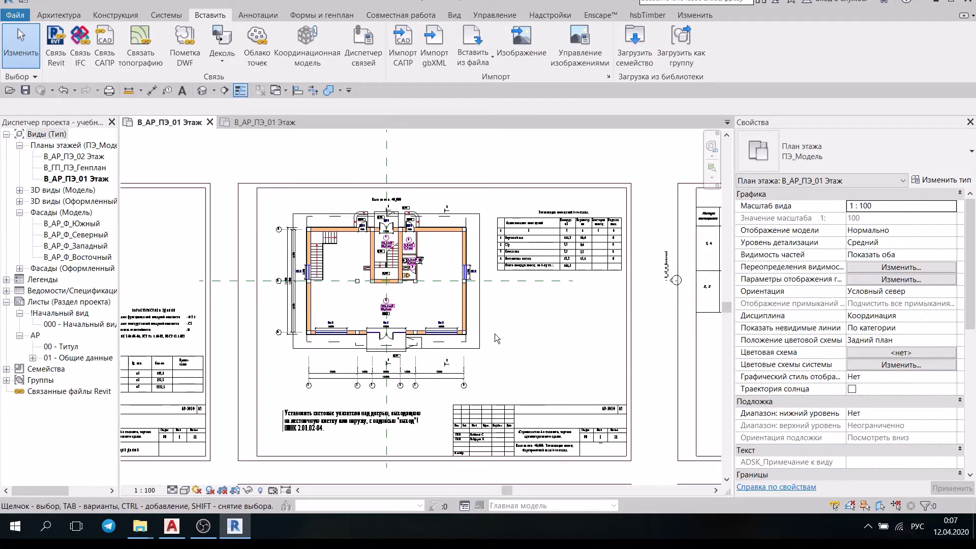
# Briefly select the linked DWG, then zoom around the floor-plan sheet.
pyautogui.click(470, 332)
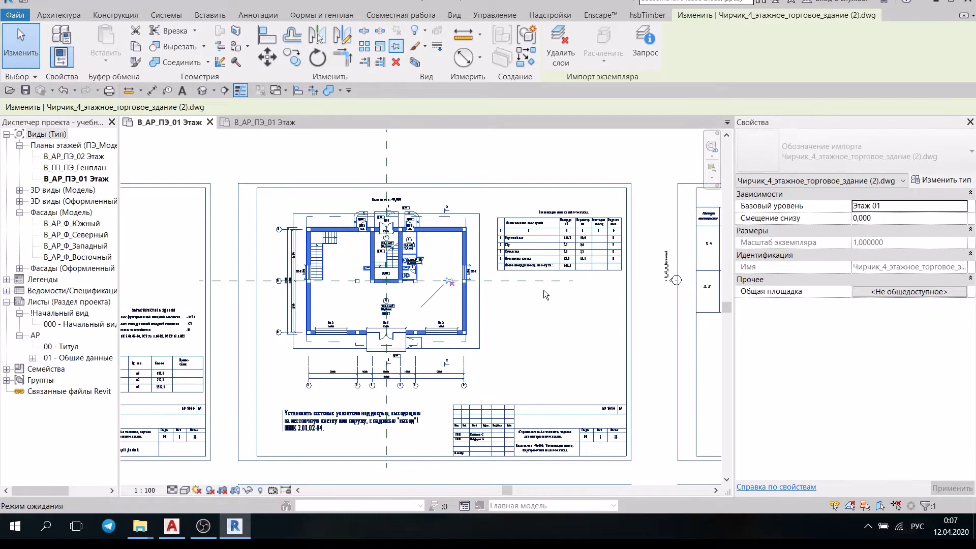
pyautogui.click(835, 506)
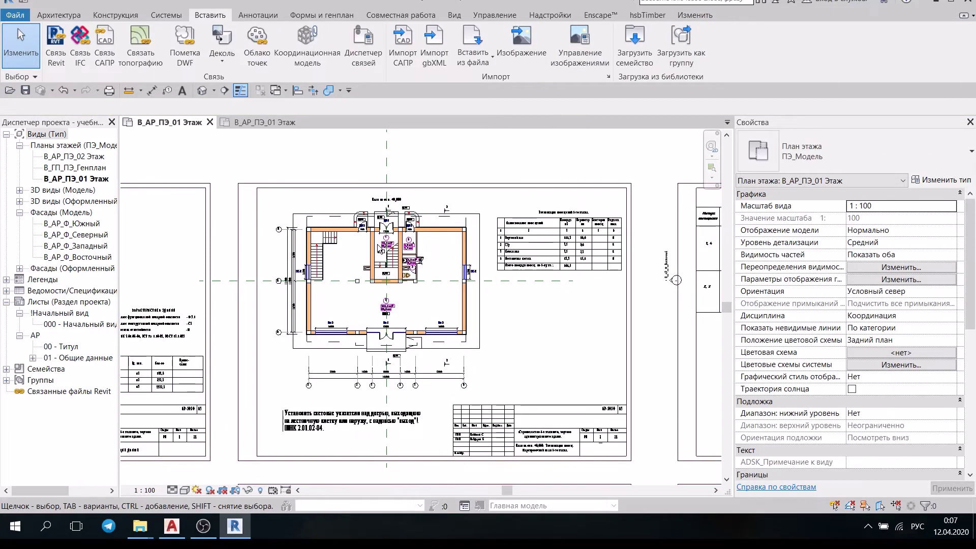
pyautogui.scroll(3, 304, 241)
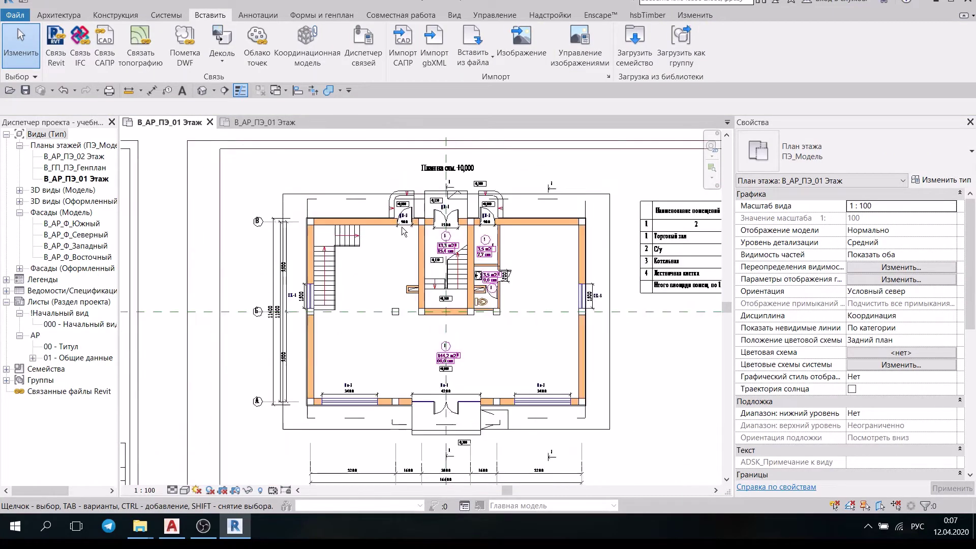
pyautogui.scroll(1, 304, 241)
pyautogui.scroll(1, 315, 234)
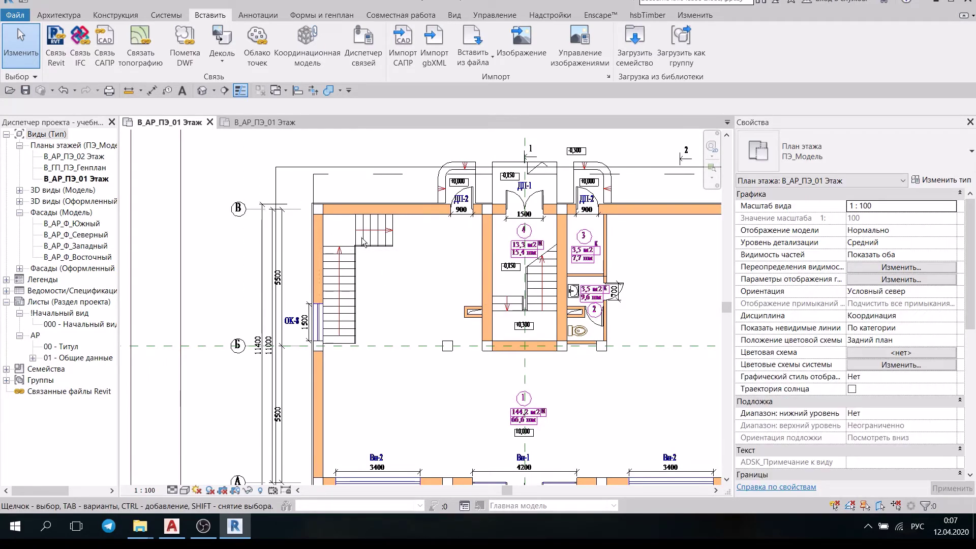
pyautogui.scroll(-1, 336, 215)
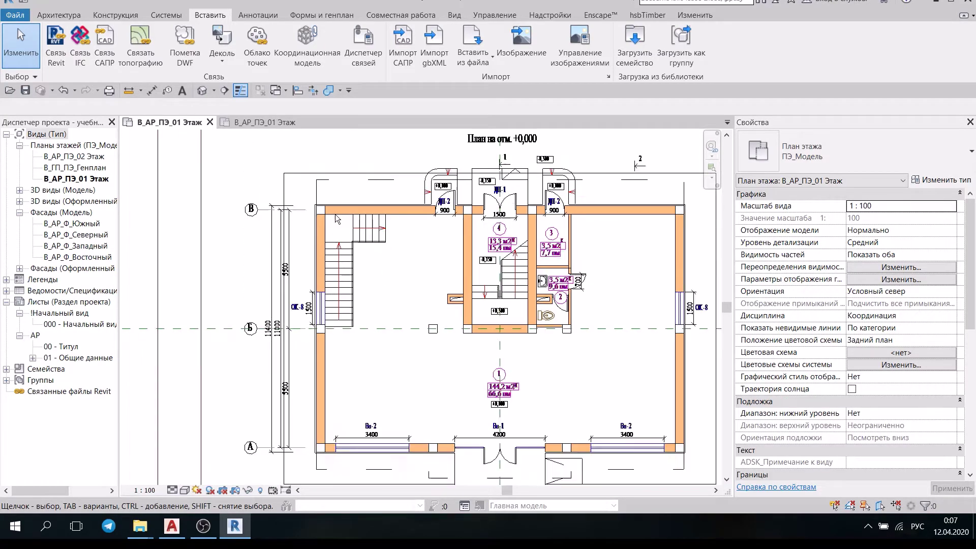
pyautogui.scroll(-2, 334, 215)
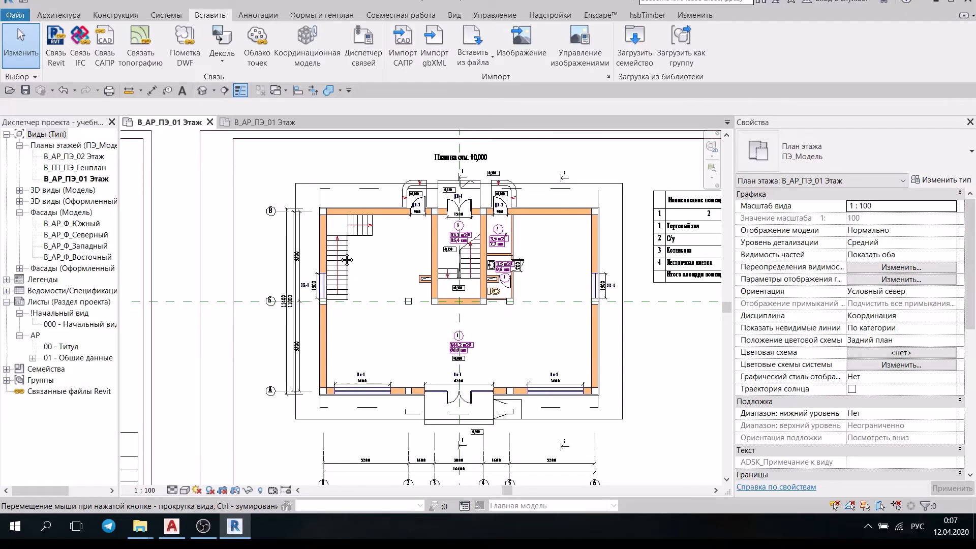
# Bring the sheet's grid bubbles 1–5 into view and show the Architecture tools.
pyautogui.moveTo(404, 329); pyautogui.dragTo(346, 260, button='middle')
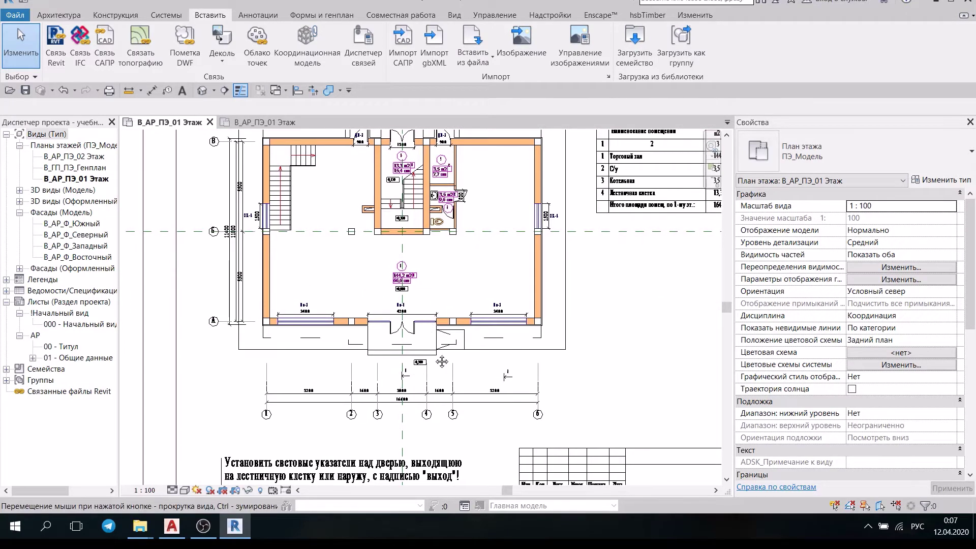
pyautogui.scroll(2, 363, 400)
pyautogui.scroll(-1, 370, 337)
pyautogui.scroll(2, 365, 344)
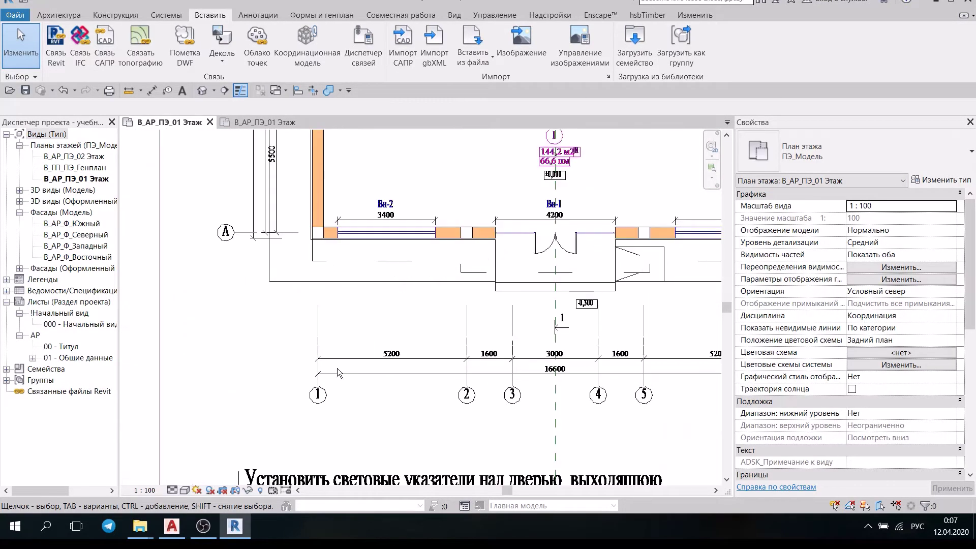
pyautogui.scroll(1, 335, 380)
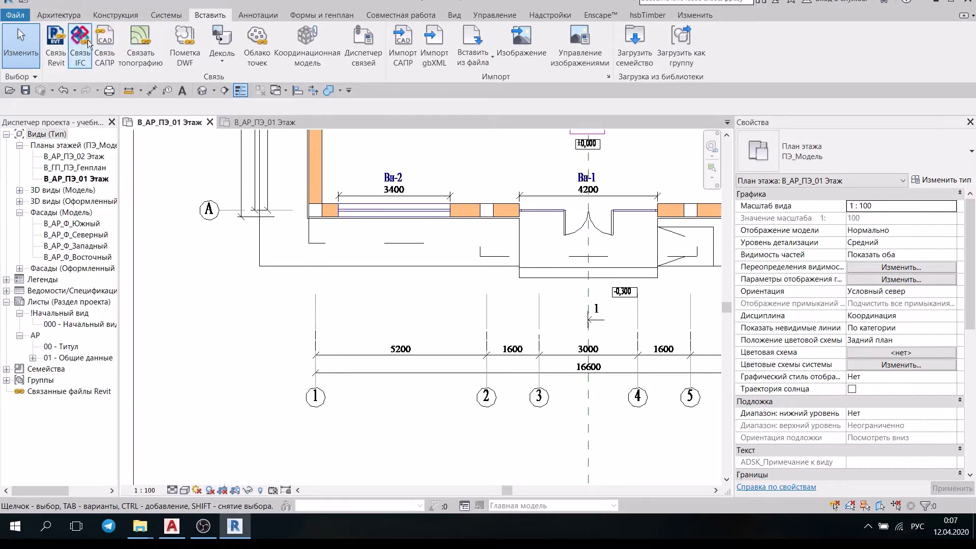
pyautogui.click(65, 15)
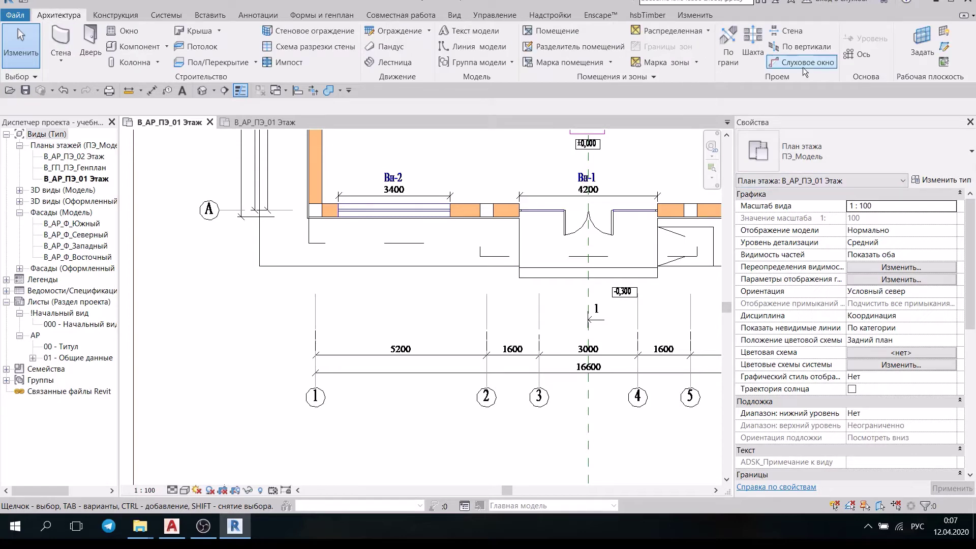
# Start the Grid tool and try the bubble-at-end grid type, cancelling the line.
pyautogui.click(853, 57)
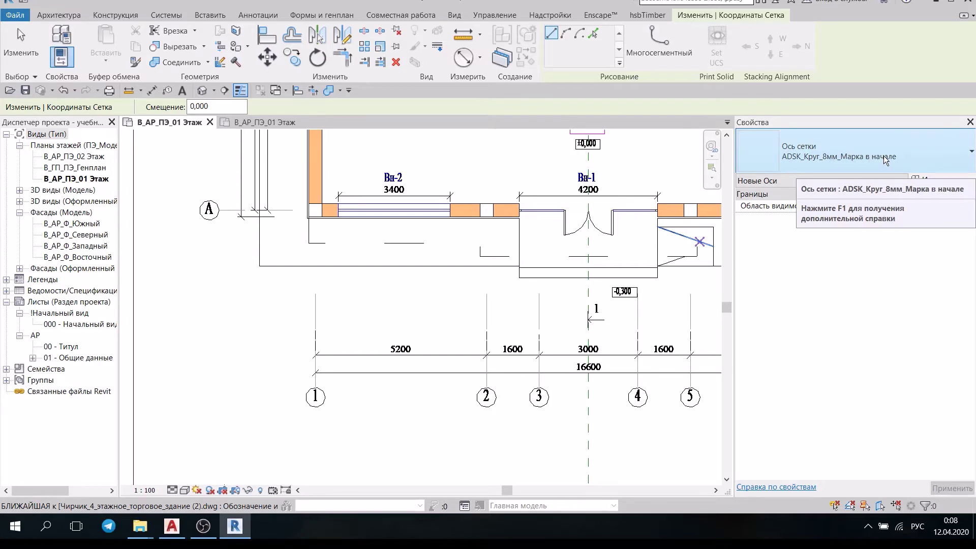
pyautogui.click(283, 442)
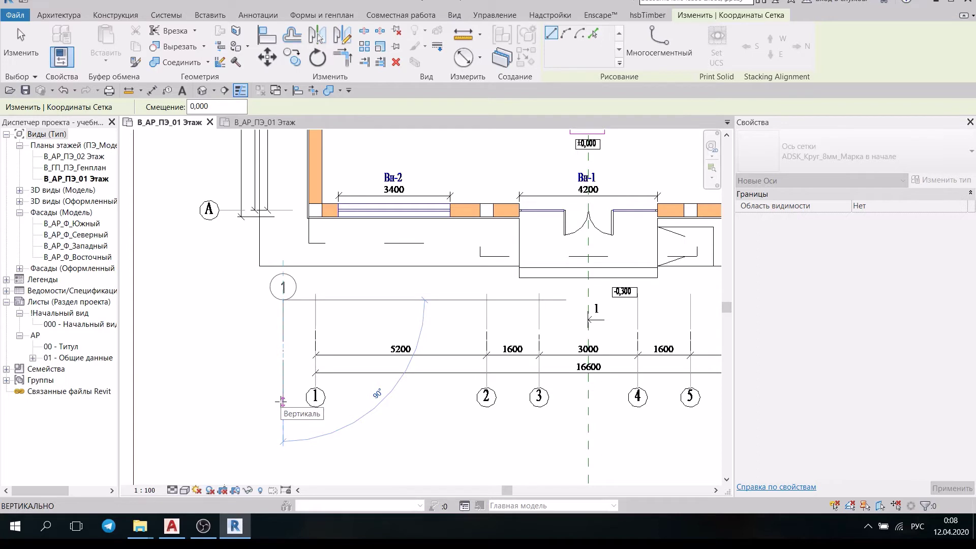
pyautogui.press('Escape')
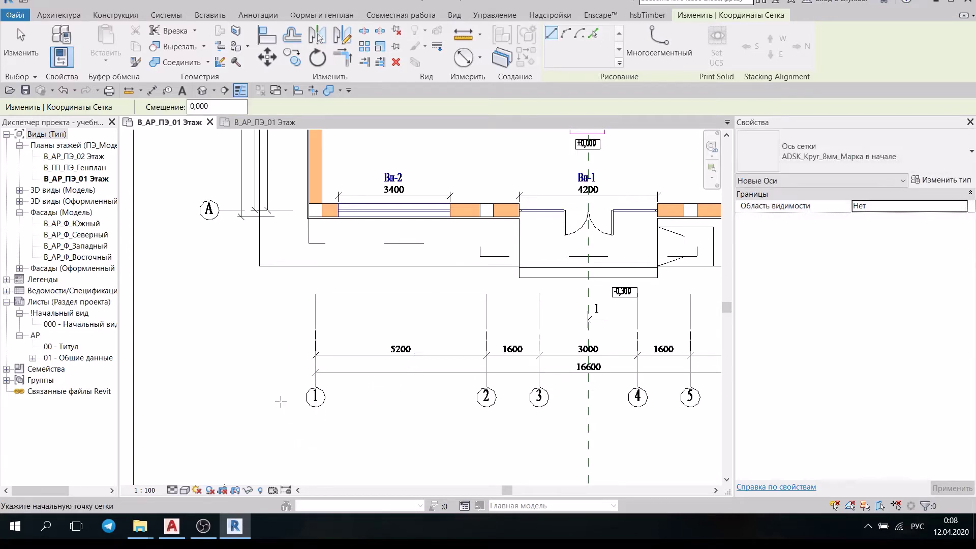
pyautogui.click(961, 161)
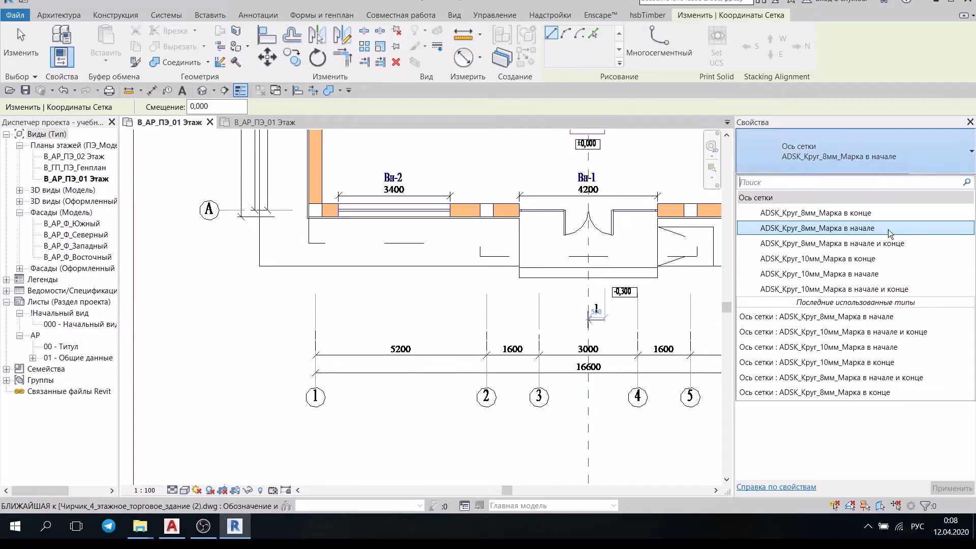
pyautogui.click(232, 272)
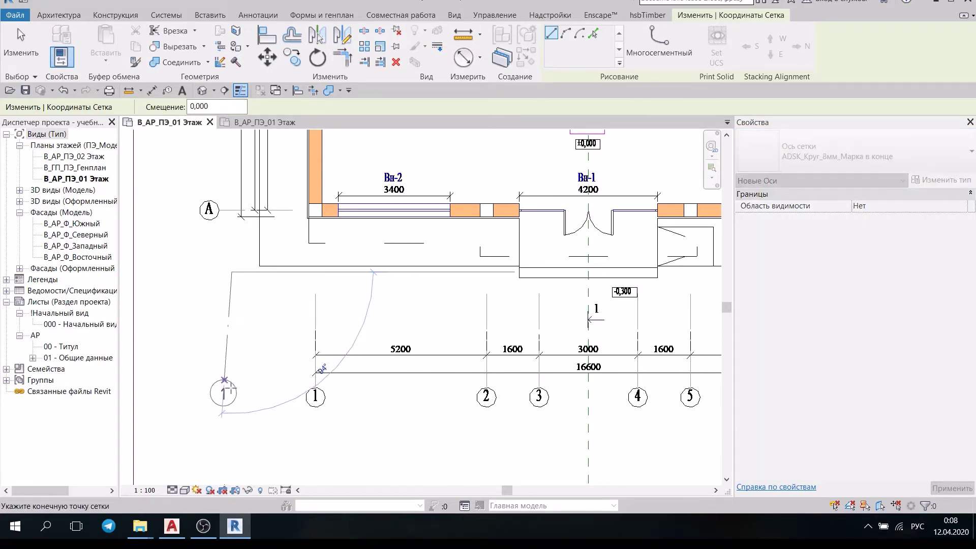
pyautogui.press('Escape')
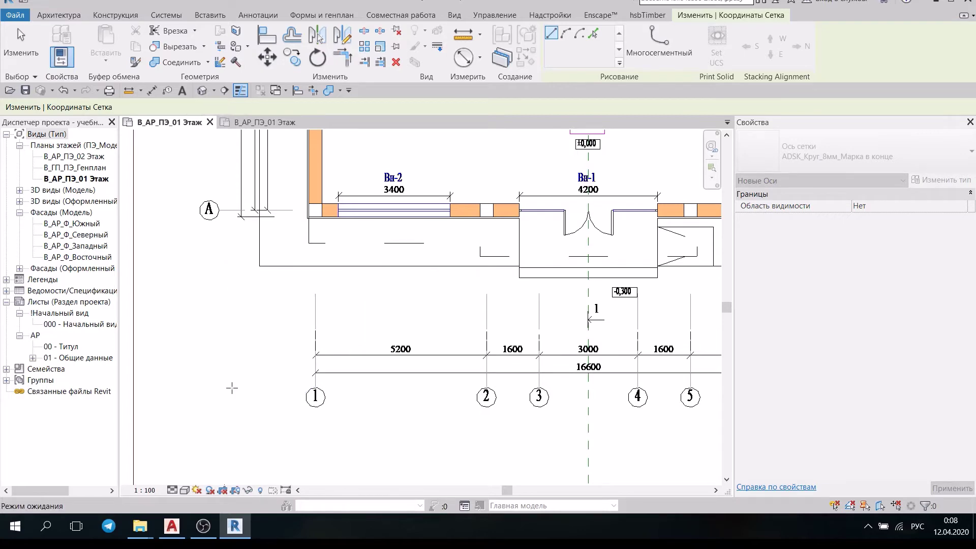
# Pan and zoom to show the whole plan, its title, room 1 and axis А.
pyautogui.scroll(-1, 346, 233)
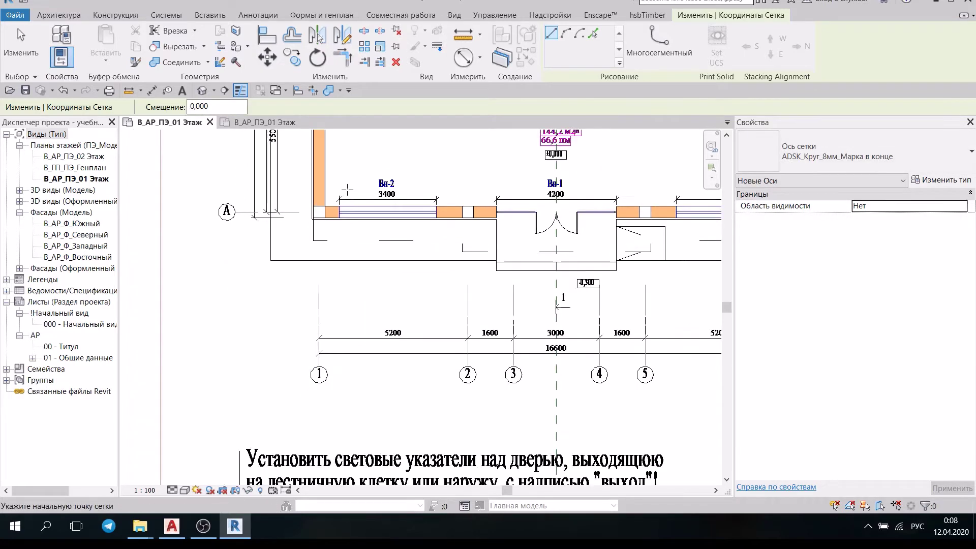
pyautogui.scroll(-1, 338, 244)
pyautogui.scroll(-1, 332, 385)
pyautogui.moveTo(356, 214); pyautogui.dragTo(313, 391, button='middle')
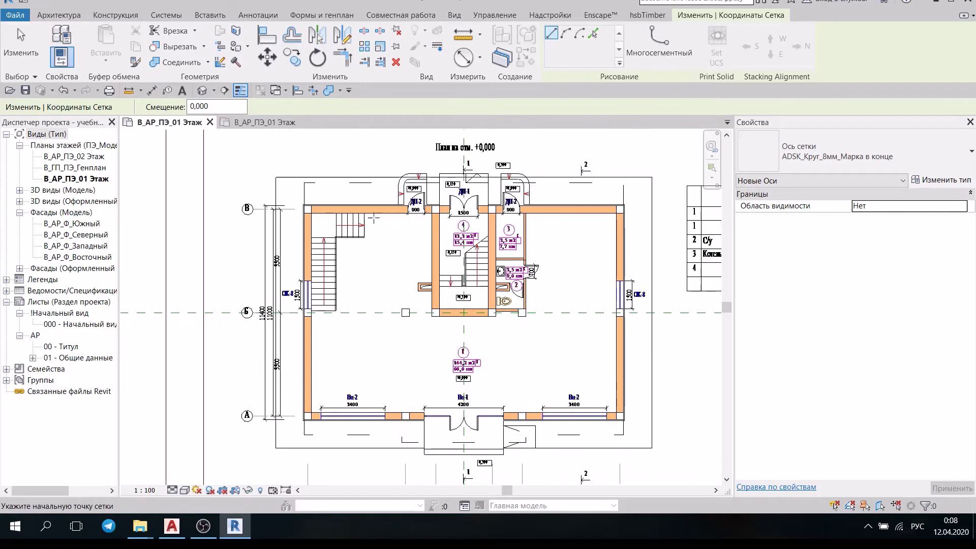
pyautogui.scroll(2, 313, 196)
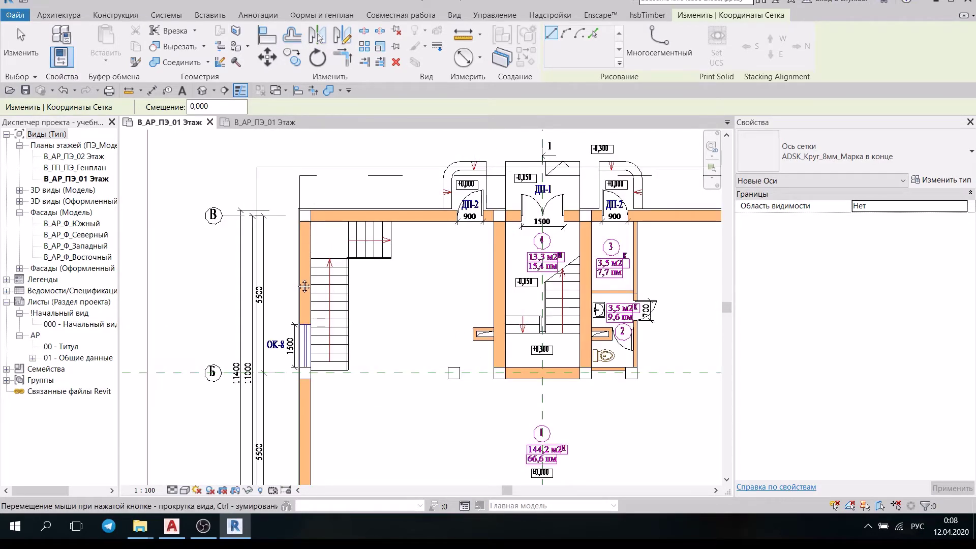
pyautogui.moveTo(310, 210); pyautogui.dragTo(288, 297, button='middle')
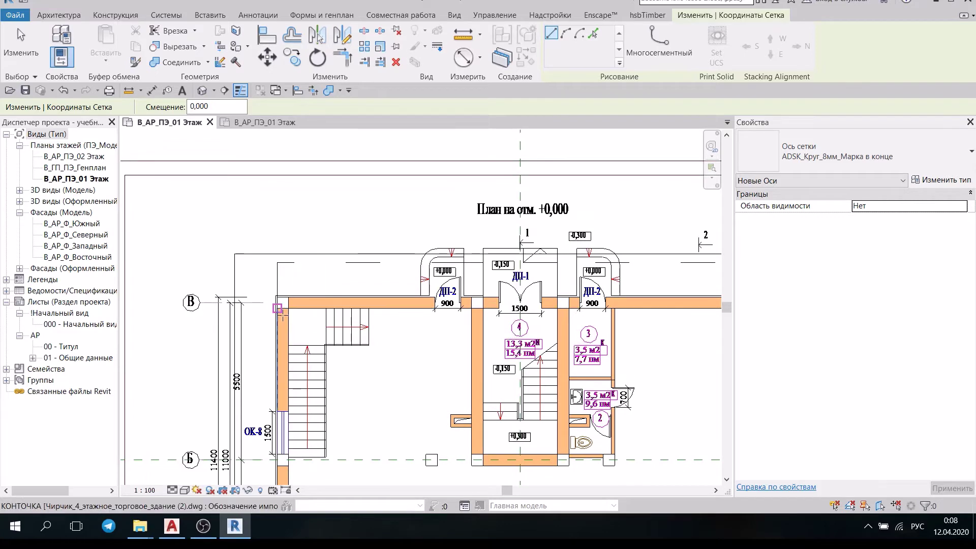
pyautogui.moveTo(313, 339); pyautogui.dragTo(293, 110, button='middle')
# With type 'Марка в начале', draw a grid from grid 1's end past the plan's top-left.
pyautogui.click(849, 158)
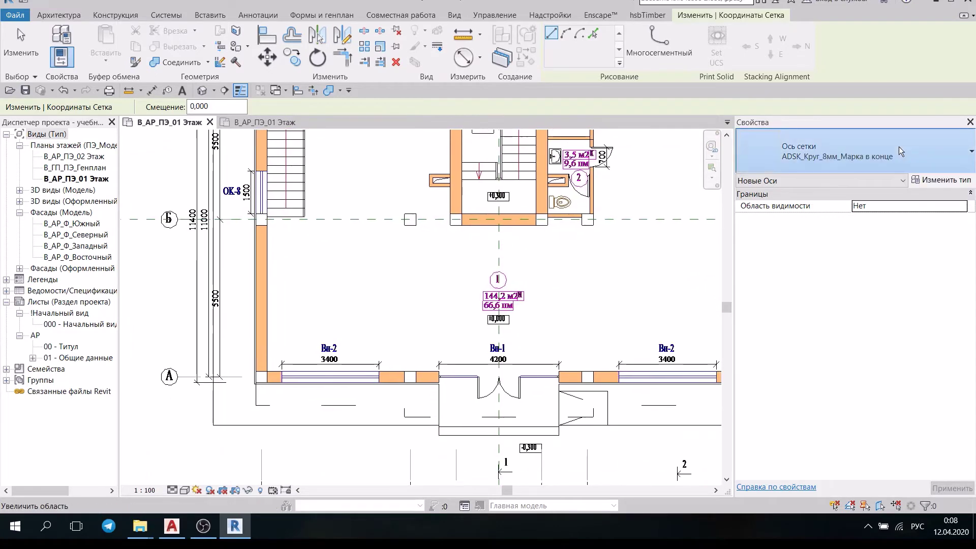
pyautogui.click(792, 226)
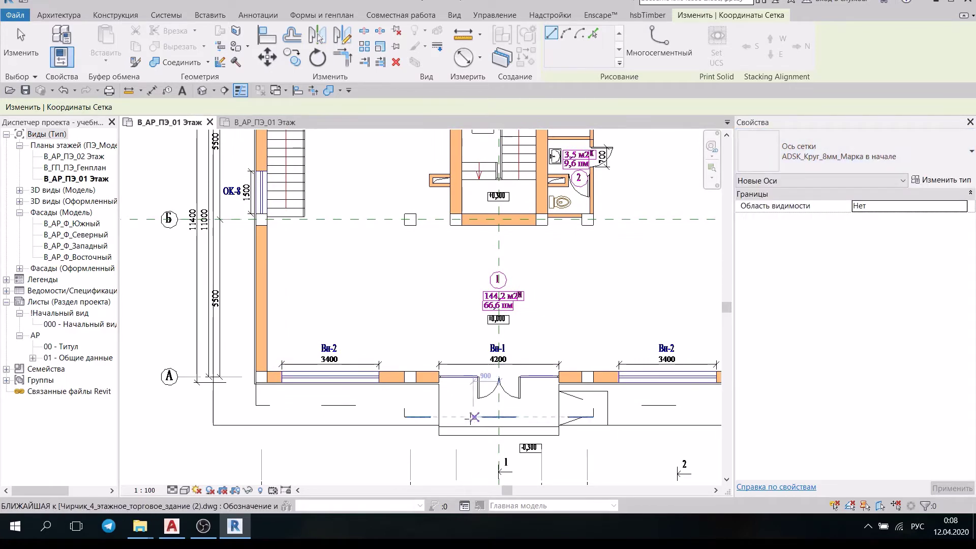
pyautogui.moveTo(472, 402)
pyautogui.mouseDown(button='middle')
pyautogui.moveTo(521, 270)
pyautogui.moveTo(509, 229)
pyautogui.mouseUp(button='middle')
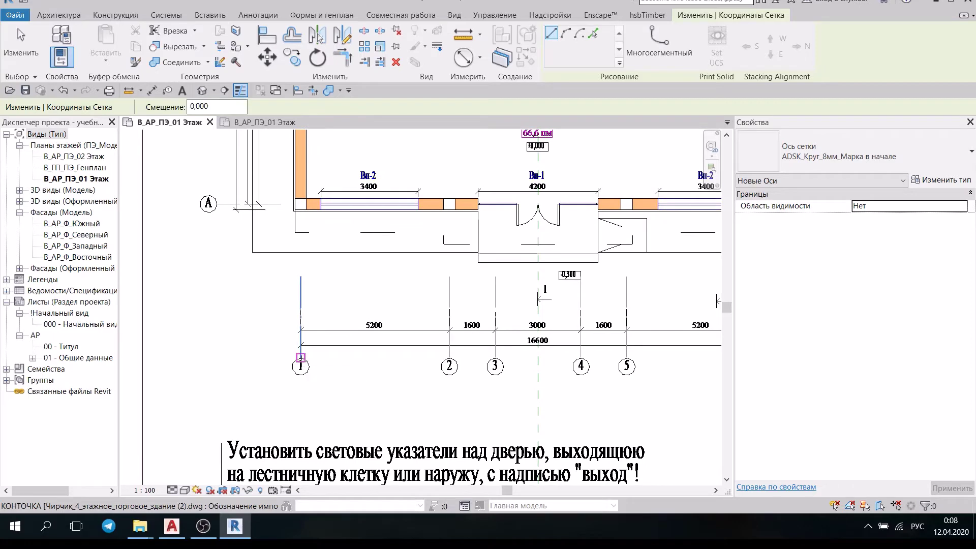
pyautogui.click(300, 358)
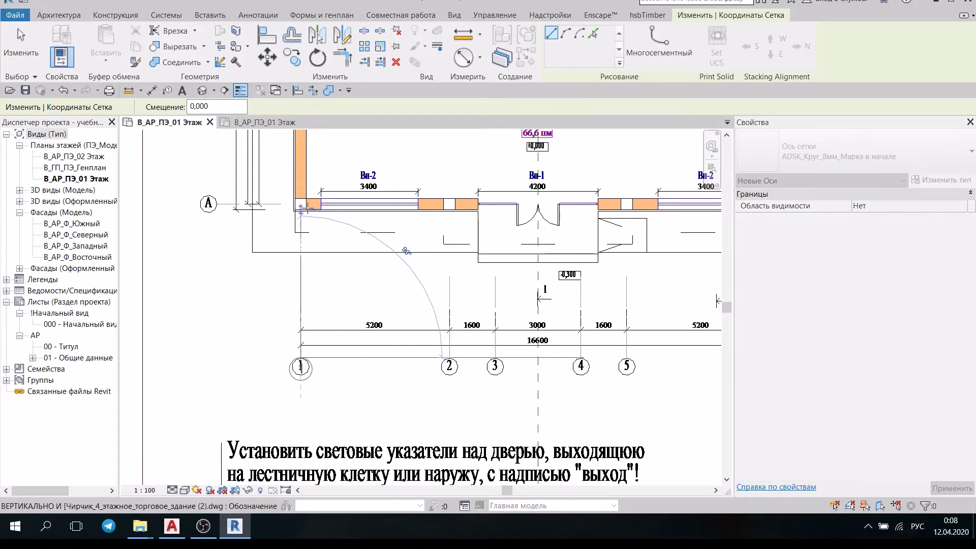
pyautogui.scroll(-1, 313, 309)
pyautogui.scroll(-1, 313, 308)
pyautogui.scroll(-1, 313, 308)
pyautogui.moveTo(365, 349); pyautogui.dragTo(334, 212, button='middle')
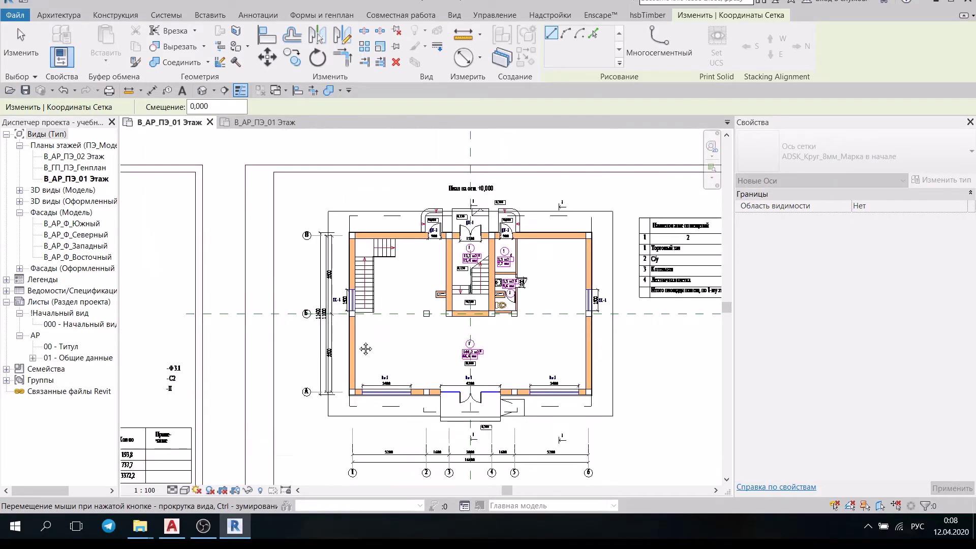
pyautogui.click(352, 204)
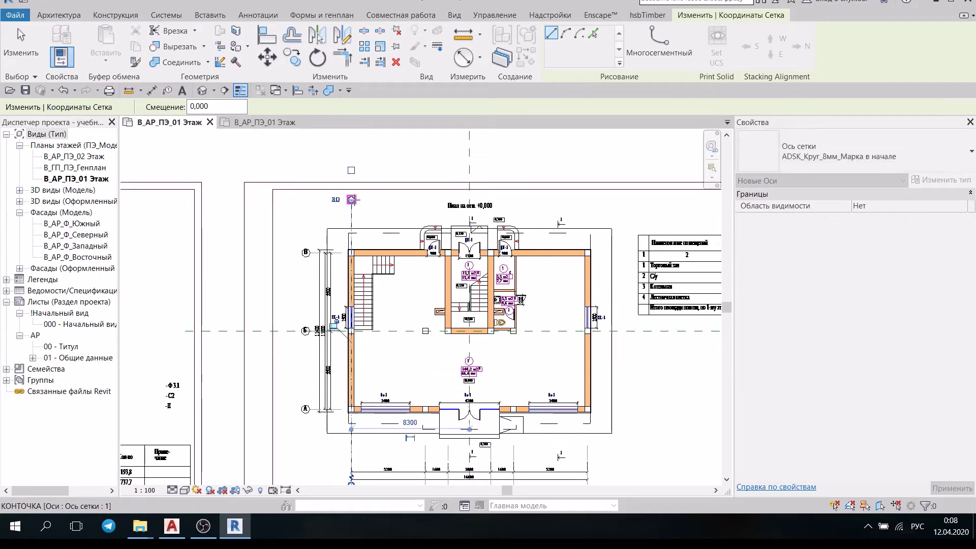
pyautogui.press('Escape')
pyautogui.press('Escape')
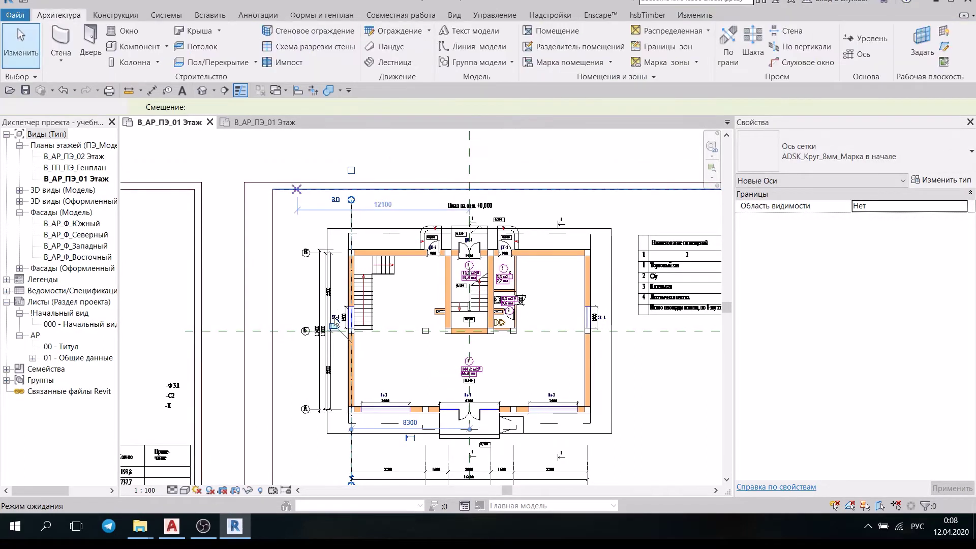
# In the second view, draw vertical grid axis 1.
pyautogui.click(258, 124)
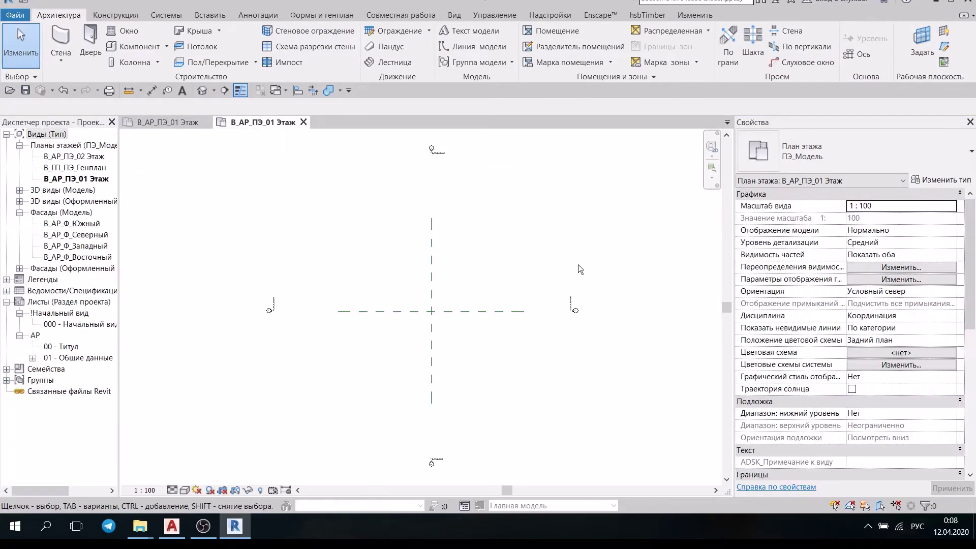
pyautogui.click(858, 57)
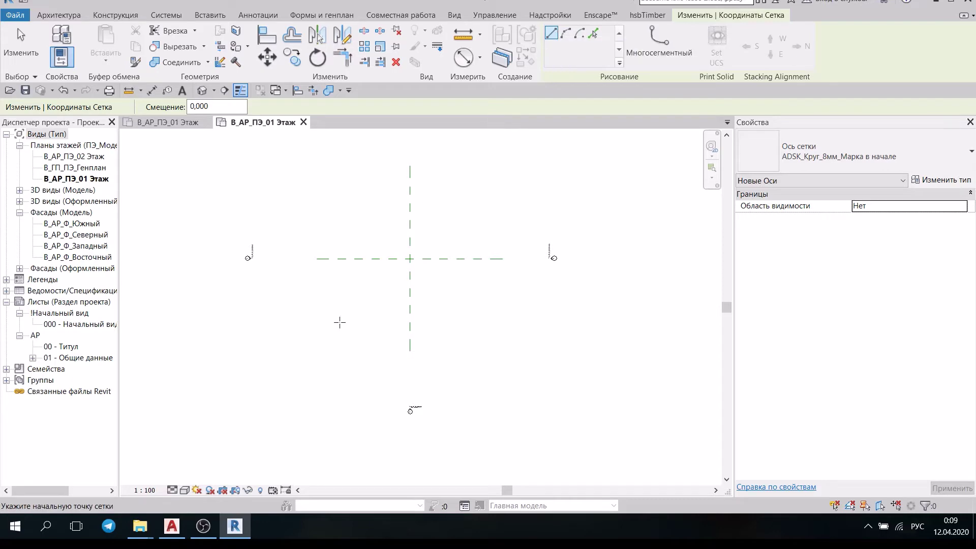
pyautogui.click(333, 324)
pyautogui.click(333, 158)
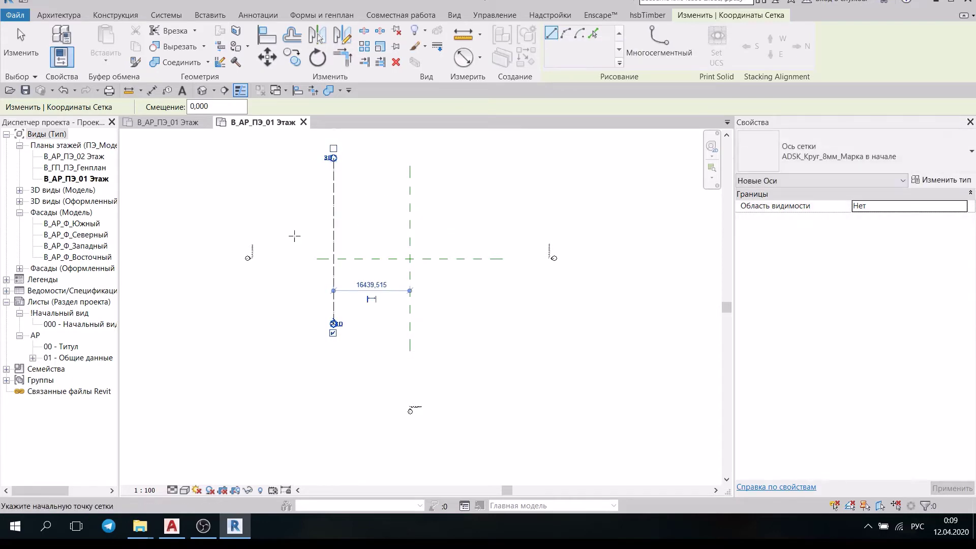
pyautogui.press('Escape')
pyautogui.press('Escape')
# Copy grid 1 2000 to the right.
pyautogui.scroll(3, 326, 332)
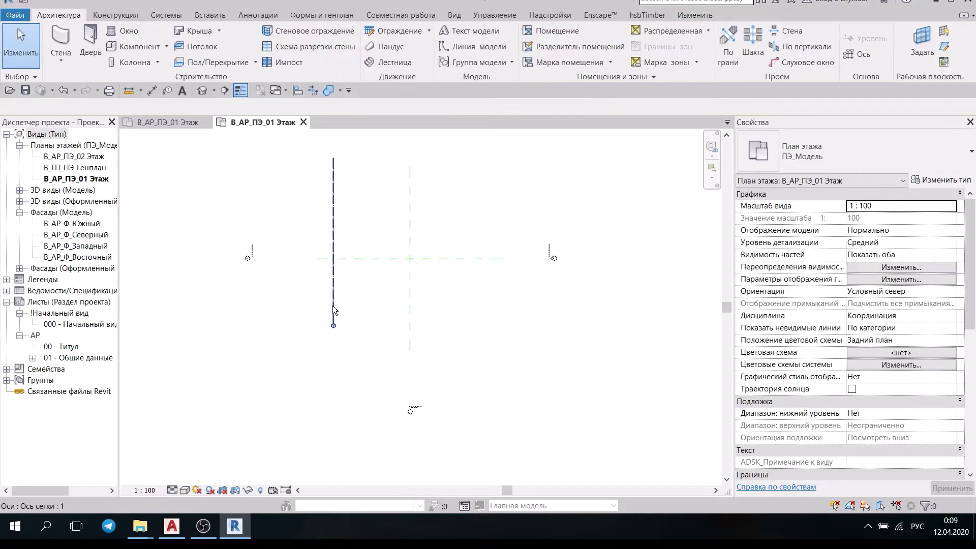
pyautogui.scroll(2, 337, 327)
pyautogui.scroll(2, 337, 327)
pyautogui.scroll(2, 356, 285)
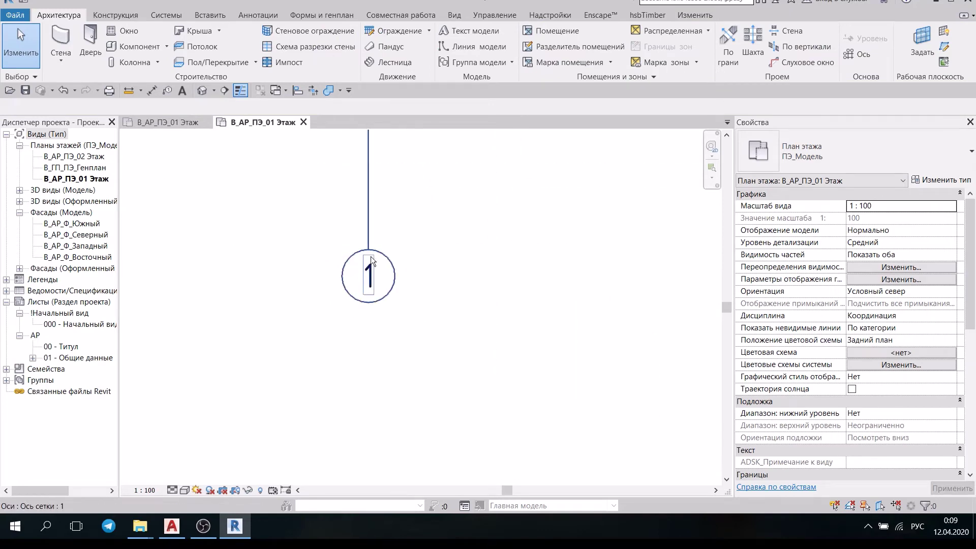
pyautogui.click(366, 234)
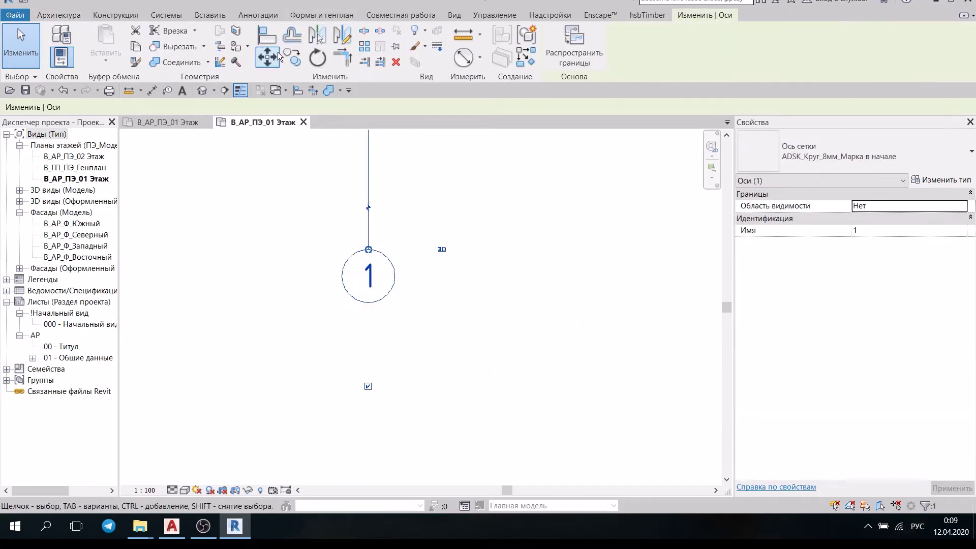
pyautogui.click(292, 58)
pyautogui.click(369, 230)
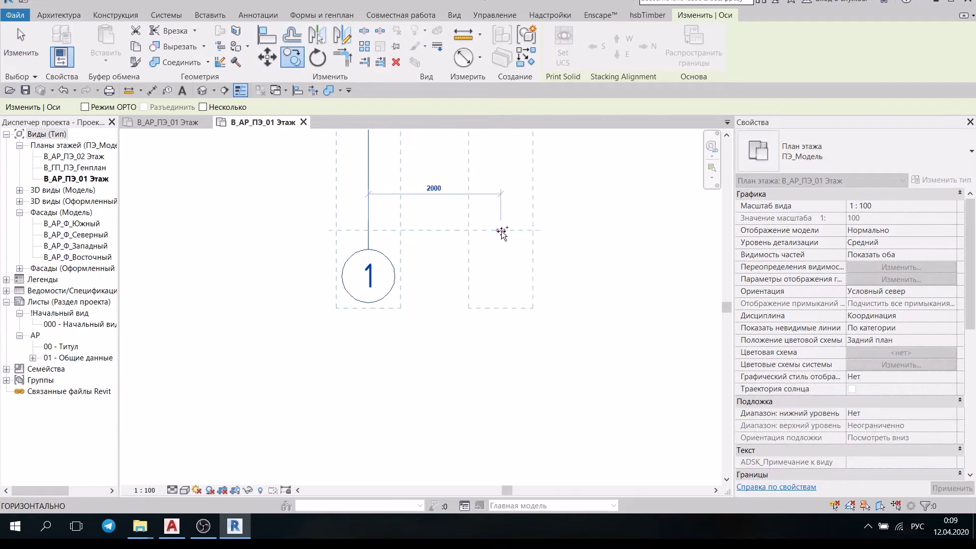
pyautogui.click(500, 231)
# Relabel the copied grid's bubble as 2.
pyautogui.scroll(-3, 444, 234)
pyautogui.moveTo(467, 291); pyautogui.dragTo(383, 248, button='middle')
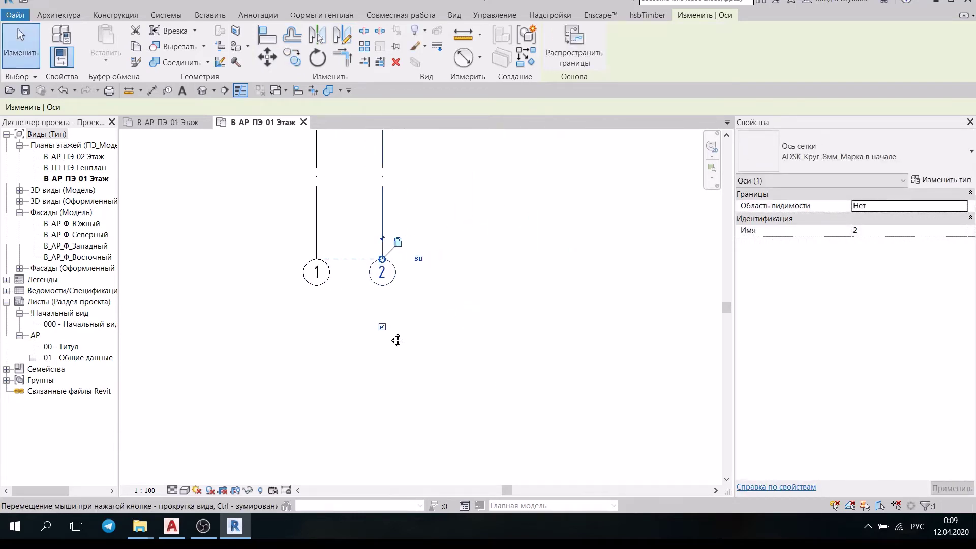
pyautogui.scroll(2, 364, 270)
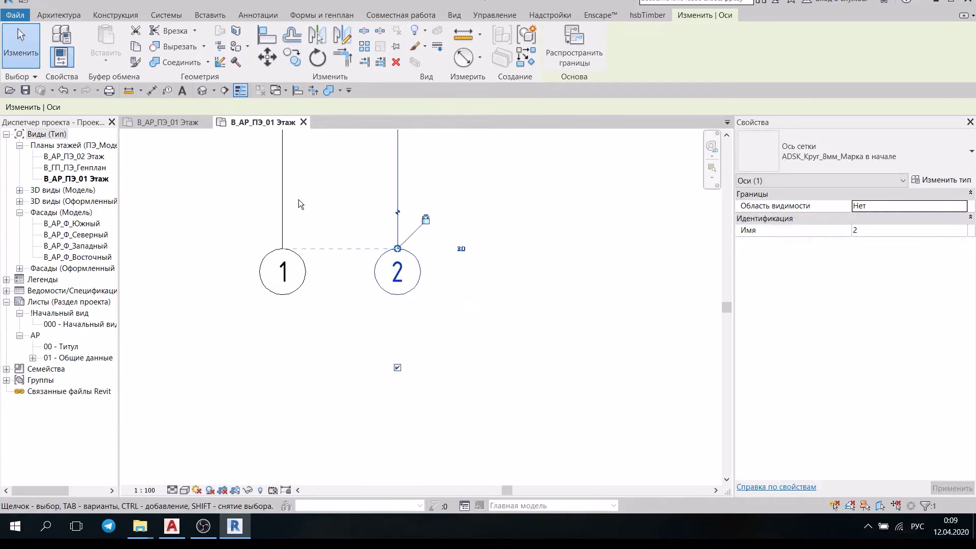
pyautogui.click(396, 272)
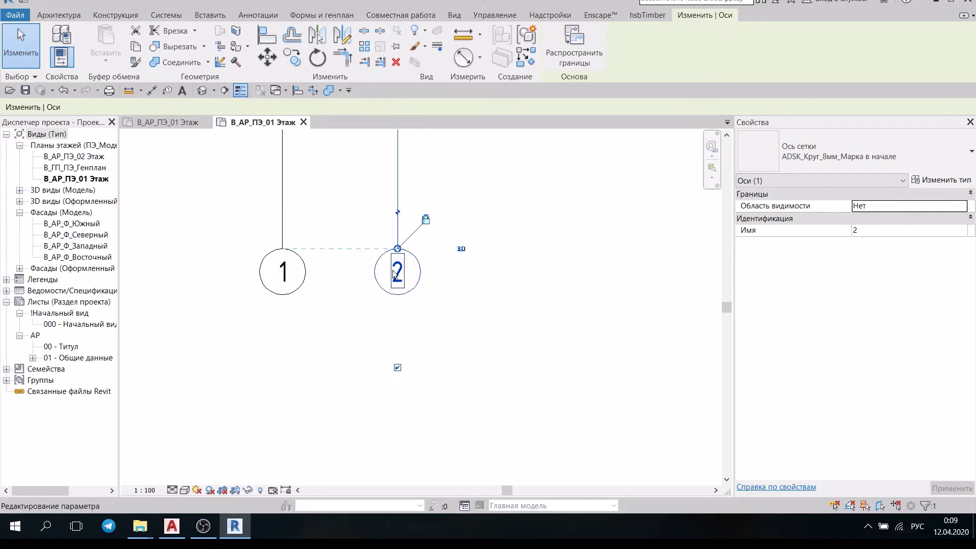
pyautogui.scroll(-2, 407, 269)
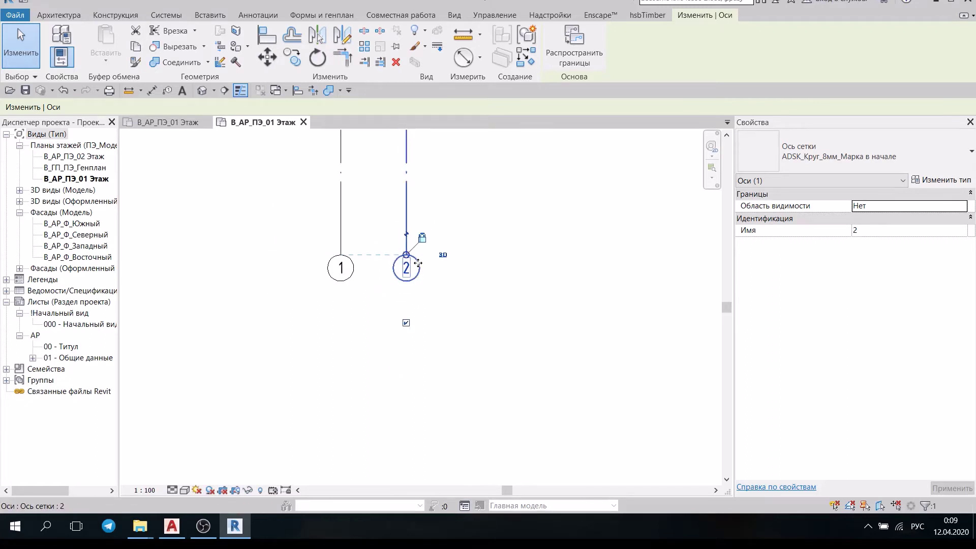
pyautogui.moveTo(434, 299); pyautogui.dragTo(381, 331, button='middle')
pyautogui.scroll(-1, 409, 263)
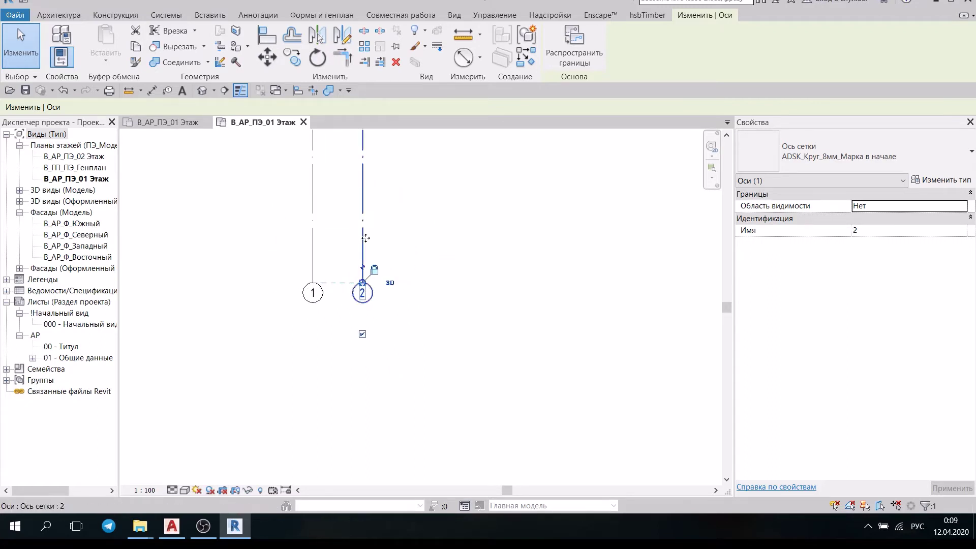
pyautogui.click(532, 61)
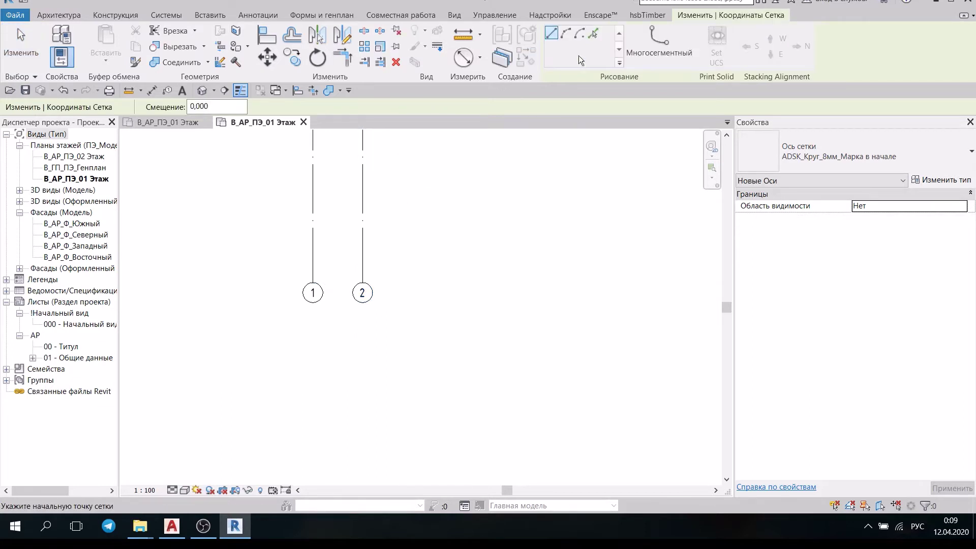
# Draw arc grid 3 with the Start-End-Radius arc tool.
pyautogui.click(565, 32)
pyautogui.click(604, 219)
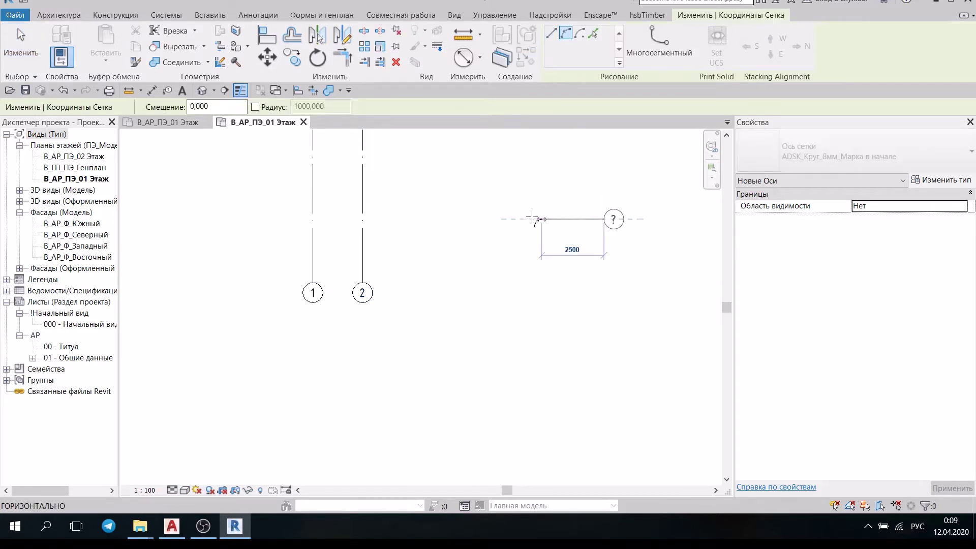
pyautogui.click(484, 219)
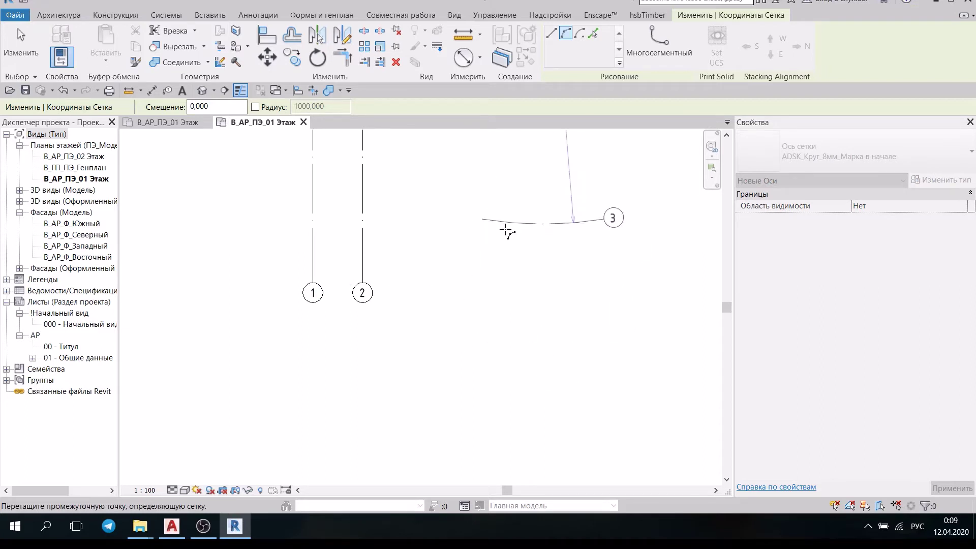
pyautogui.click(509, 249)
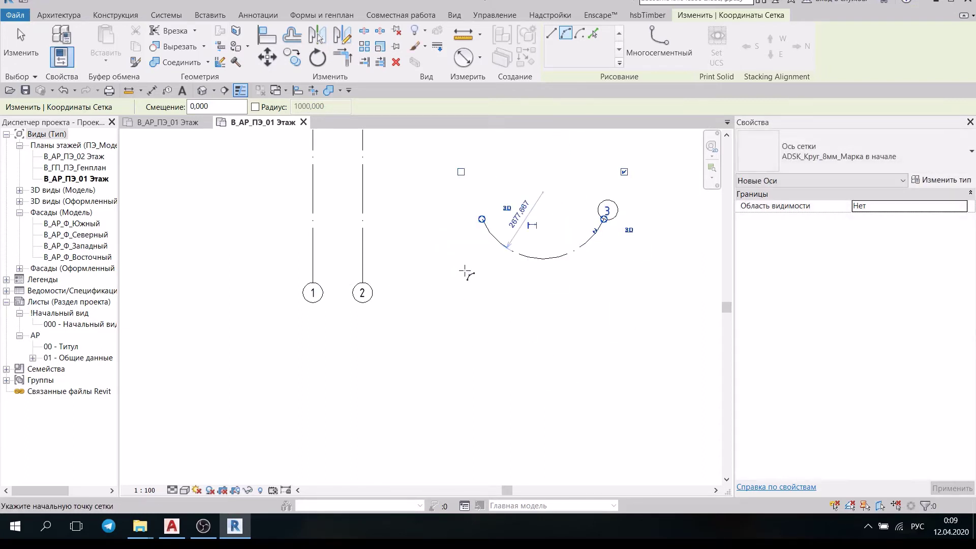
# Draw arc grid 4 from a centre point, then return to the first floor-plan view.
pyautogui.click(582, 37)
pyautogui.click(553, 347)
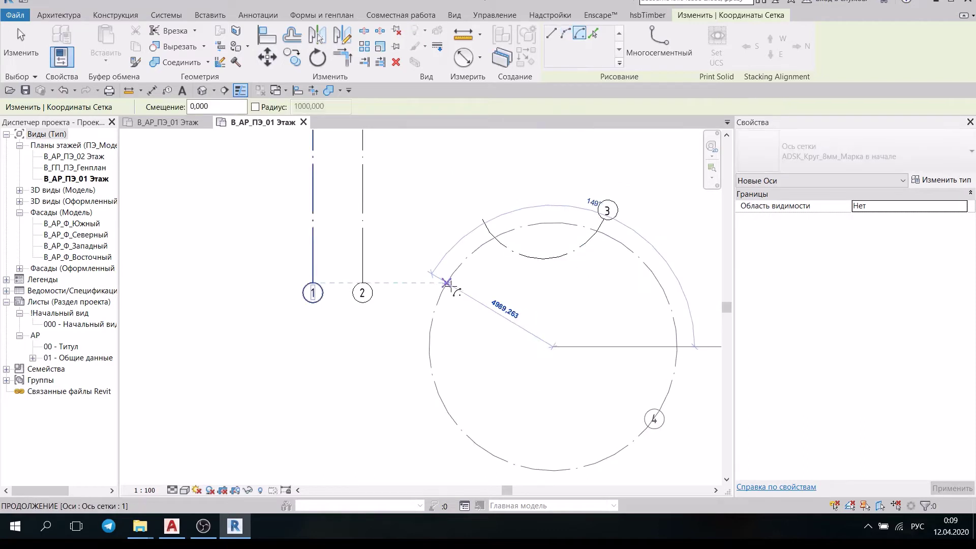
pyautogui.click(602, 459)
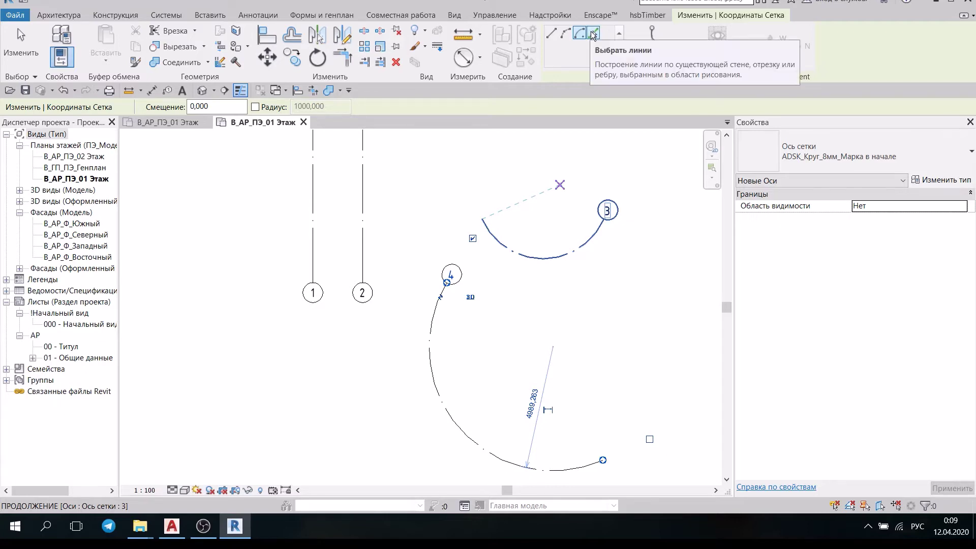
pyautogui.click(172, 122)
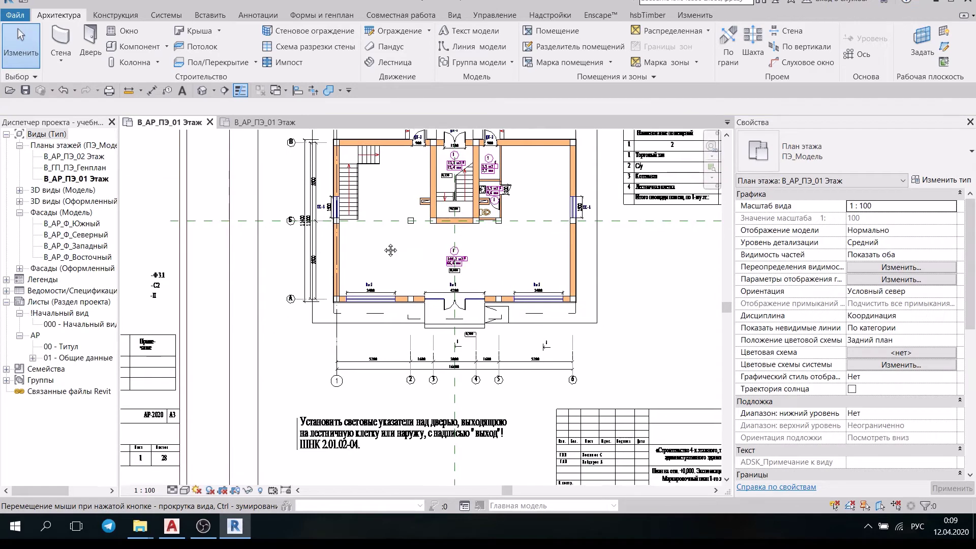
# Create grid 2 by picking the DWG's existing axis 2 line.
pyautogui.moveTo(385, 251); pyautogui.dragTo(384, 242, button='middle')
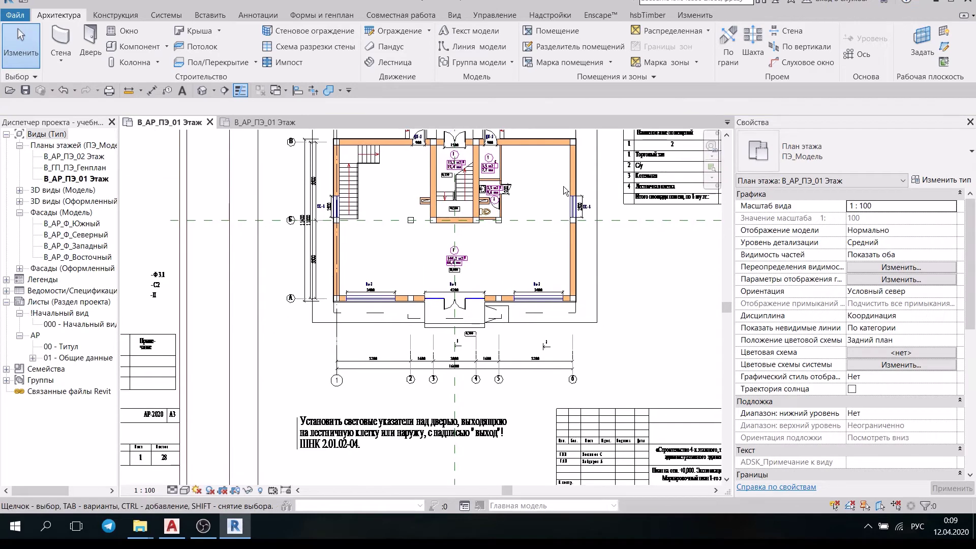
pyautogui.click(859, 54)
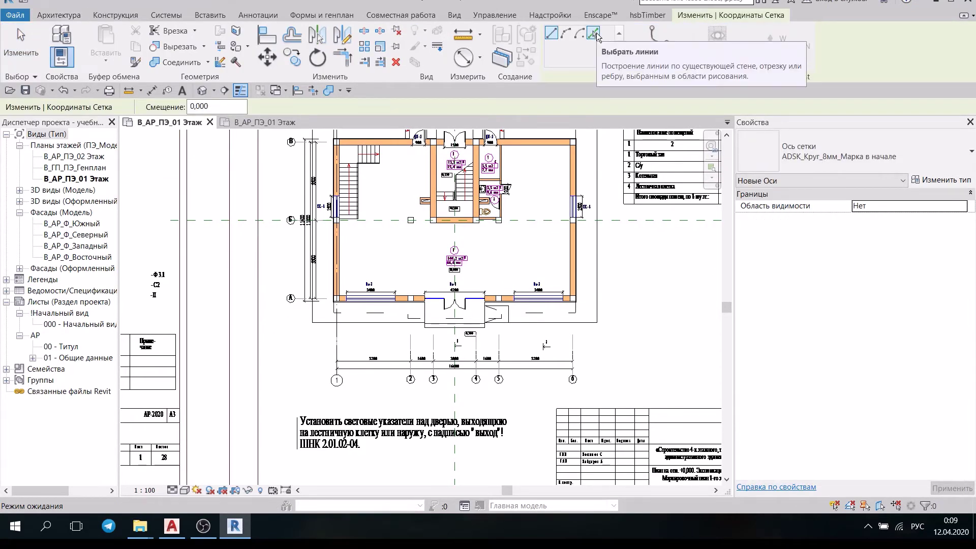
pyautogui.click(593, 34)
pyautogui.scroll(1, 416, 375)
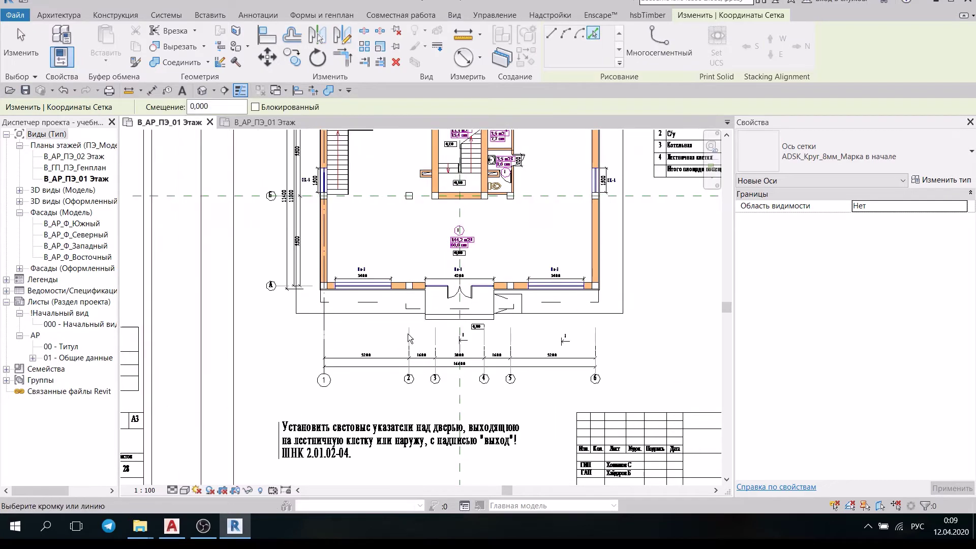
pyautogui.scroll(1, 415, 375)
pyautogui.click(399, 307)
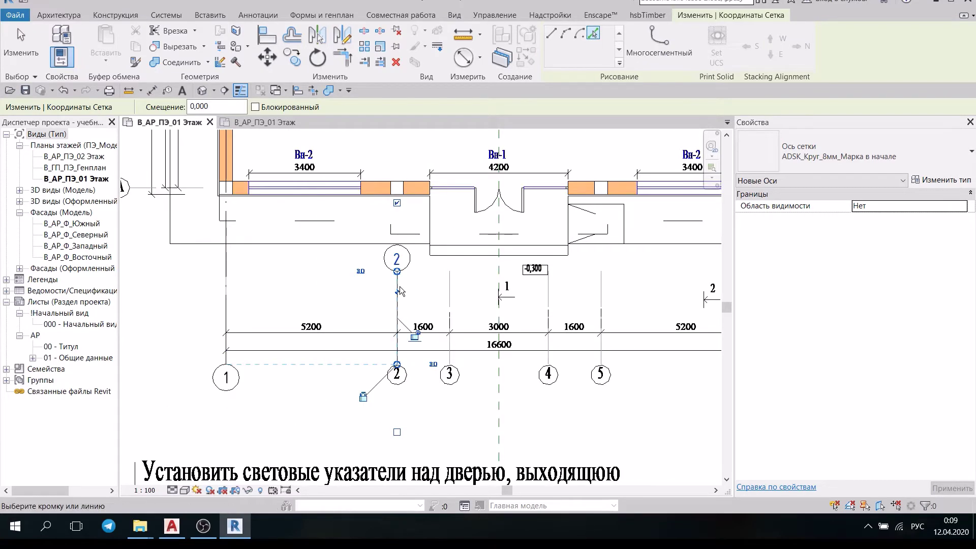
pyautogui.scroll(1, 401, 321)
pyautogui.scroll(1, 379, 335)
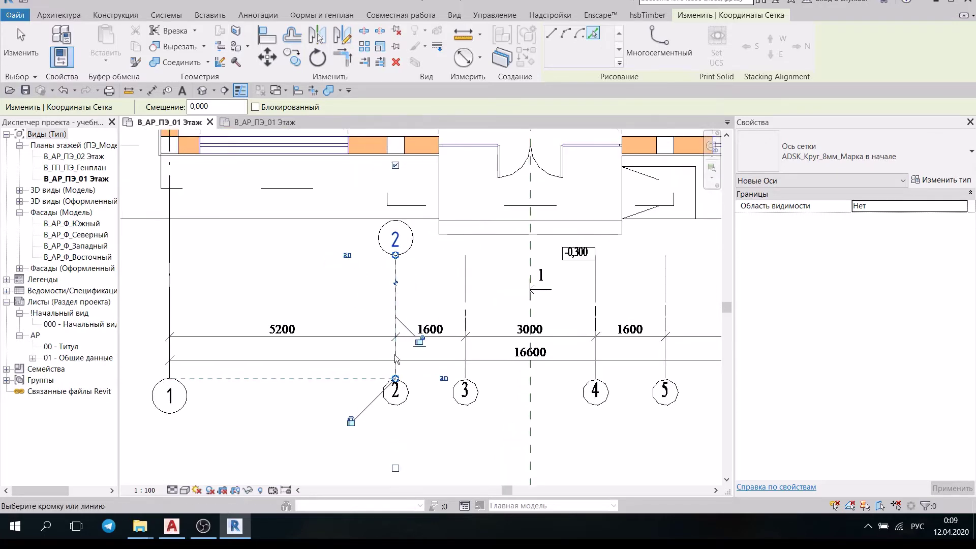
pyautogui.press('Escape')
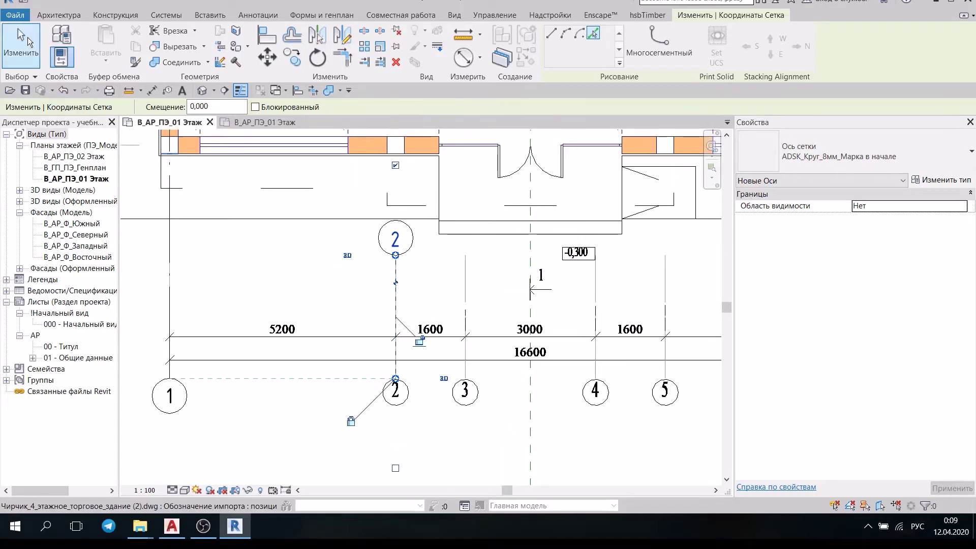
pyautogui.press('Escape')
# Stretch grid 2's line down, then pull its end toward the sheet top.
pyautogui.click(396, 273)
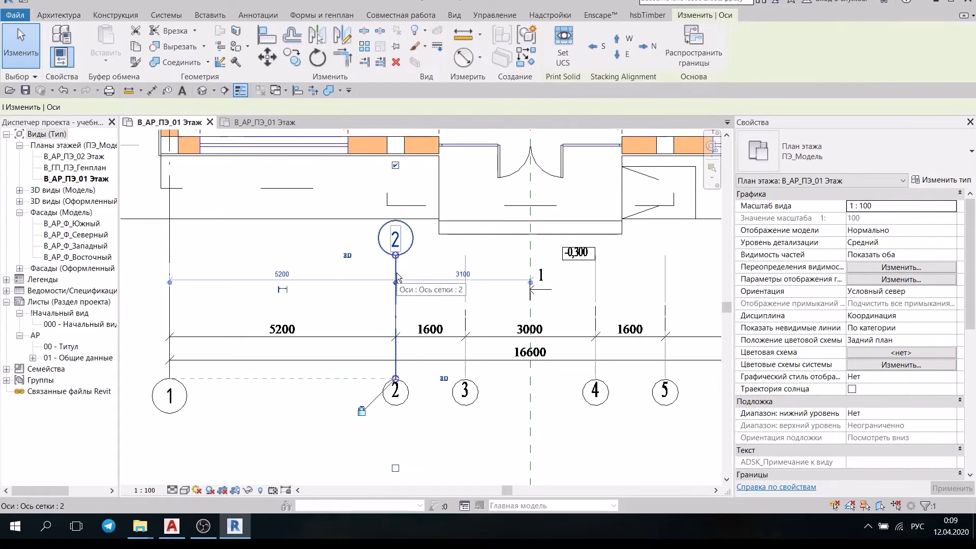
pyautogui.moveTo(396, 255); pyautogui.dragTo(396, 462)
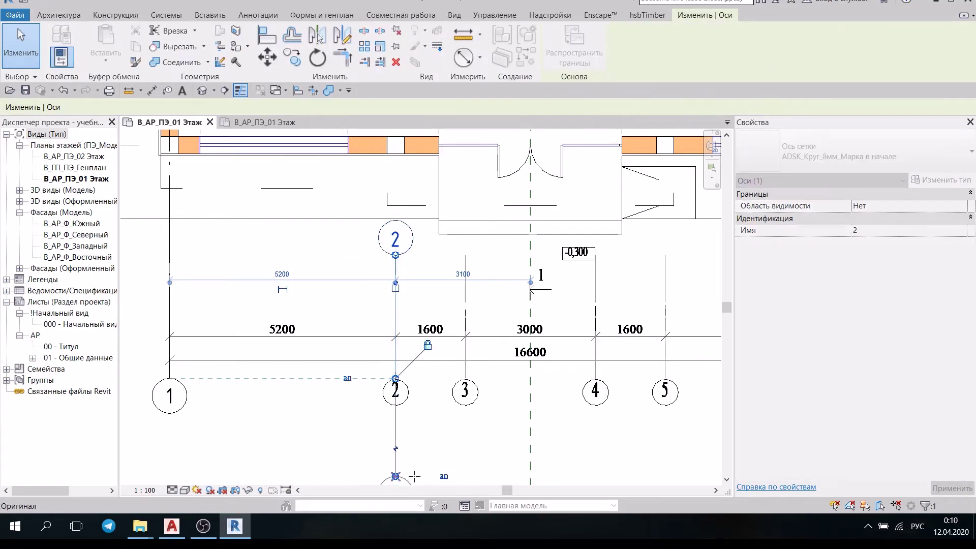
pyautogui.scroll(-1, 420, 397)
pyautogui.scroll(-2, 419, 398)
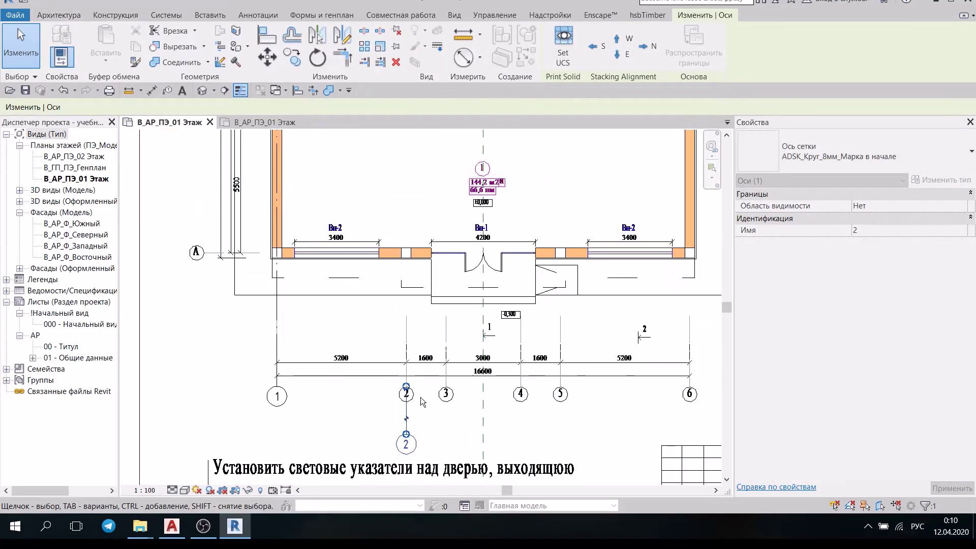
pyautogui.scroll(-2, 420, 397)
pyautogui.scroll(-1, 415, 400)
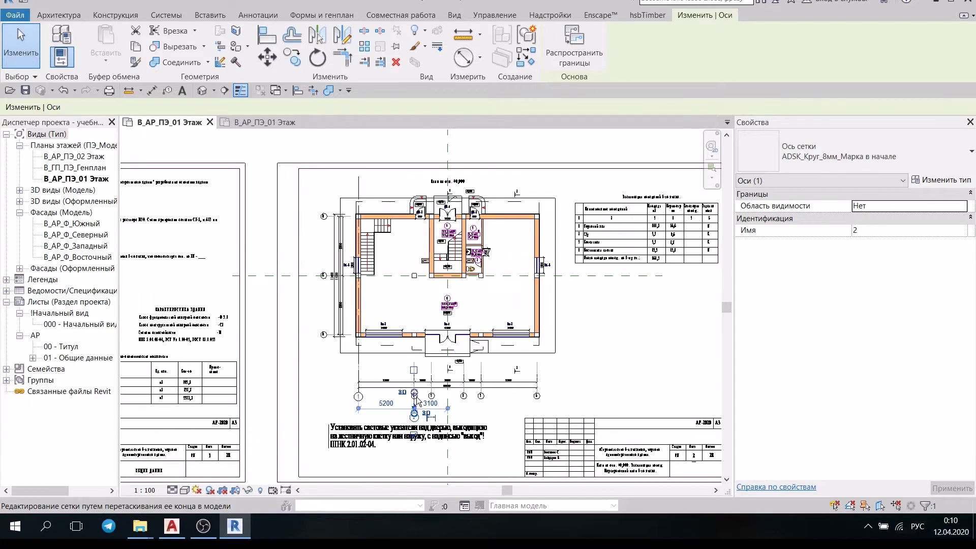
pyautogui.scroll(1, 416, 400)
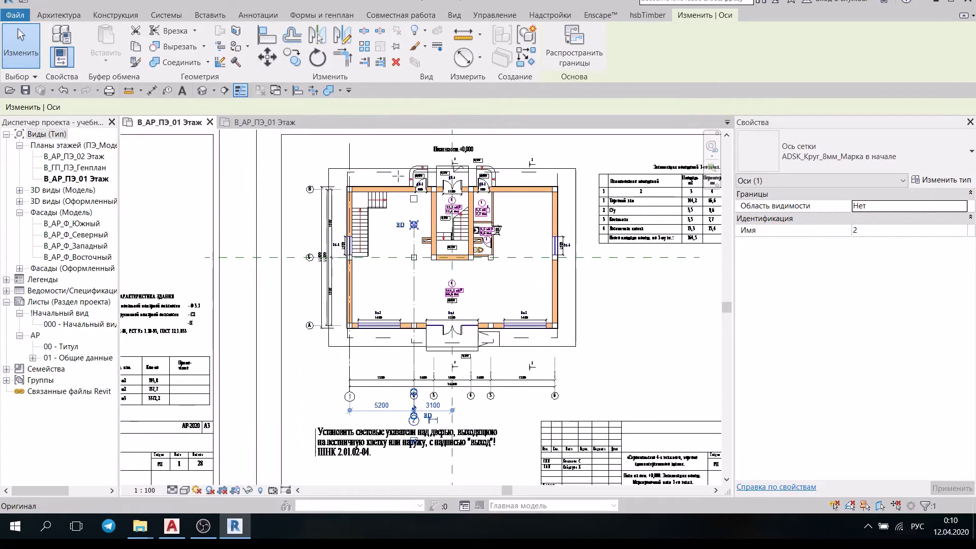
pyautogui.moveTo(415, 395); pyautogui.dragTo(414, 143)
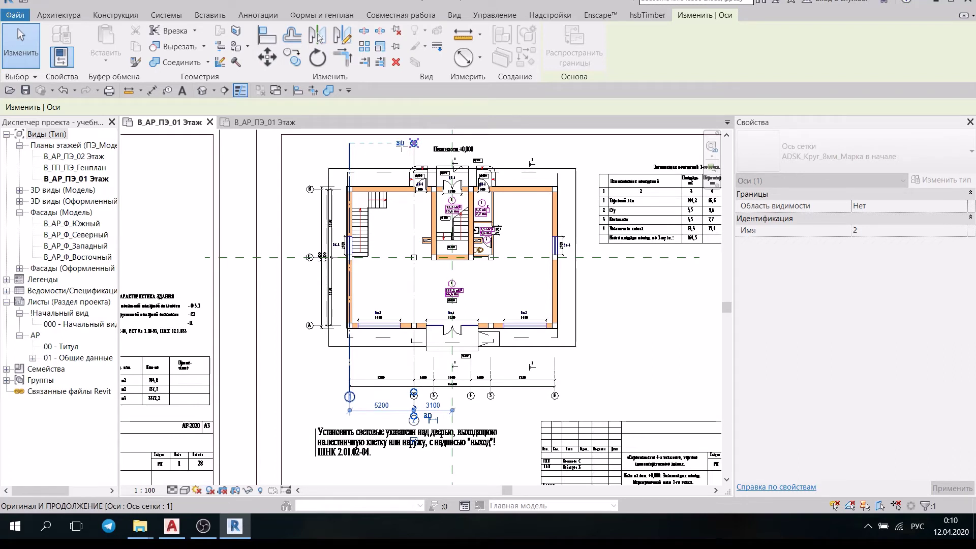
pyautogui.click(414, 142)
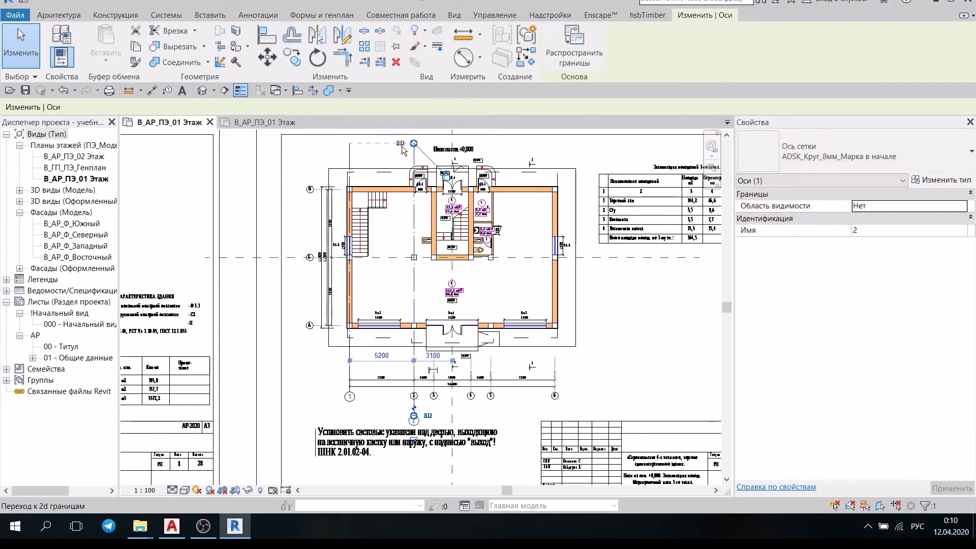
pyautogui.click(371, 153)
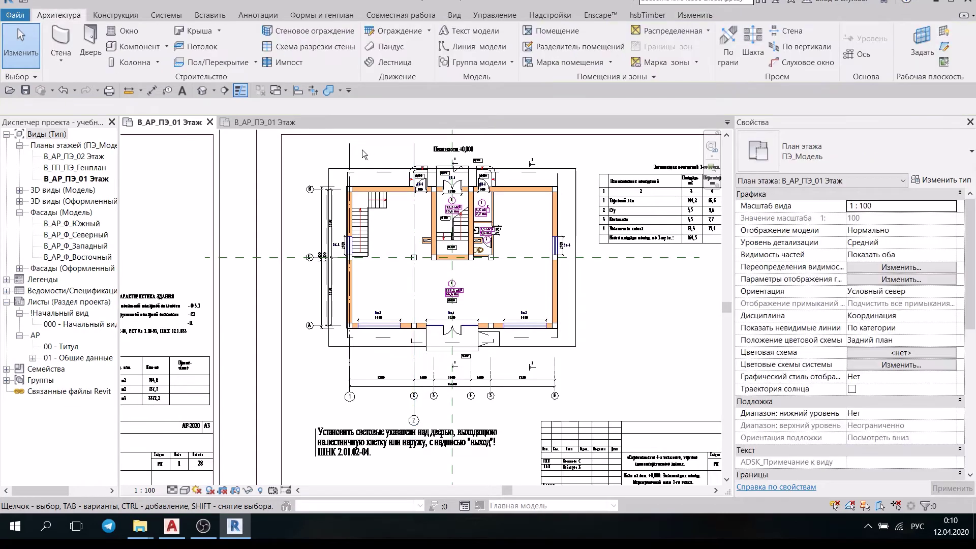
# Drag grid 2's bubble grip level with grid 1's bubble.
pyautogui.click(346, 150)
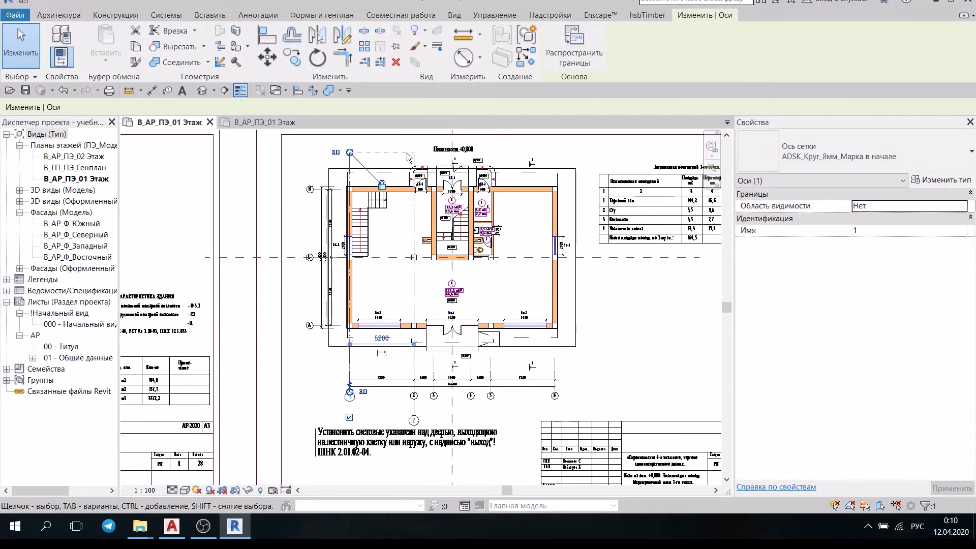
pyautogui.scroll(1, 414, 421)
pyautogui.scroll(1, 414, 413)
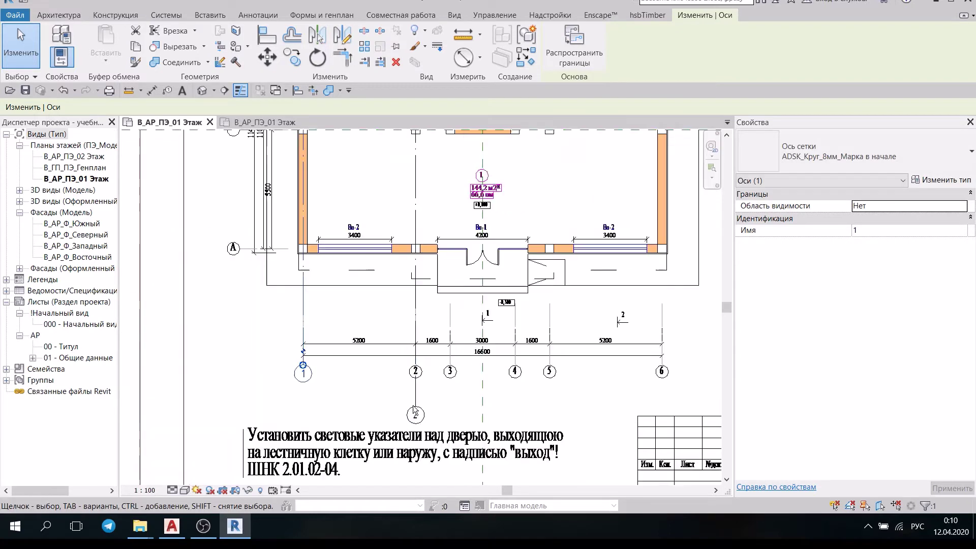
pyautogui.click(415, 417)
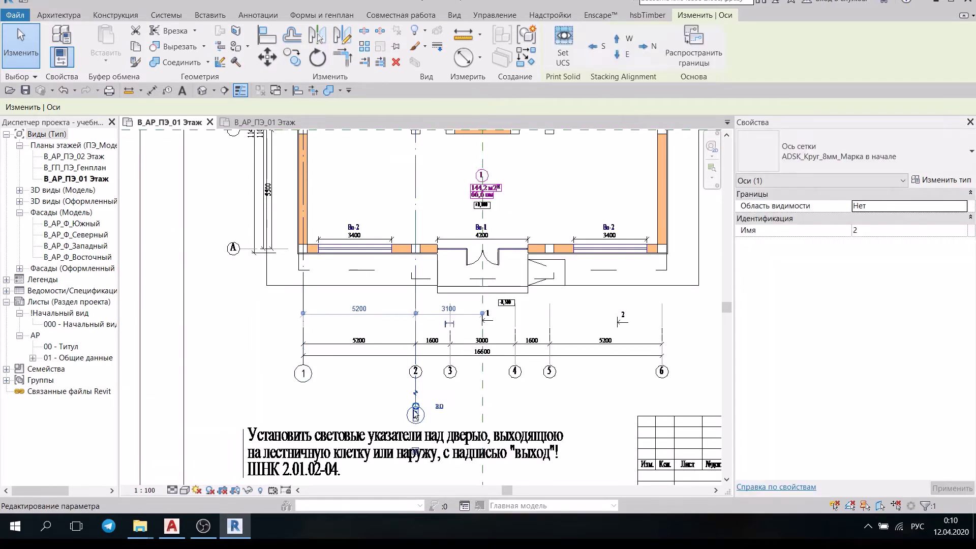
pyautogui.moveTo(416, 356); pyautogui.dragTo(415, 364)
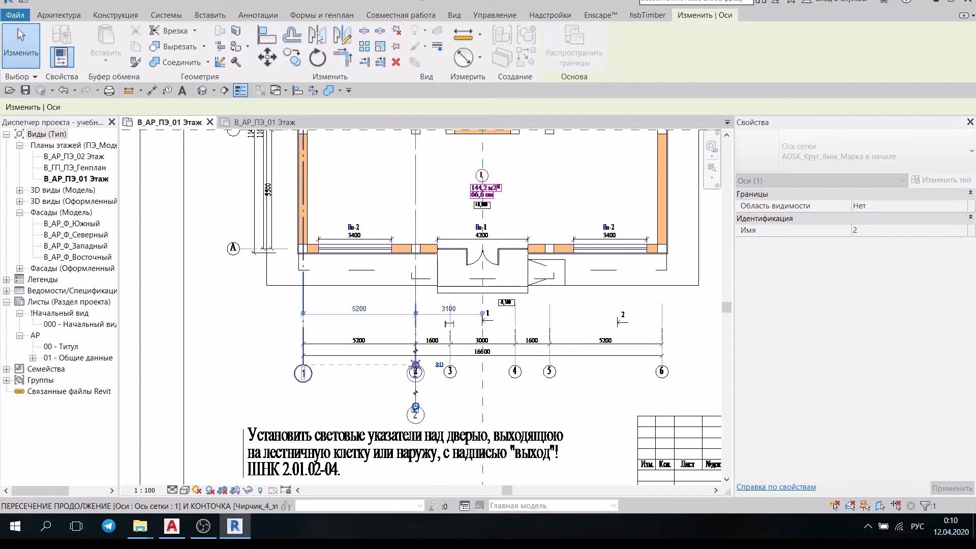
pyautogui.click(396, 391)
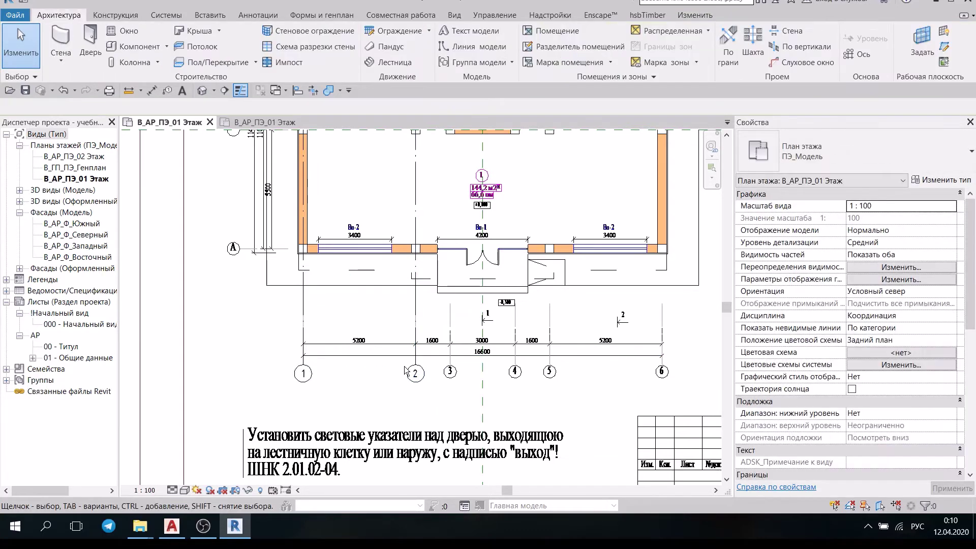
# Switch to the second floor plan view and frame all the grids.
pyautogui.click(271, 125)
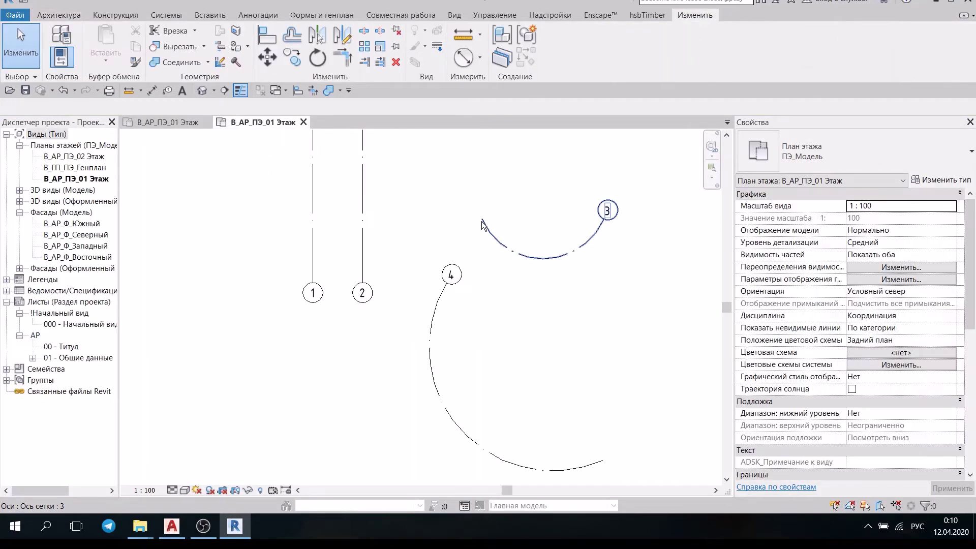
pyautogui.scroll(-2, 431, 263)
pyautogui.moveTo(431, 263); pyautogui.dragTo(373, 308, button='middle')
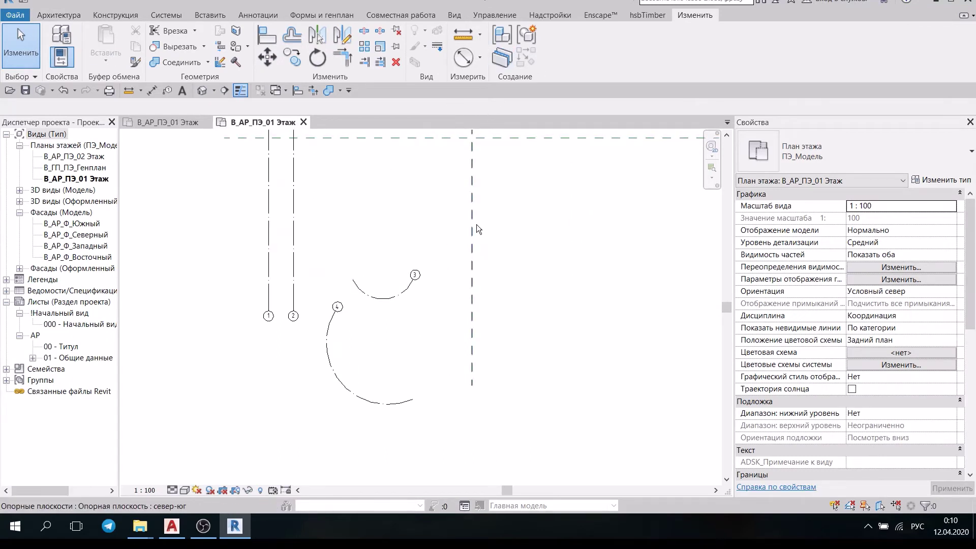
pyautogui.click(409, 286)
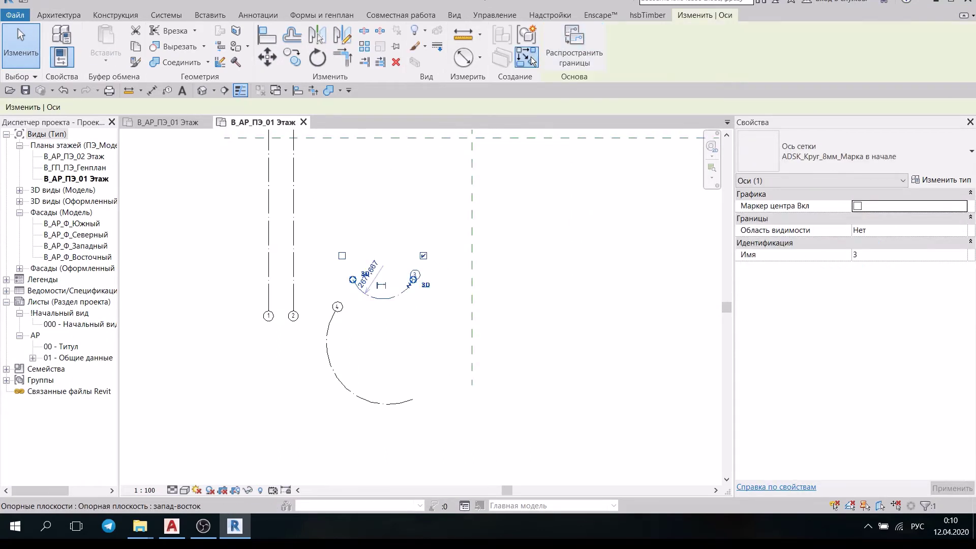
# Sketch multi-segment grid 5 as vertical, horizontal, then vertical segments beside the arc grids.
pyautogui.click(532, 61)
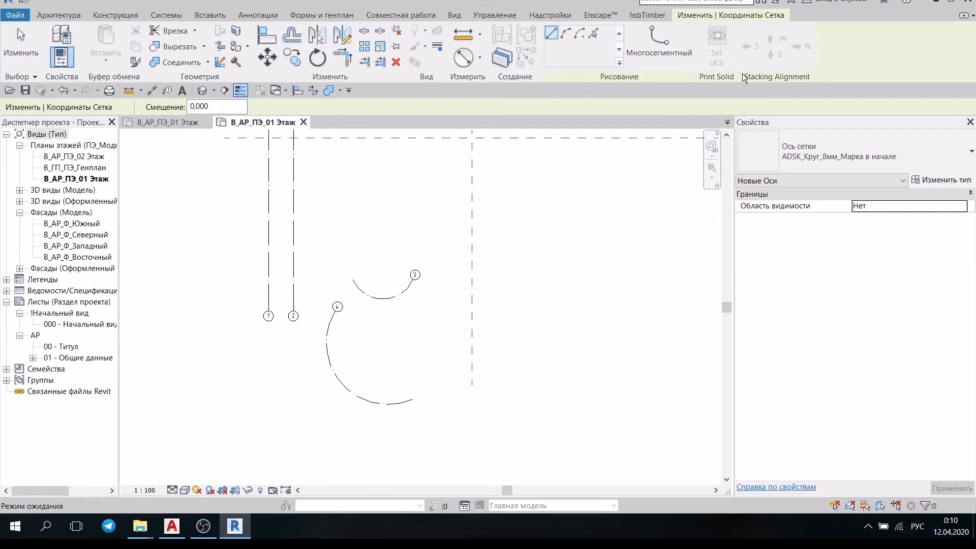
pyautogui.click(663, 44)
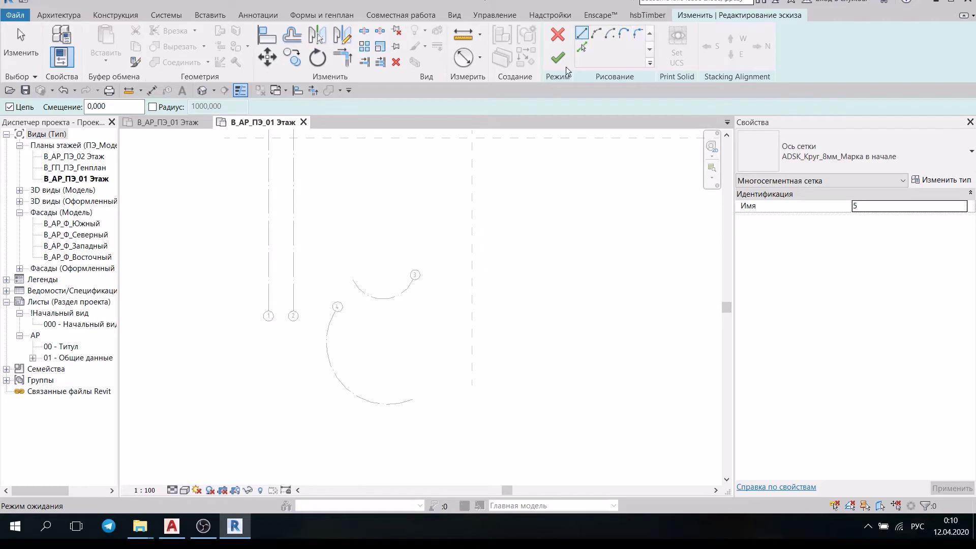
pyautogui.scroll(-2, 573, 185)
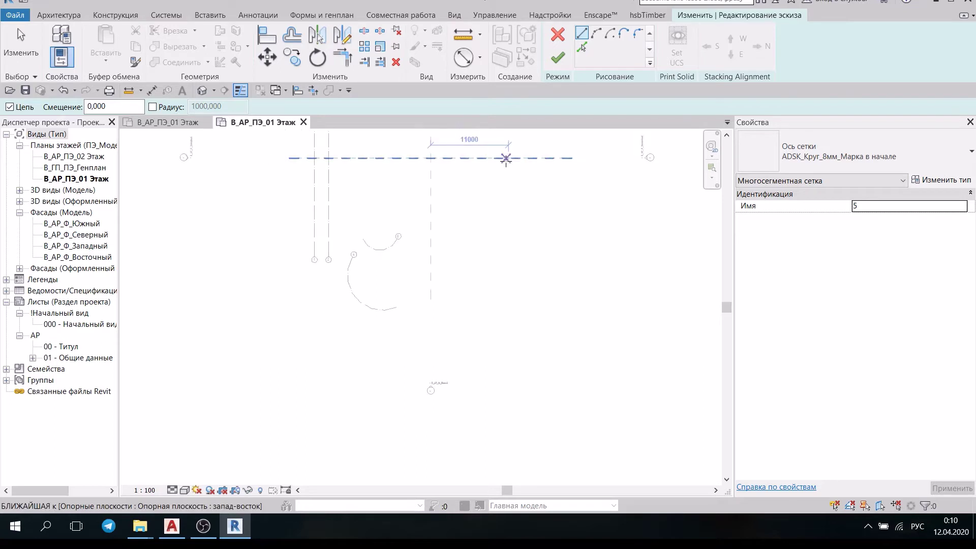
pyautogui.moveTo(501, 157)
pyautogui.mouseDown(button='middle')
pyautogui.moveTo(475, 196)
pyautogui.moveTo(437, 166)
pyautogui.mouseUp(button='middle')
pyautogui.moveTo(512, 251); pyautogui.dragTo(526, 260, button='middle')
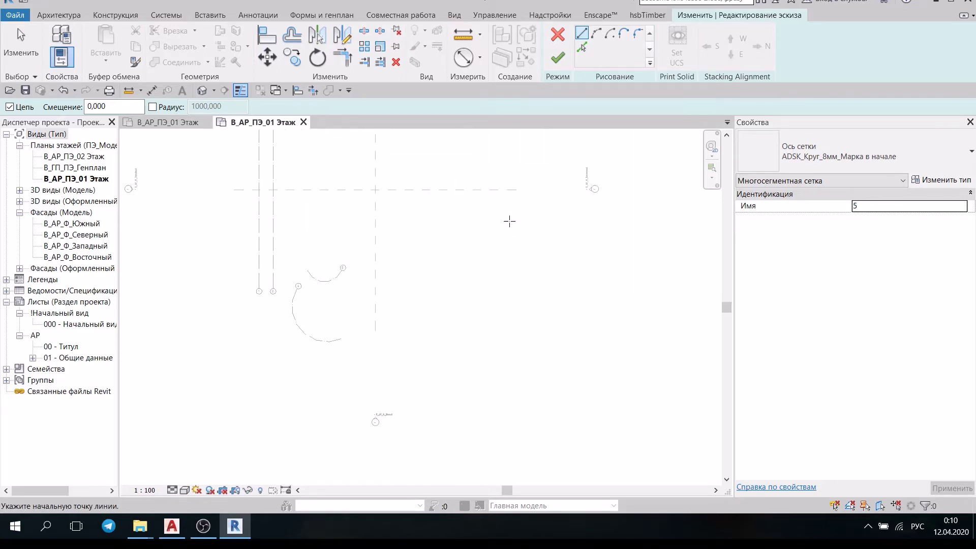
pyautogui.click(516, 159)
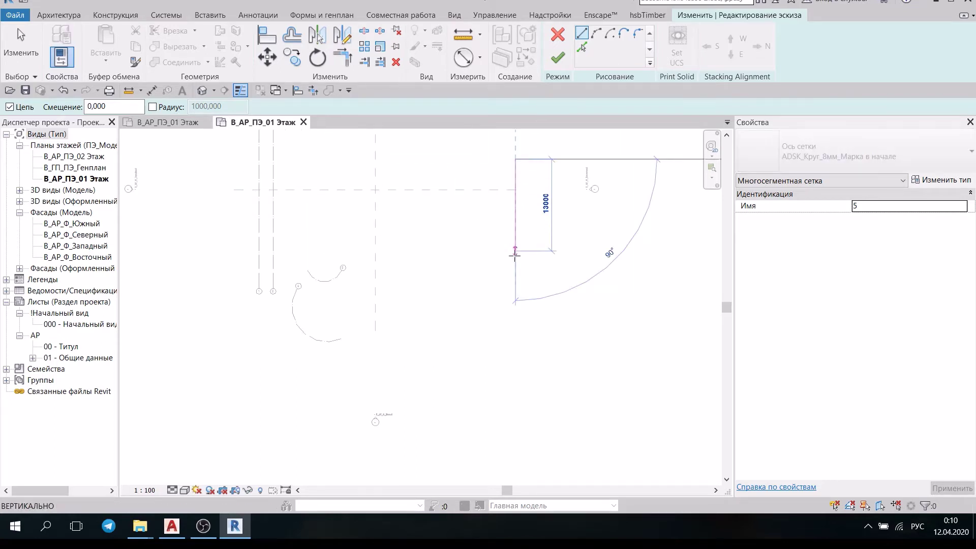
pyautogui.click(515, 258)
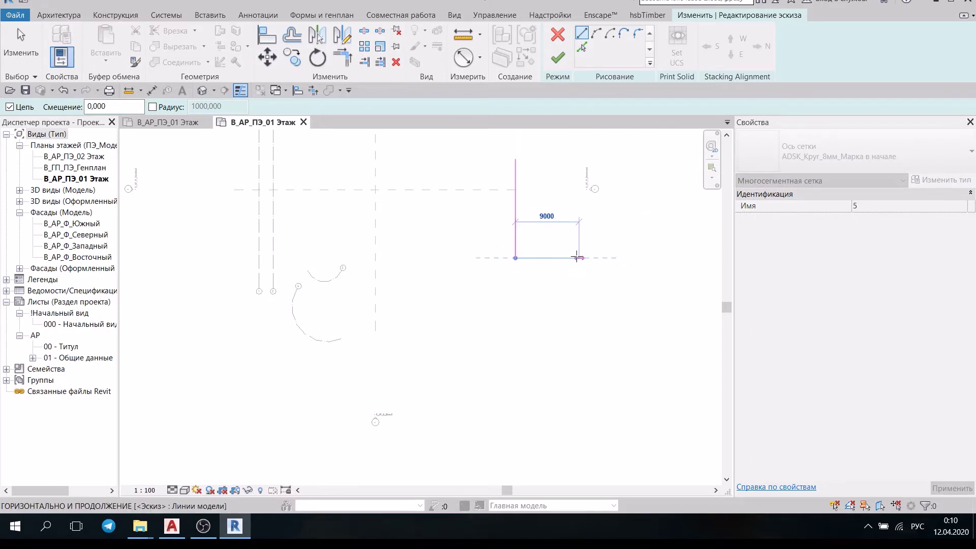
pyautogui.click(579, 258)
pyautogui.click(579, 385)
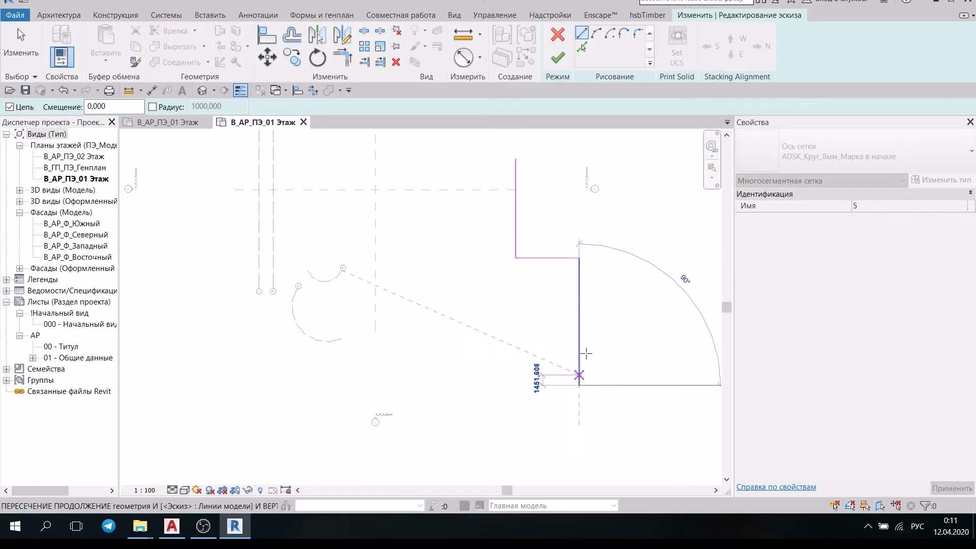
pyautogui.click(557, 60)
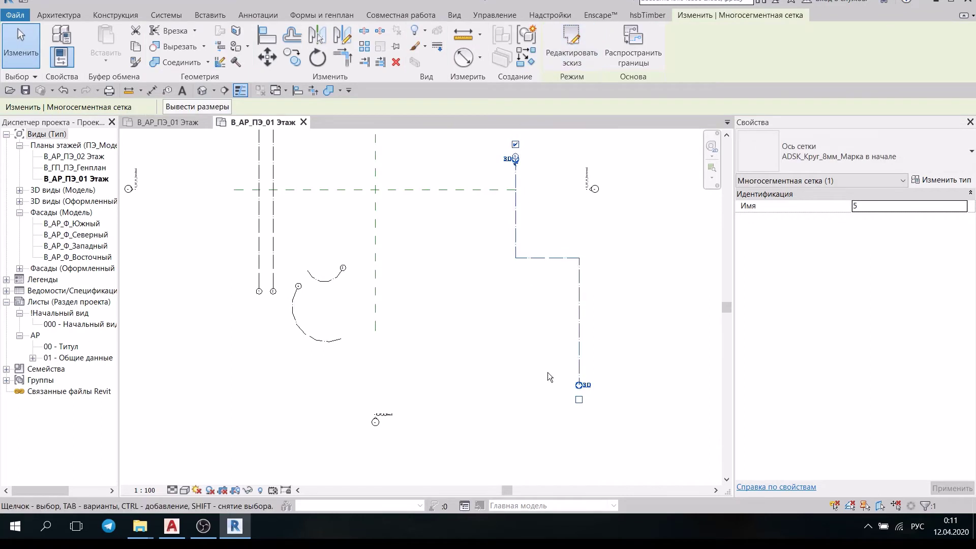
pyautogui.click(544, 370)
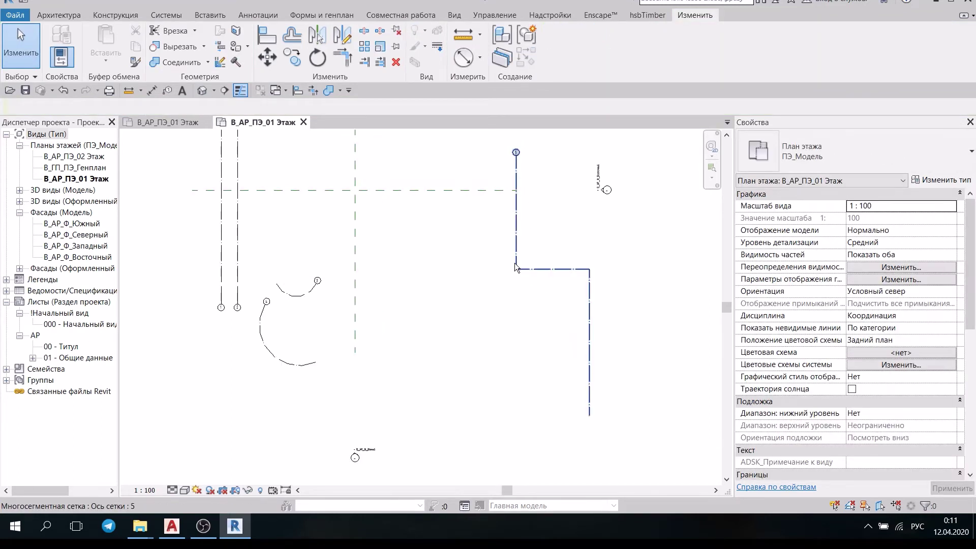
# Start placing another grid from the Architecture tools.
pyautogui.scroll(-2, 478, 330)
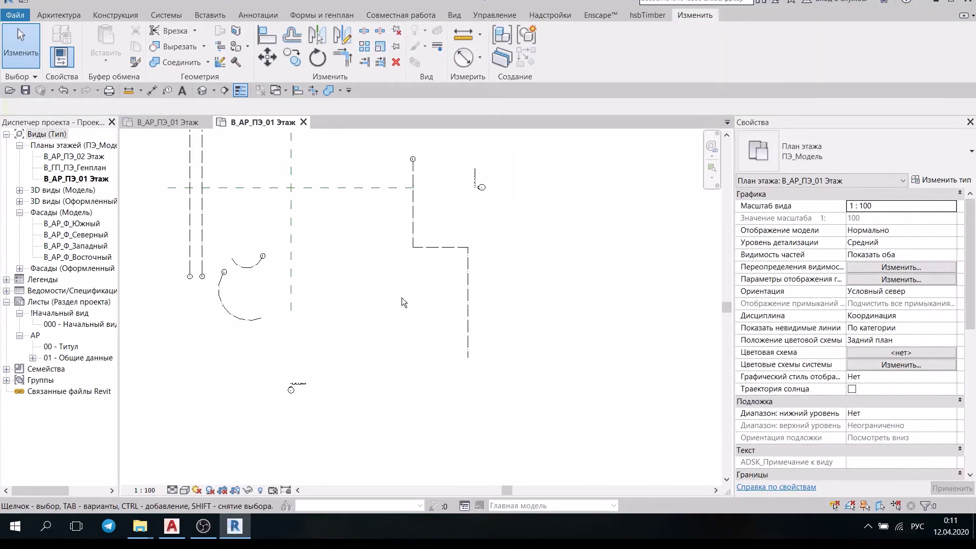
pyautogui.click(70, 18)
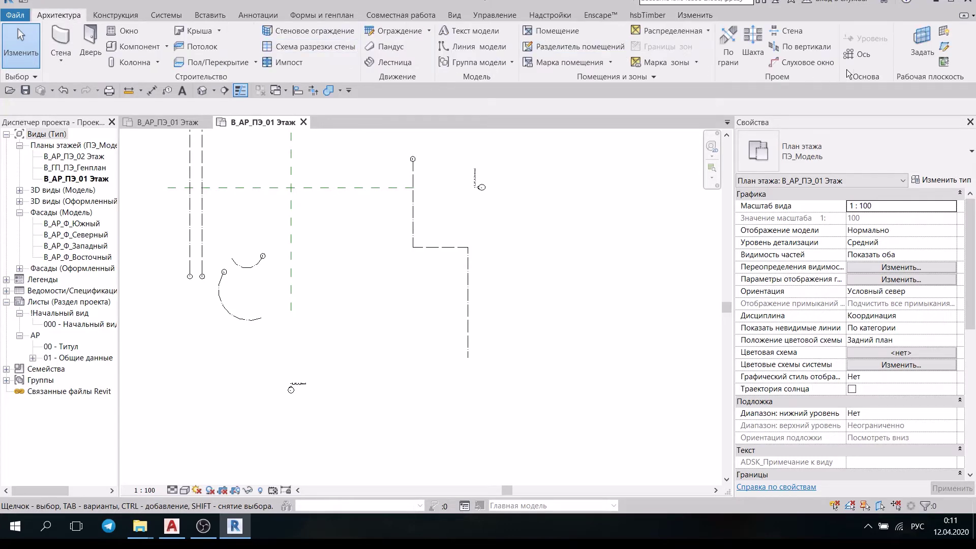
pyautogui.click(862, 54)
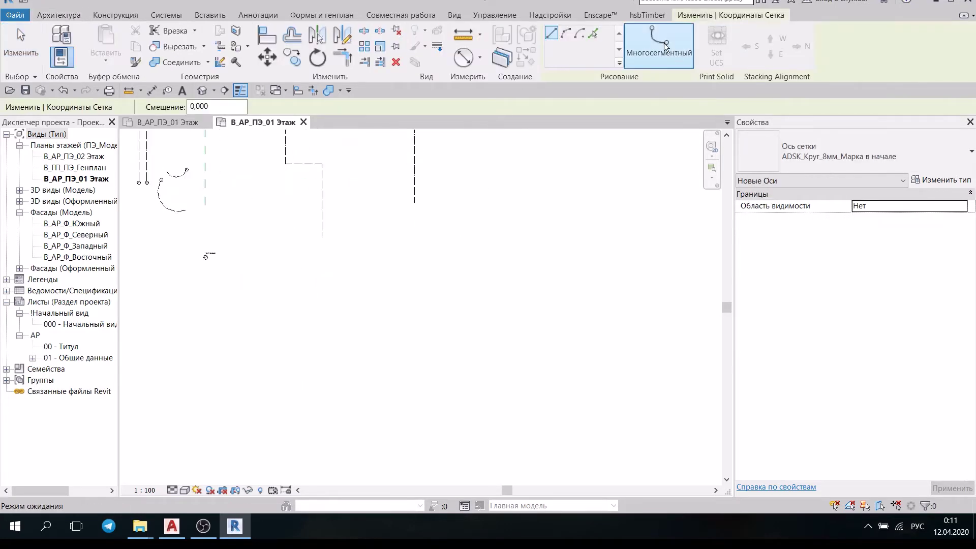
# Sketch grid 8's vertical segment in multi-segment mode and switch to arcs.
pyautogui.click(639, 46)
pyautogui.scroll(-10, 414, 196)
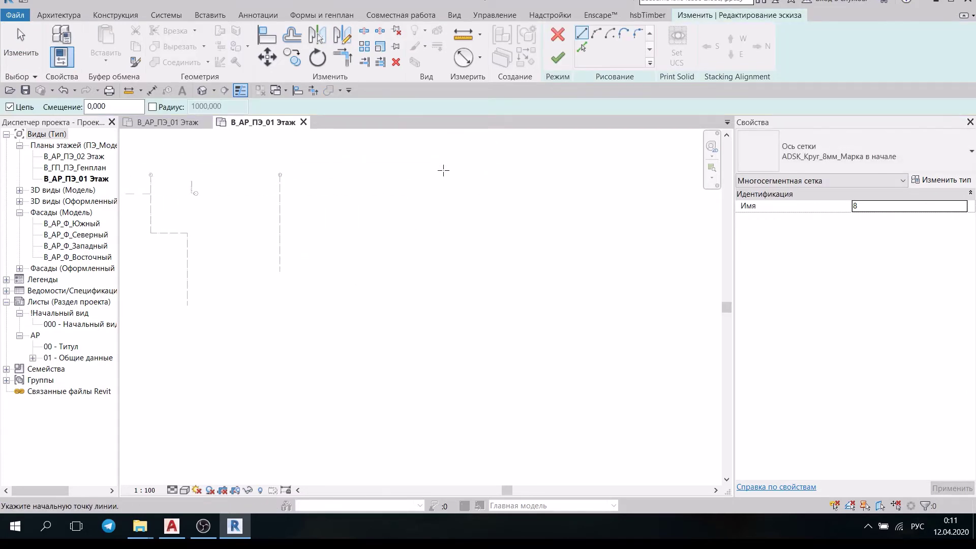
pyautogui.click(442, 170)
pyautogui.click(443, 290)
pyautogui.click(596, 33)
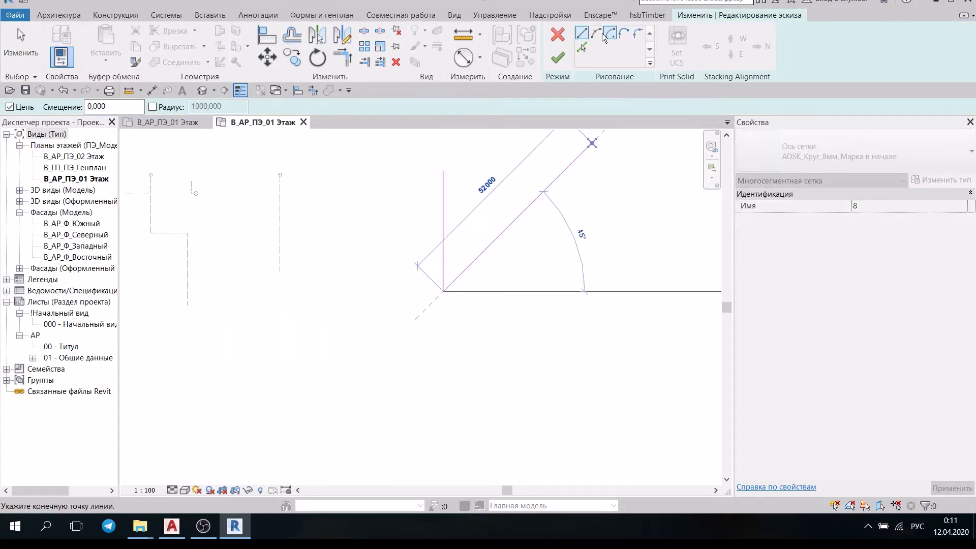
pyautogui.click(446, 288)
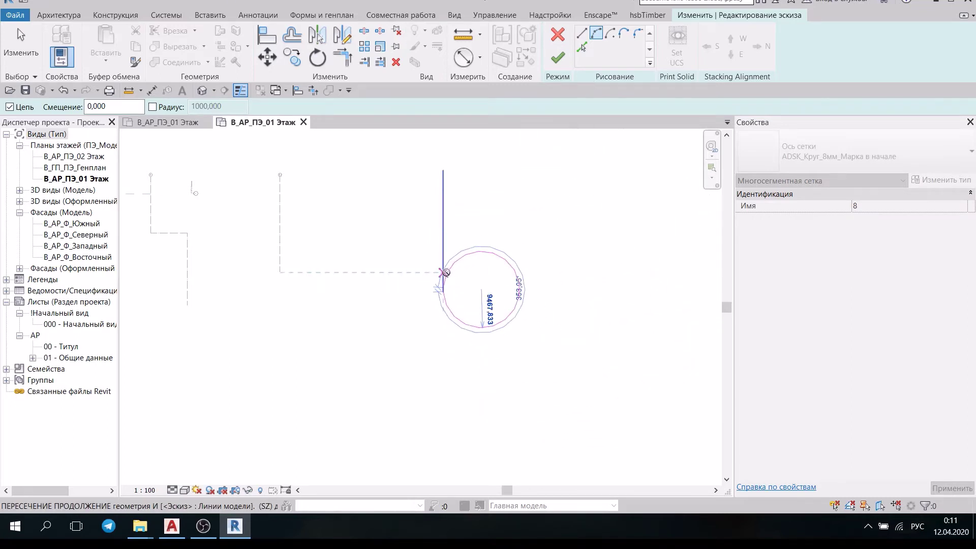
pyautogui.press('Escape')
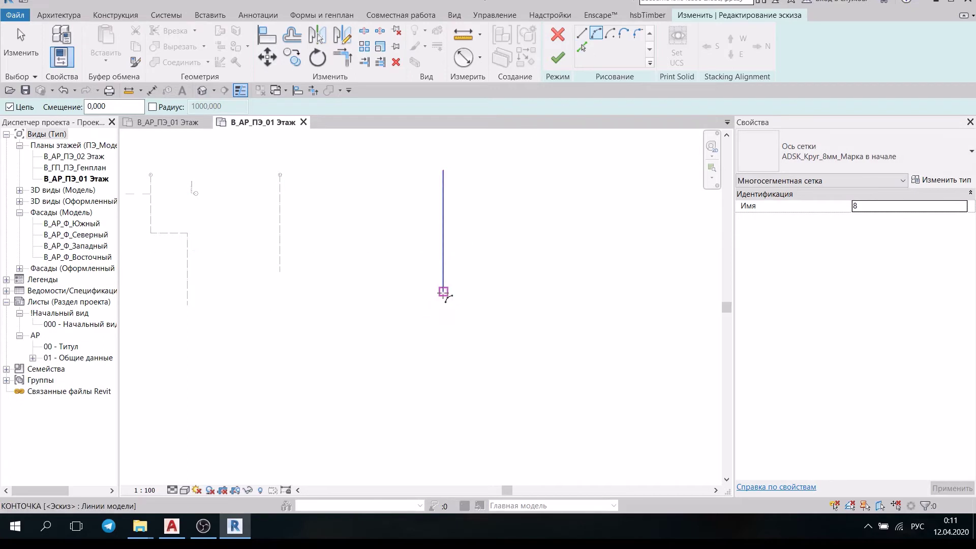
# Draw two chained arcs from the vertical segment's end and finish the grid.
pyautogui.click(444, 290)
pyautogui.click(539, 420)
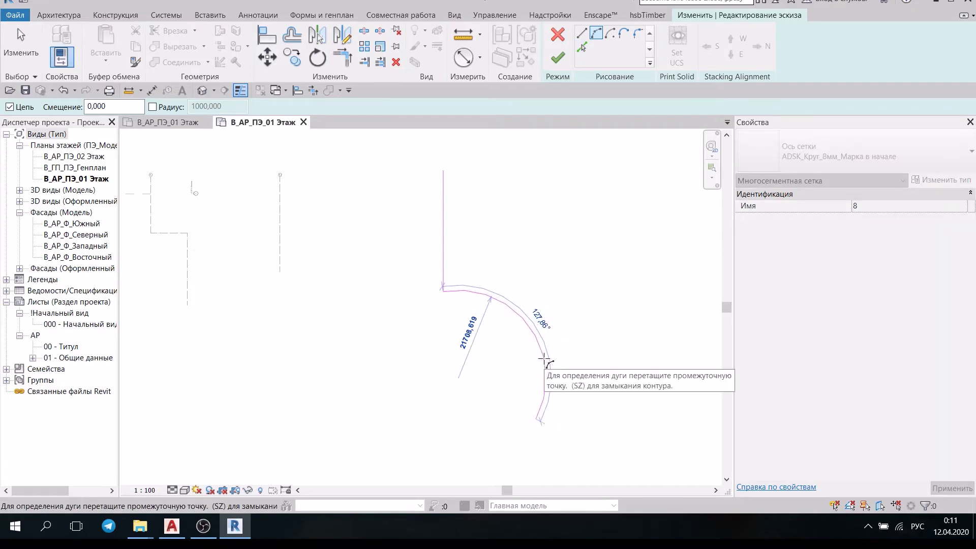
pyautogui.click(539, 368)
pyautogui.moveTo(473, 405); pyautogui.dragTo(360, 305, button='middle')
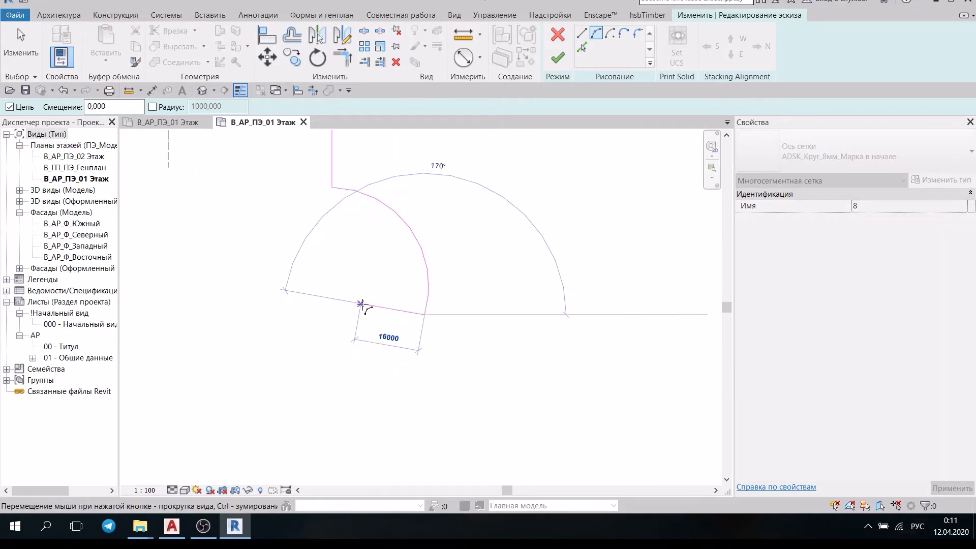
pyautogui.click(545, 311)
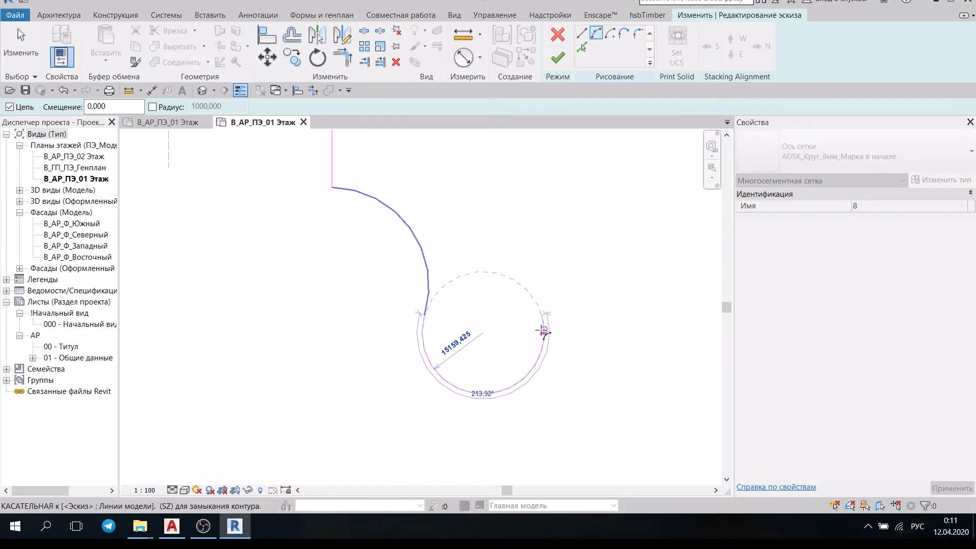
pyautogui.click(542, 332)
pyautogui.click(560, 64)
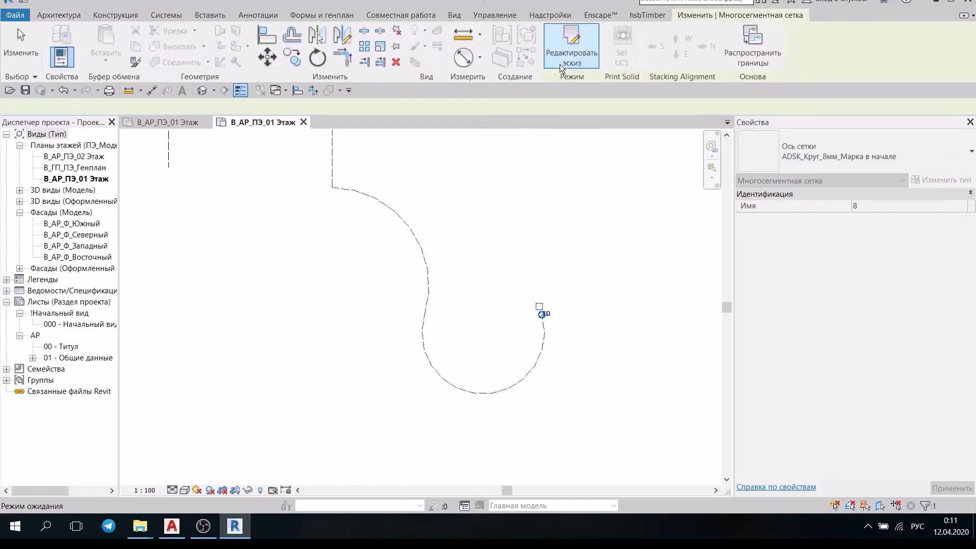
pyautogui.click(479, 263)
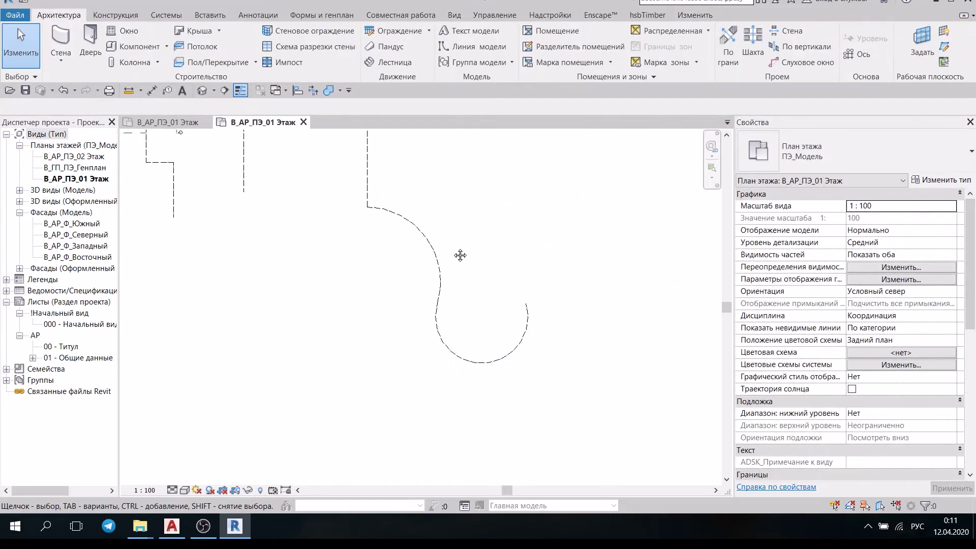
# Pan around the second plan to view grid 8's vertical segment and arcs.
pyautogui.scroll(3, 394, 254)
pyautogui.scroll(3, 386, 228)
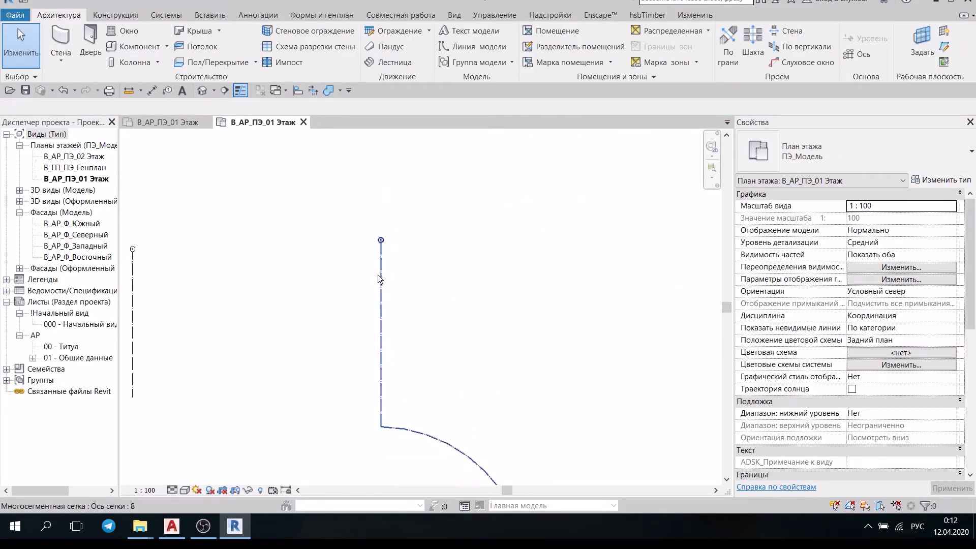
pyautogui.moveTo(380, 210); pyautogui.dragTo(415, 391, button='middle')
pyautogui.scroll(-2, 416, 391)
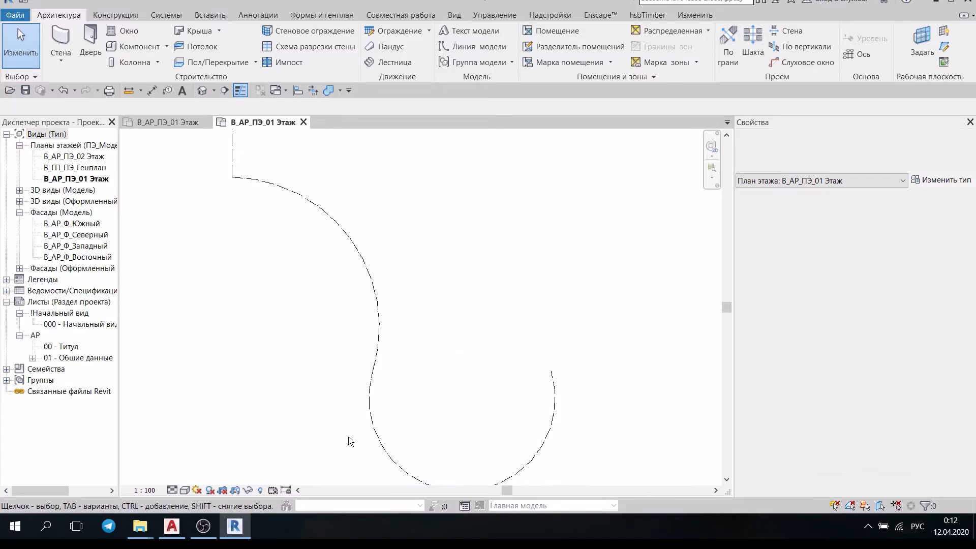
pyautogui.moveTo(481, 348); pyautogui.dragTo(414, 410, button='middle')
pyautogui.scroll(-2, 414, 410)
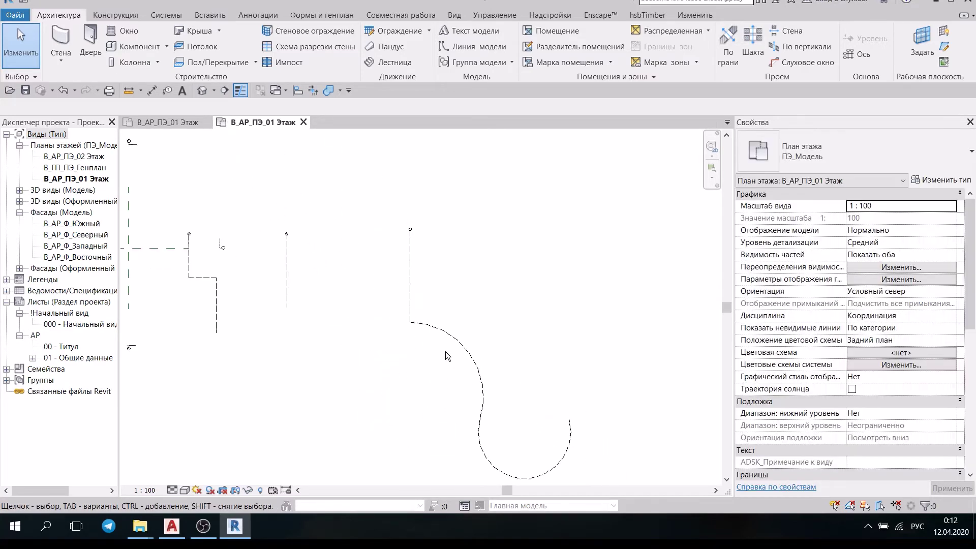
pyautogui.moveTo(380, 320); pyautogui.dragTo(550, 300, button='middle')
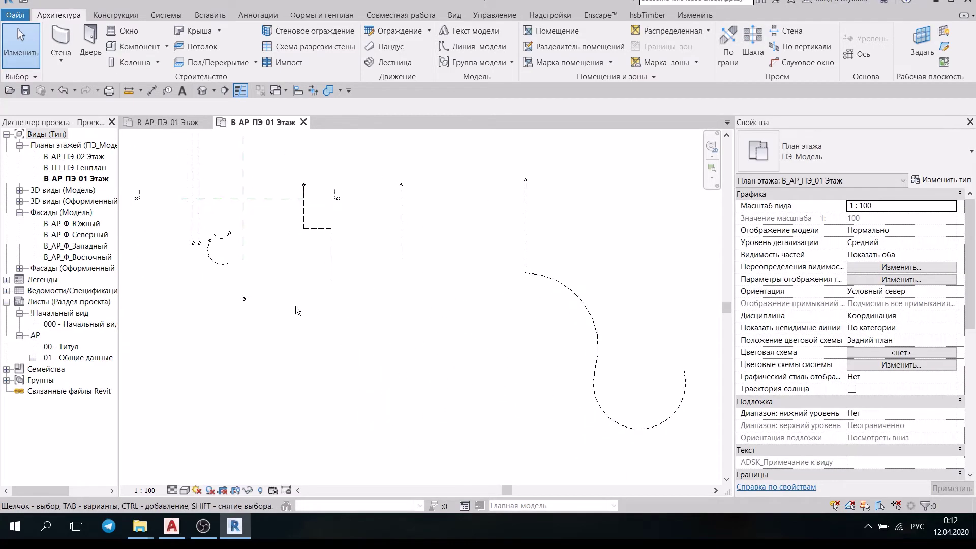
# Switch to the first В_АР_ПЭ_01 Этаж view and select grid 2.
pyautogui.click(175, 123)
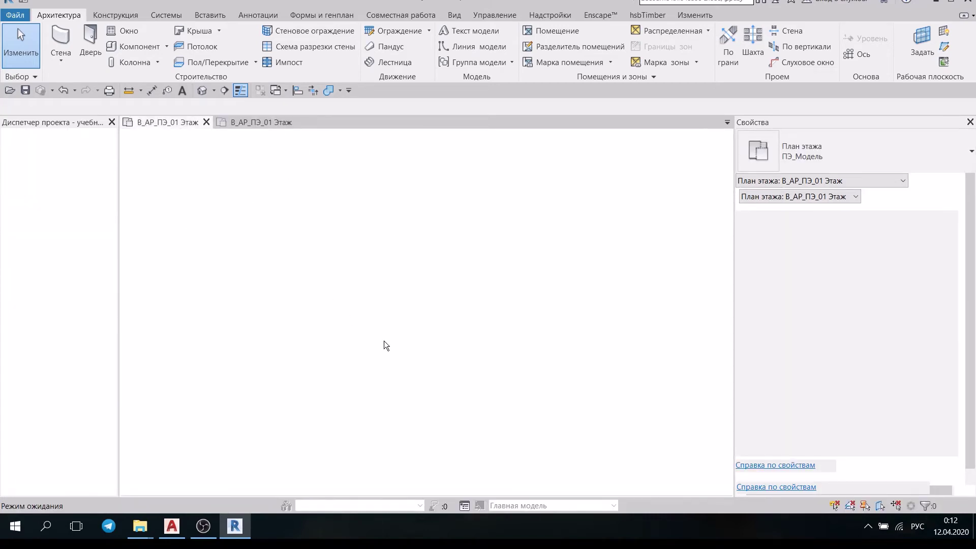
pyautogui.moveTo(383, 340); pyautogui.dragTo(350, 321, button='middle')
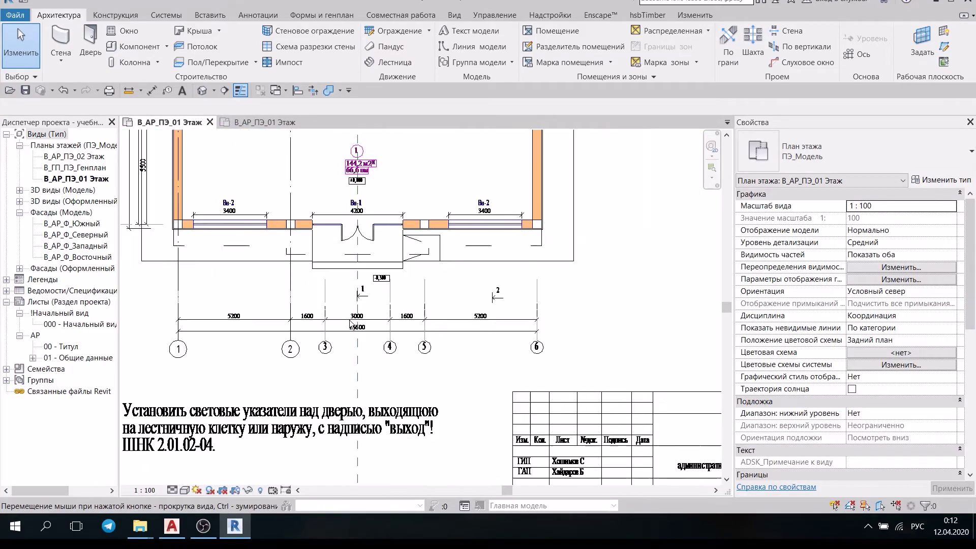
pyautogui.scroll(1, 269, 350)
pyautogui.scroll(1, 268, 350)
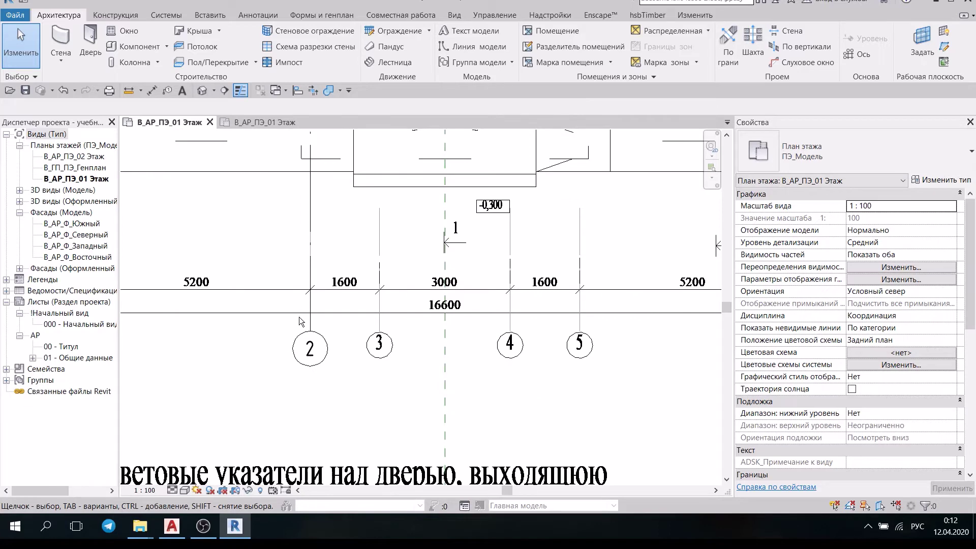
pyautogui.click(310, 316)
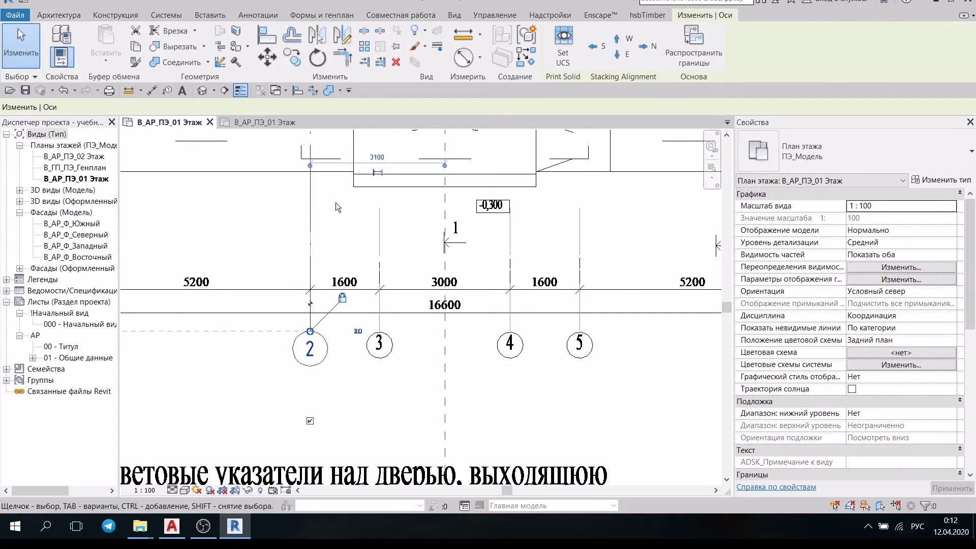
# Copy grid 2 with CO onto the drawing's axis 3.
pyautogui.press('c')
pyautogui.press('o')
pyautogui.click(311, 267)
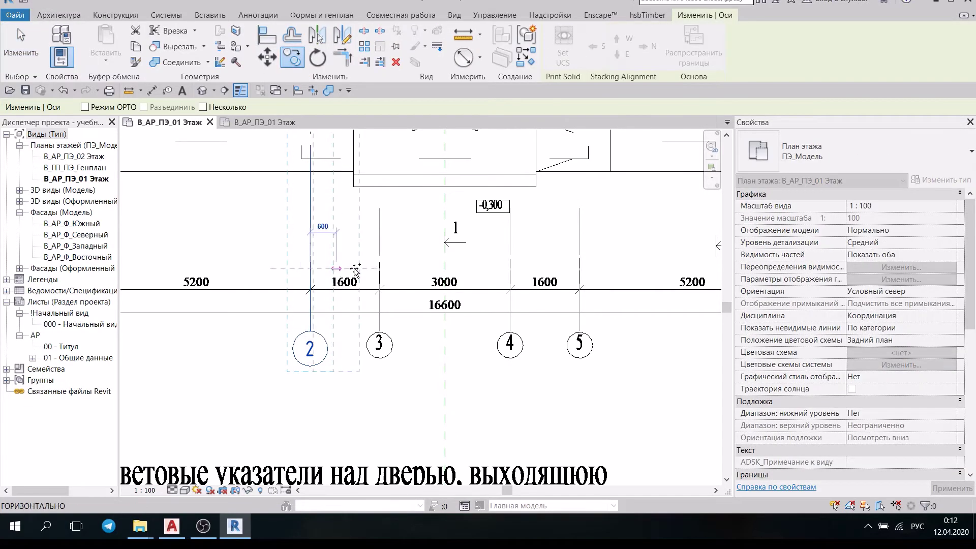
pyautogui.click(380, 268)
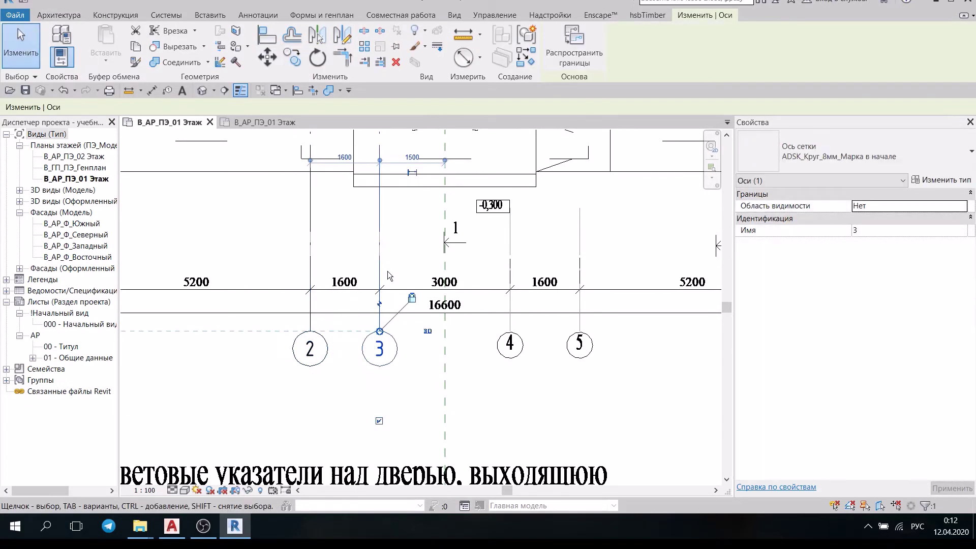
# Copy grid 3 with Multiple enabled onto the drawing's axis 4.
pyautogui.click(297, 58)
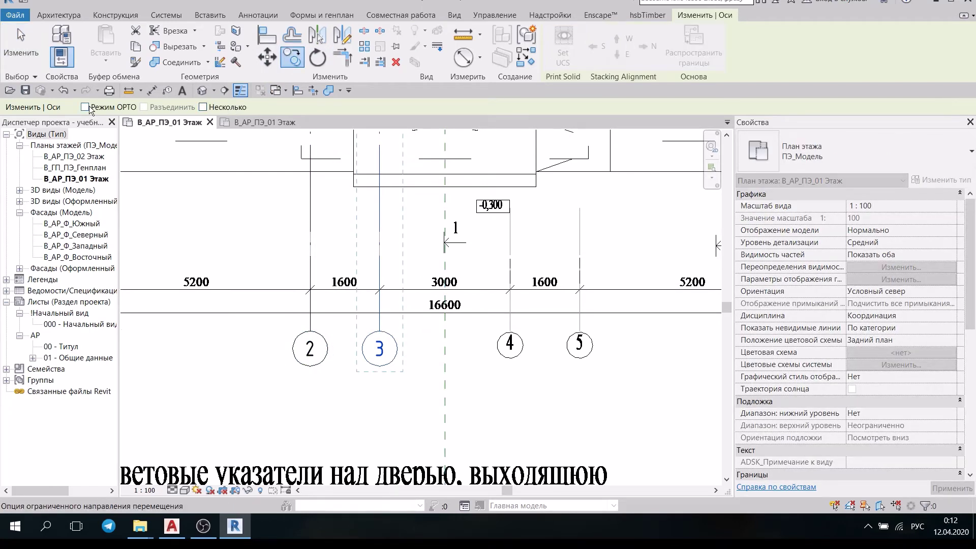
pyautogui.click(203, 107)
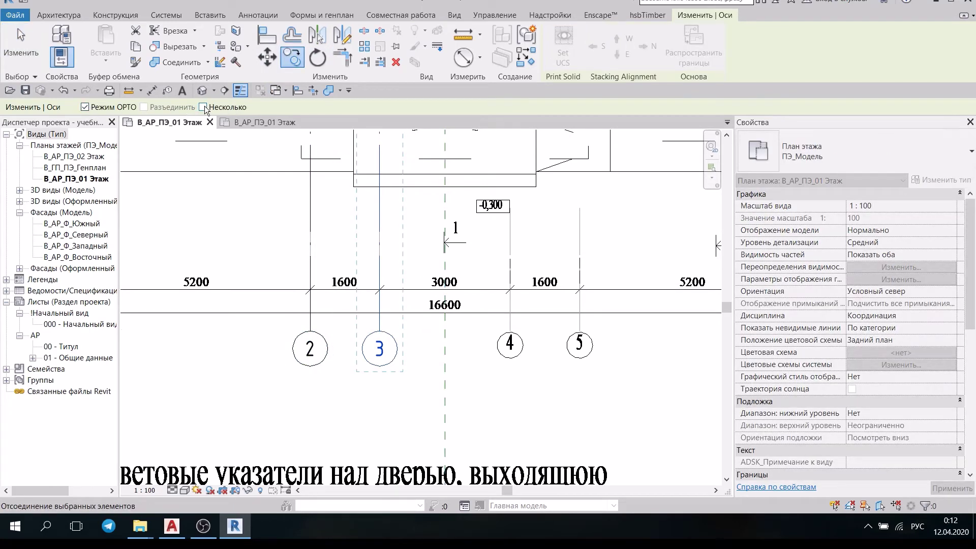
pyautogui.click(380, 275)
pyautogui.click(509, 281)
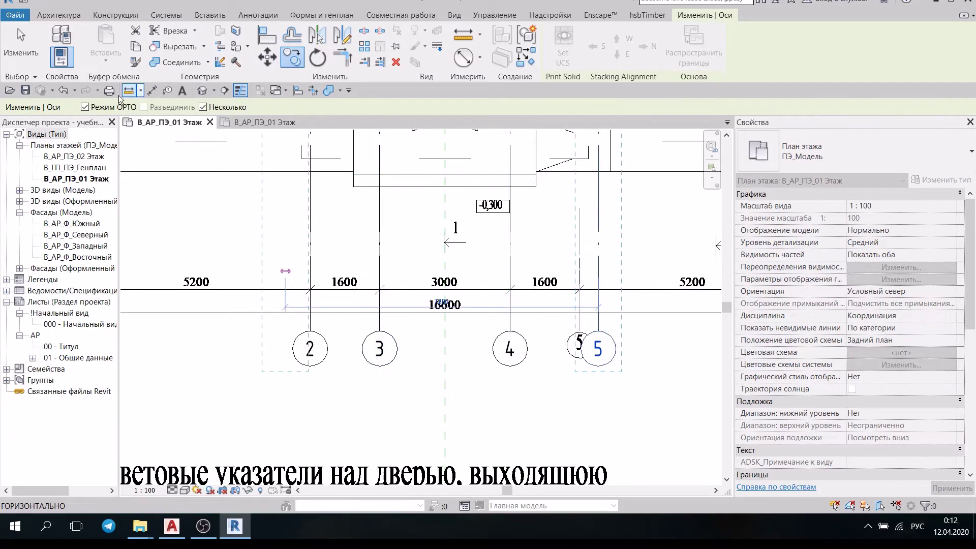
pyautogui.press('Escape')
pyautogui.press('Escape')
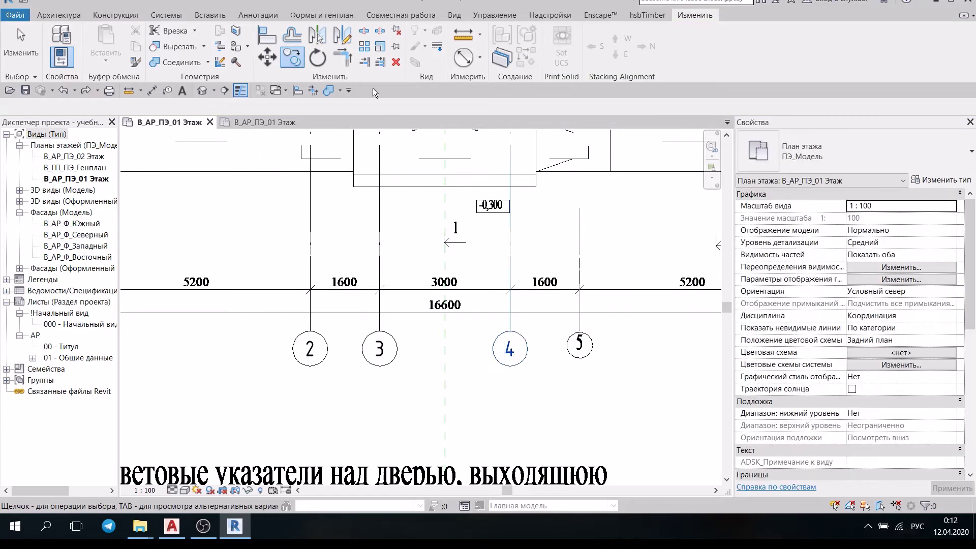
# Copy grid 4 onto the drawing's axis 5.
pyautogui.click(298, 60)
pyautogui.click(509, 283)
pyautogui.press('Return')
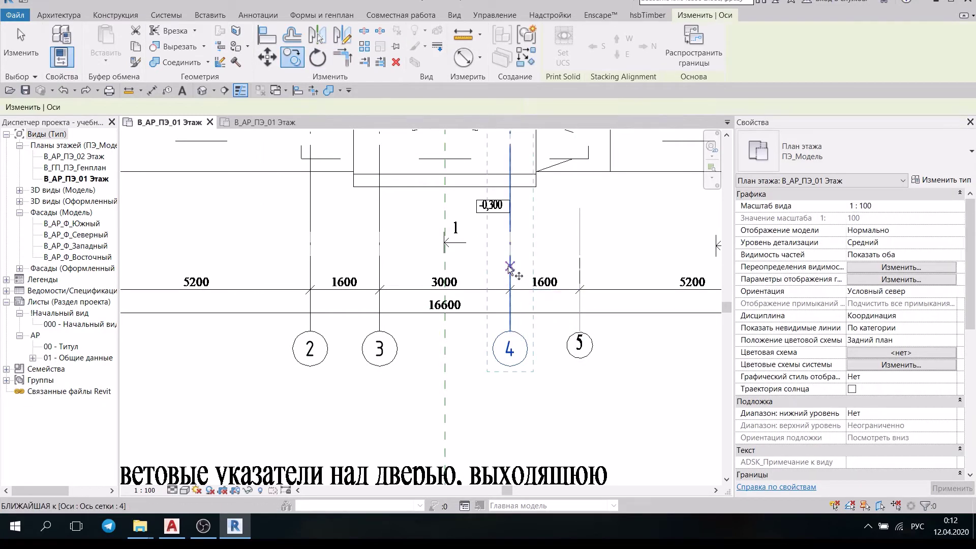
pyautogui.click(509, 272)
pyautogui.click(574, 247)
# Place another copy on the drawing's axis 6 and end copying.
pyautogui.scroll(-2, 564, 254)
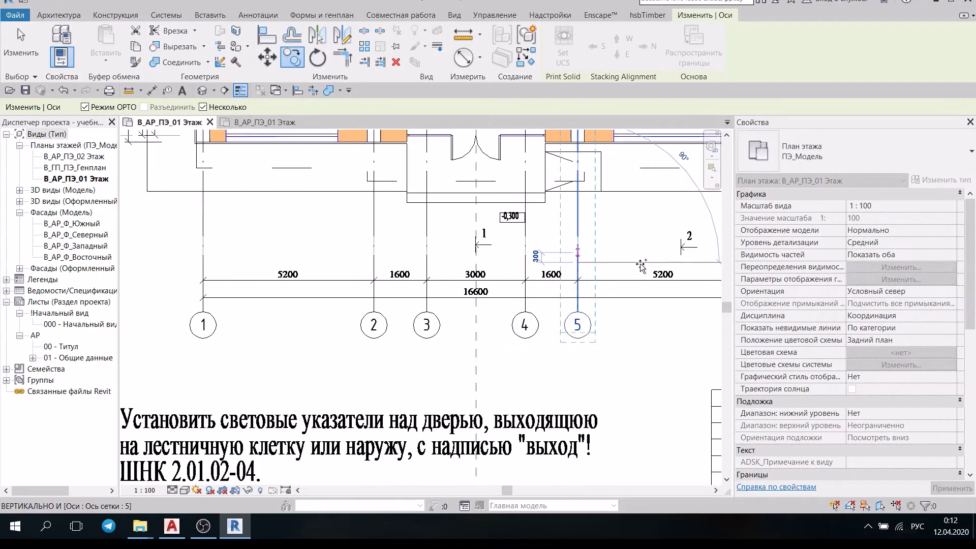
pyautogui.scroll(-1, 491, 297)
pyautogui.scroll(-1, 491, 298)
pyautogui.moveTo(491, 298); pyautogui.dragTo(427, 279, button='middle')
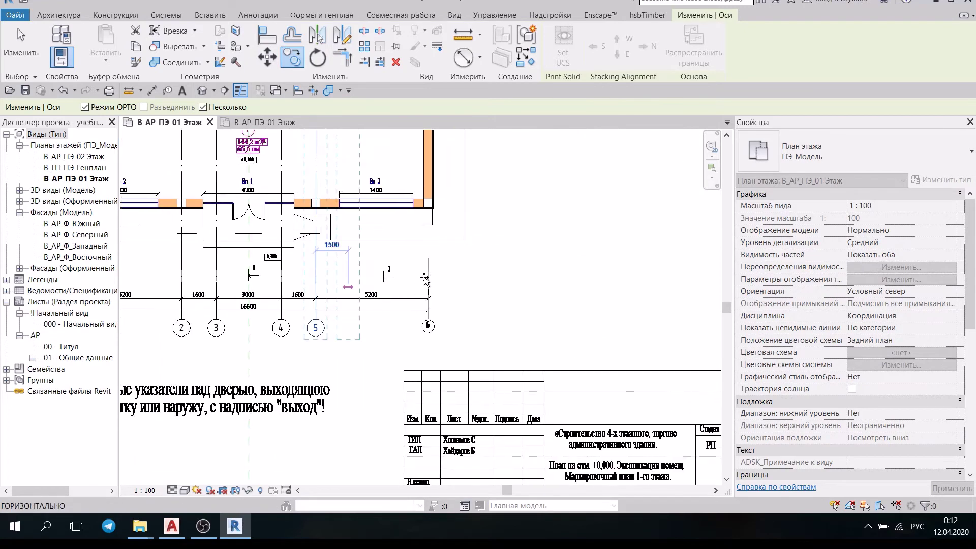
pyautogui.click(430, 281)
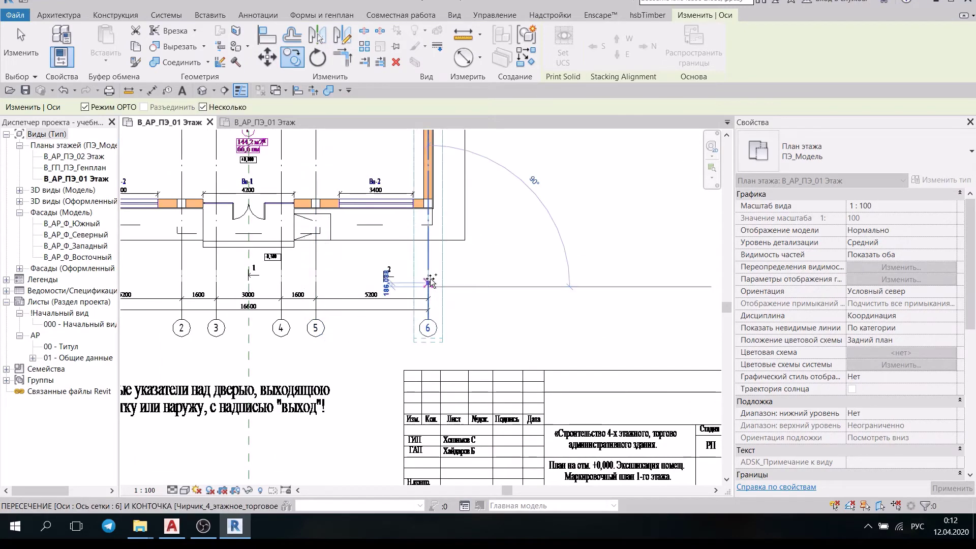
pyautogui.click(31, 43)
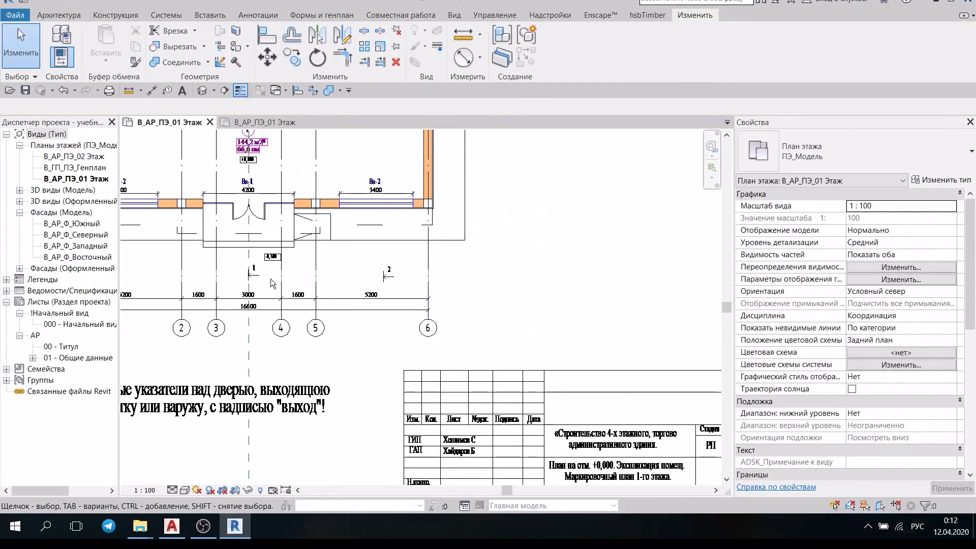
pyautogui.scroll(-3, 273, 284)
pyautogui.scroll(-2, 273, 284)
# Draw a horizontal grid, auto-numbered 7, along the front wall past the right wall.
pyautogui.click(59, 17)
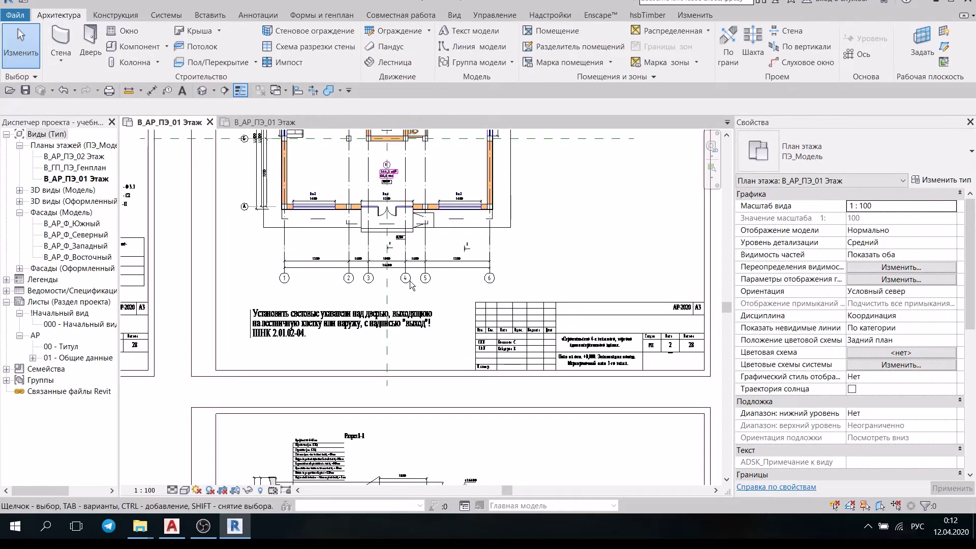
pyautogui.click(853, 59)
pyautogui.scroll(1, 249, 209)
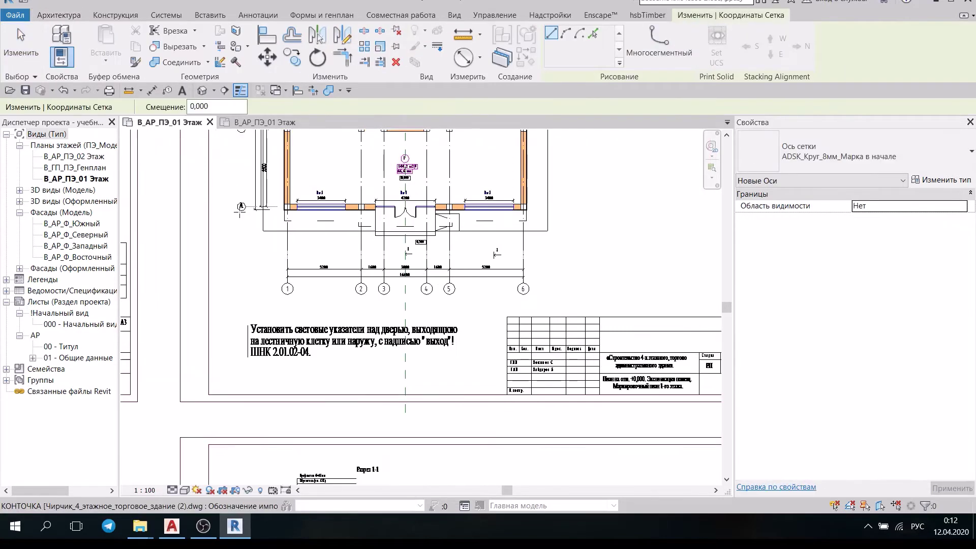
pyautogui.scroll(1, 254, 210)
pyautogui.scroll(4, 254, 210)
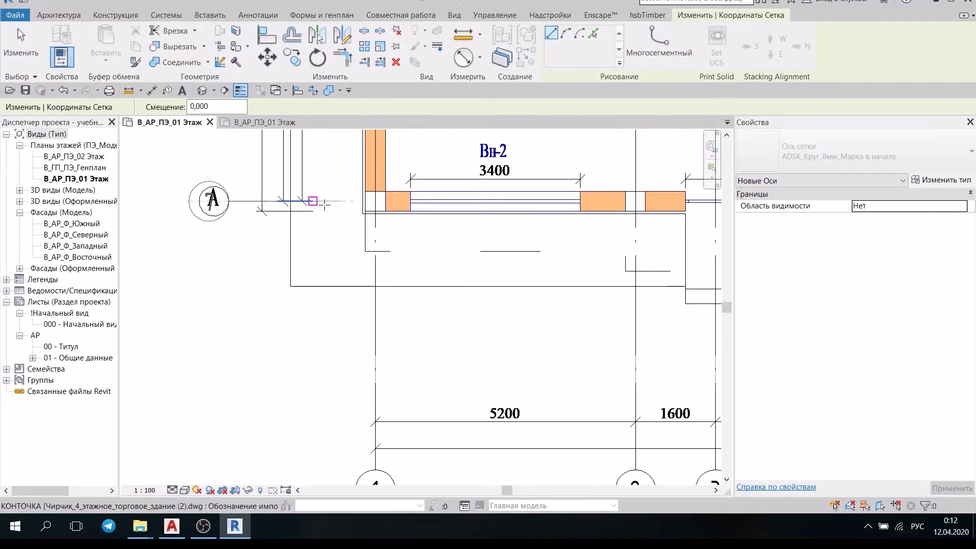
pyautogui.scroll(-1, 325, 203)
pyautogui.scroll(-3, 325, 203)
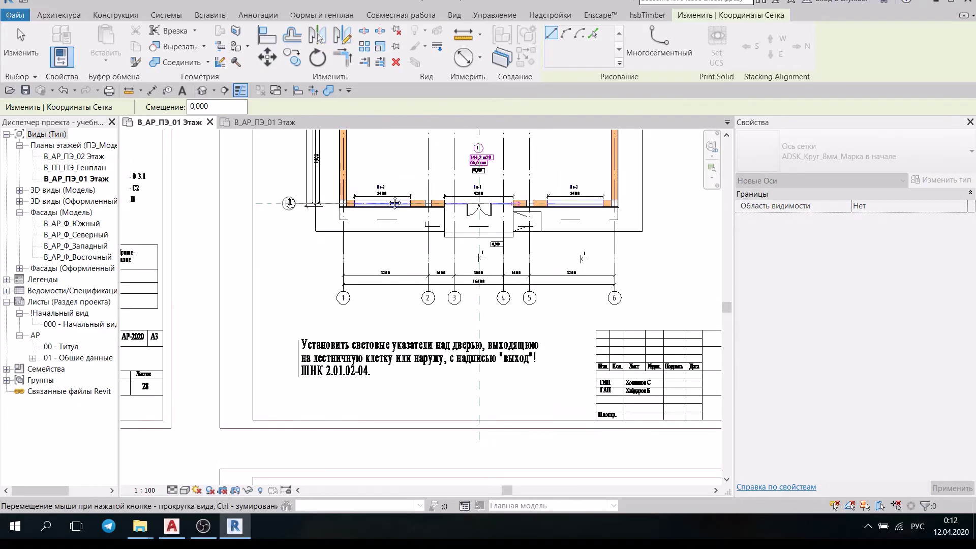
pyautogui.moveTo(394, 204); pyautogui.dragTo(258, 197, button='middle')
pyautogui.click(535, 196)
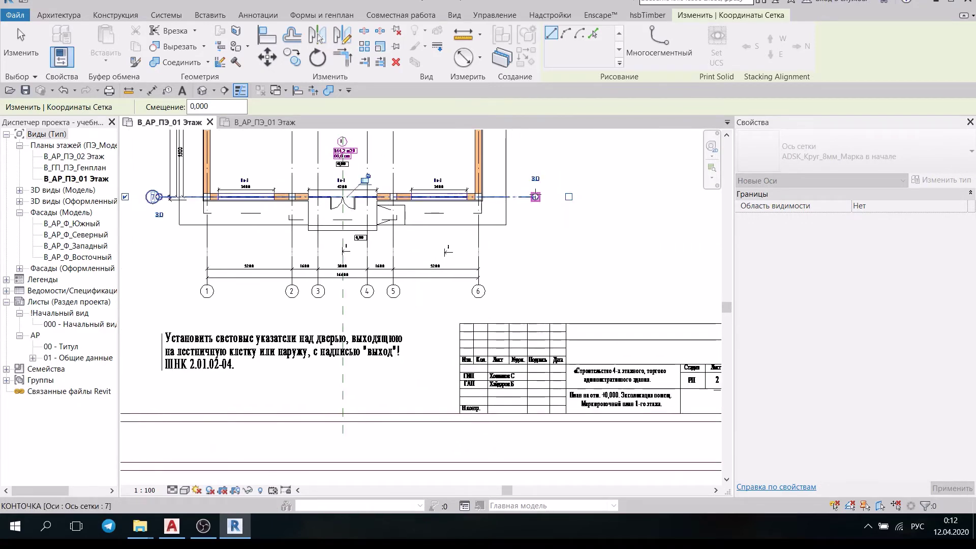
pyautogui.press('Escape')
pyautogui.press('Escape')
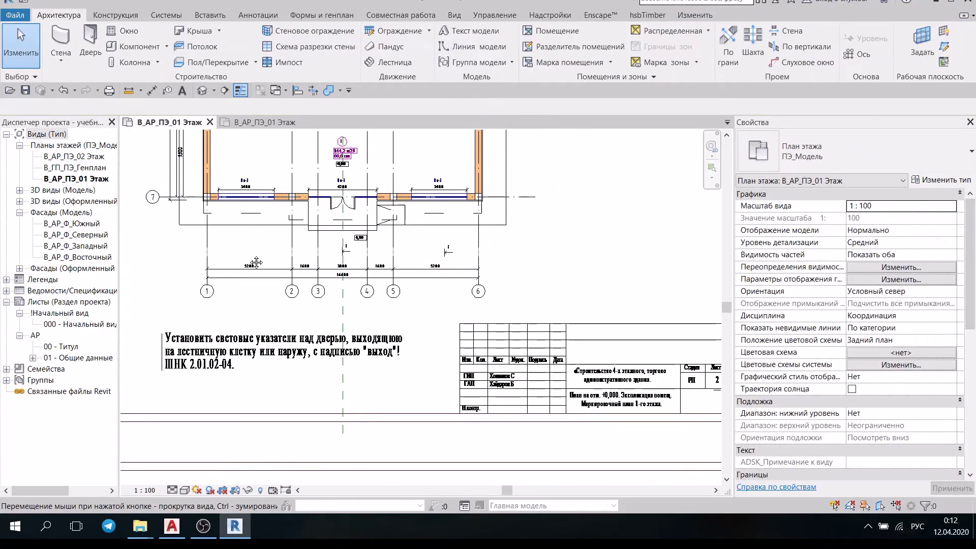
pyautogui.moveTo(174, 243); pyautogui.dragTo(279, 255, button='middle')
pyautogui.scroll(1, 279, 254)
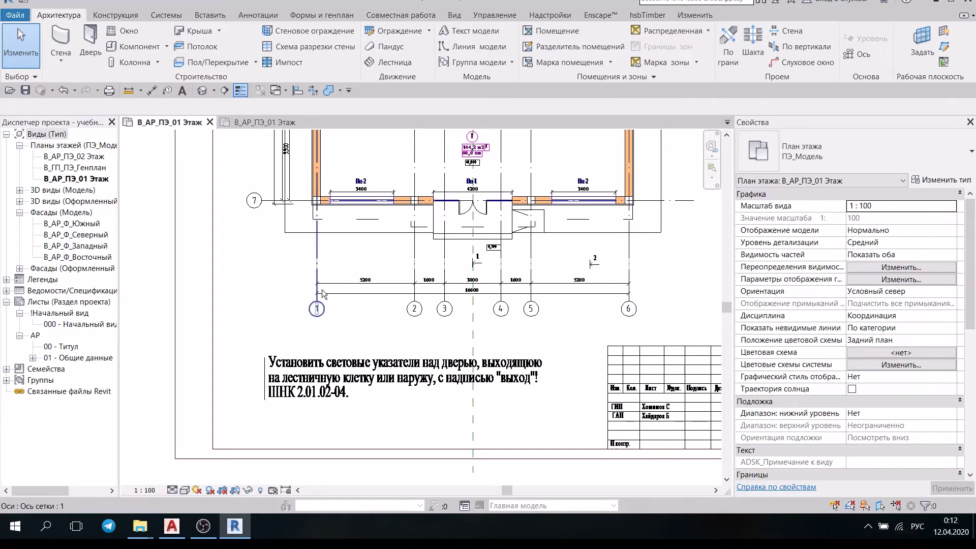
pyautogui.scroll(3, 251, 203)
pyautogui.scroll(5, 251, 203)
# Relabel front-wall grid 7 as A.
pyautogui.click(261, 198)
pyautogui.write('A')
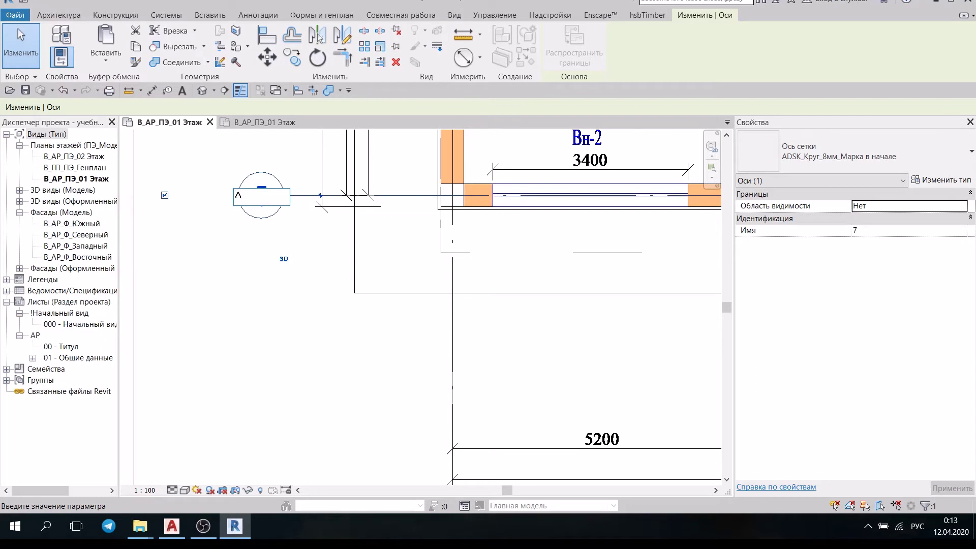
pyautogui.press('Return')
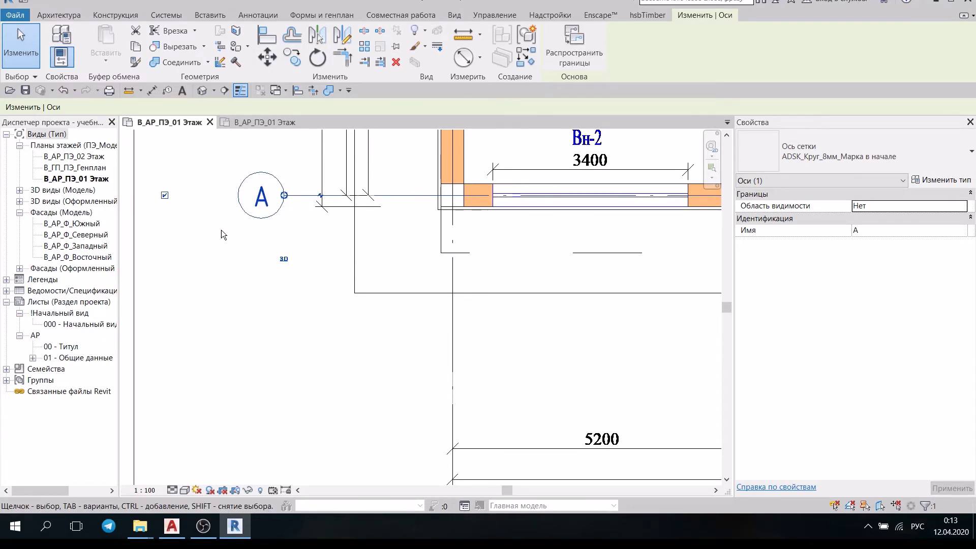
pyautogui.scroll(-3, 231, 249)
pyautogui.moveTo(241, 270); pyautogui.dragTo(235, 421, button='middle')
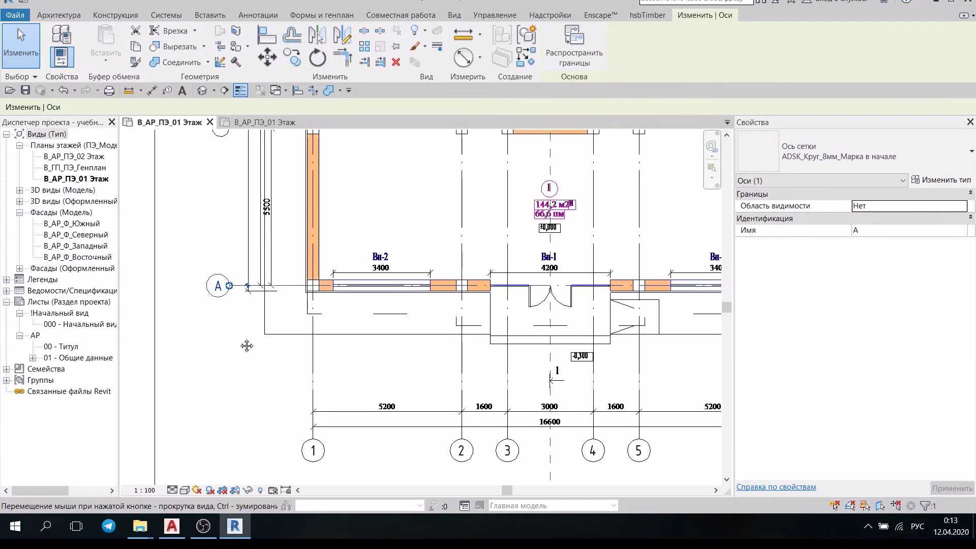
# Start a multiple copy of grid A, then cancel without placing any grid.
pyautogui.click(267, 57)
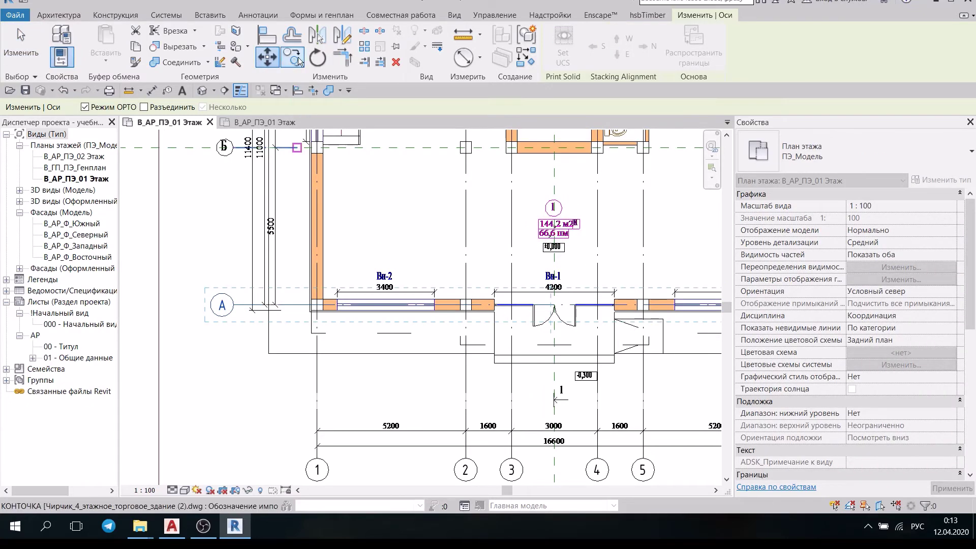
pyautogui.click(299, 60)
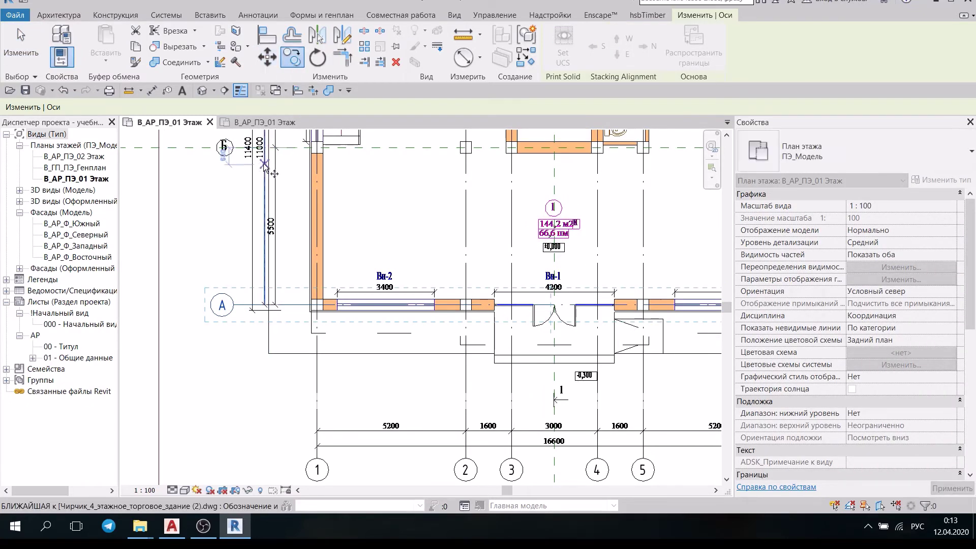
pyautogui.click(283, 302)
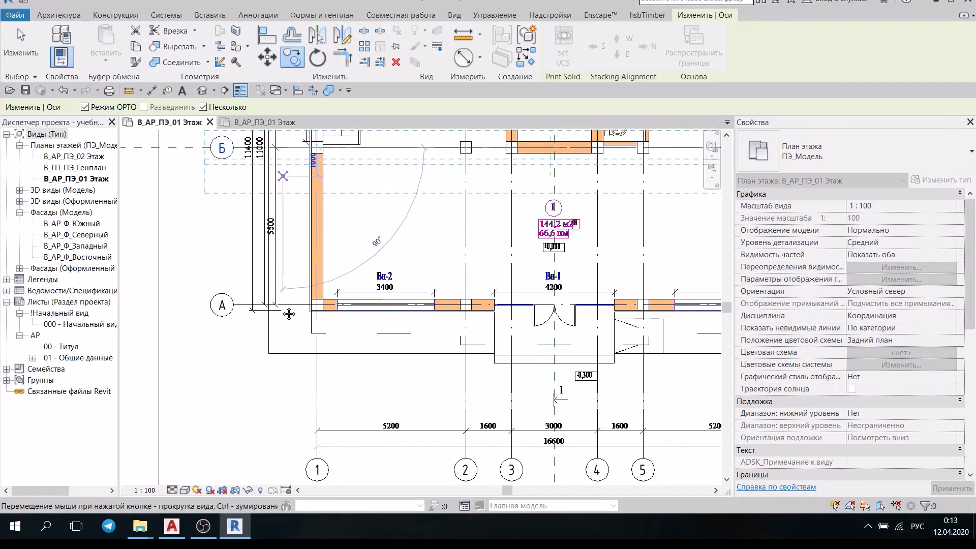
pyautogui.keyDown('ctrl'); pyautogui.scroll(4, 289, 314); pyautogui.keyUp('ctrl')
pyautogui.keyDown('ctrl'); pyautogui.scroll(1, 287, 356); pyautogui.keyUp('ctrl')
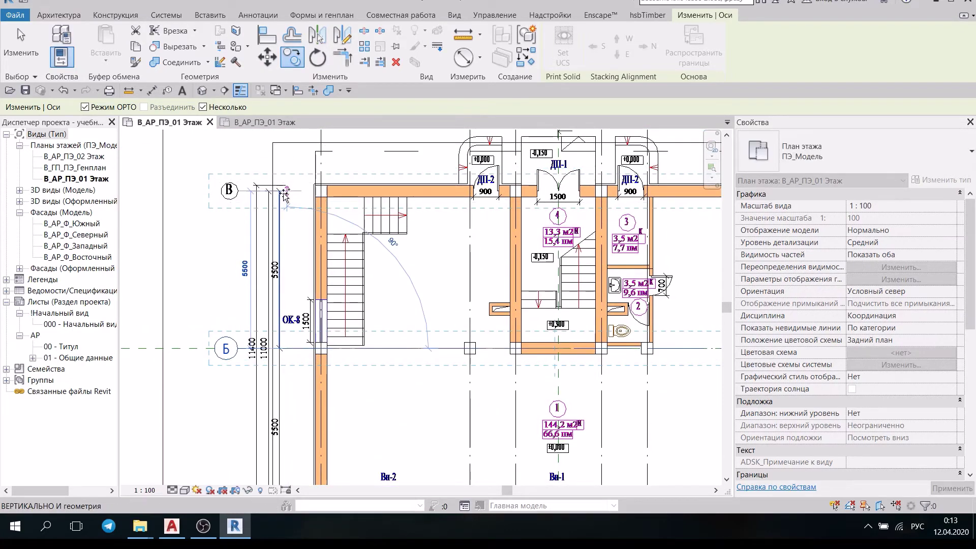
pyautogui.scroll(2, 285, 194)
pyautogui.scroll(2, 282, 192)
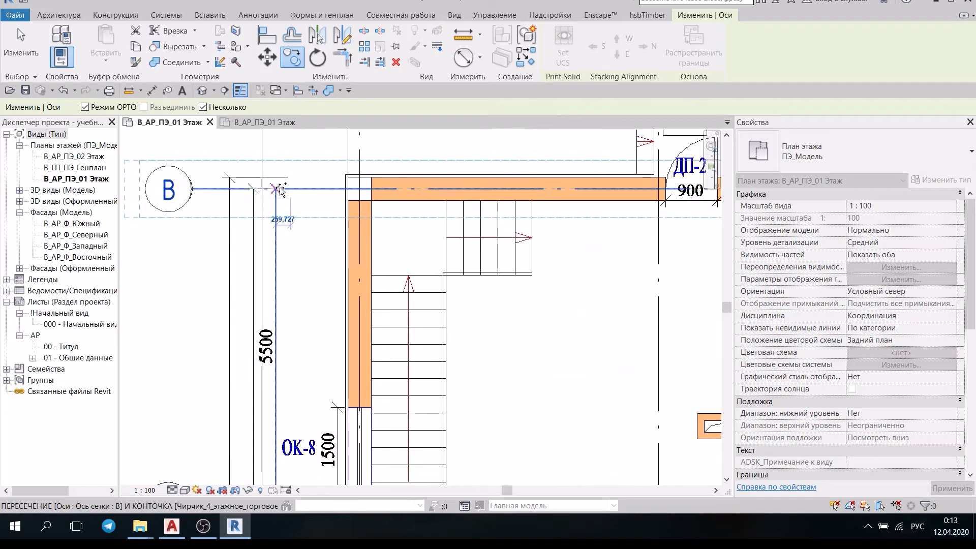
pyautogui.press('Escape')
pyautogui.press('Escape')
pyautogui.scroll(-3, 331, 201)
# Change grid 3's bubble label to 2a so vertical axes read 1, 2, 2a, 4, 5, 6.
pyautogui.scroll(-1, 328, 206)
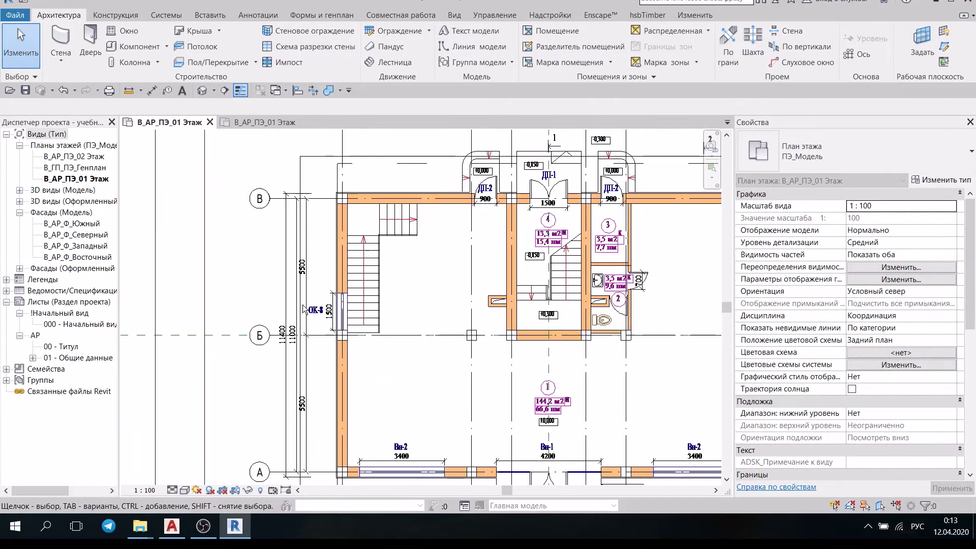
pyautogui.scroll(-1, 300, 284)
pyautogui.scroll(-1, 284, 204)
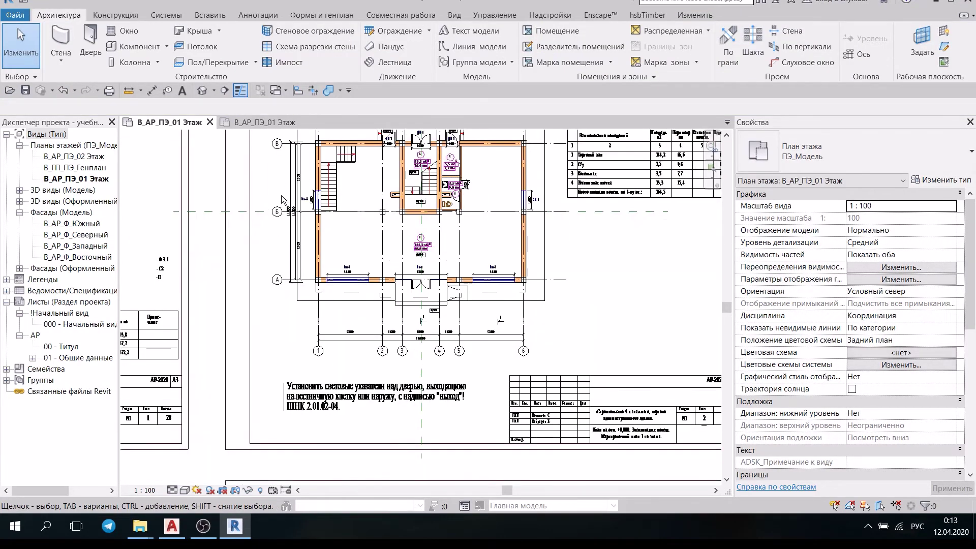
pyautogui.scroll(-1, 282, 200)
pyautogui.scroll(1, 233, 213)
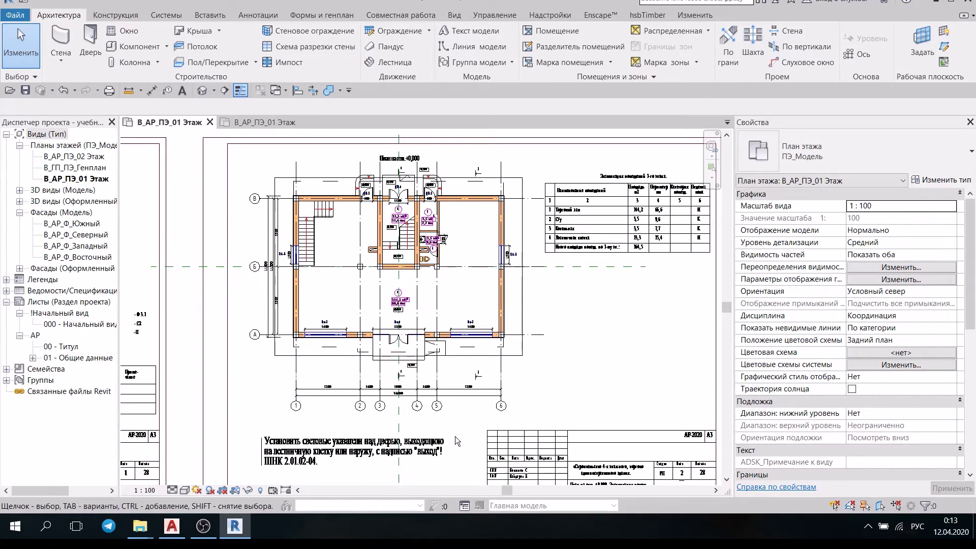
pyautogui.scroll(1, 425, 423)
pyautogui.scroll(1, 426, 422)
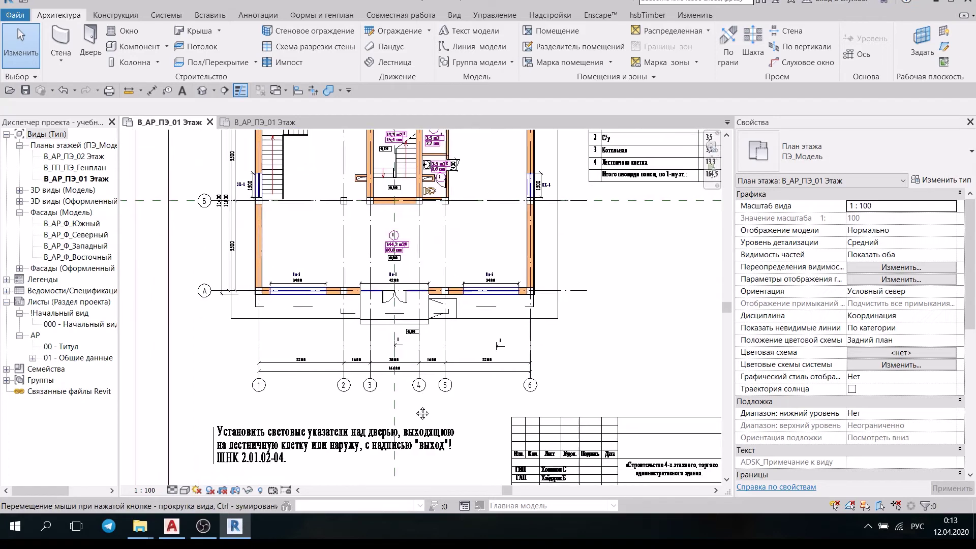
pyautogui.moveTo(415, 420); pyautogui.dragTo(413, 406, button='middle')
pyautogui.scroll(3, 412, 405)
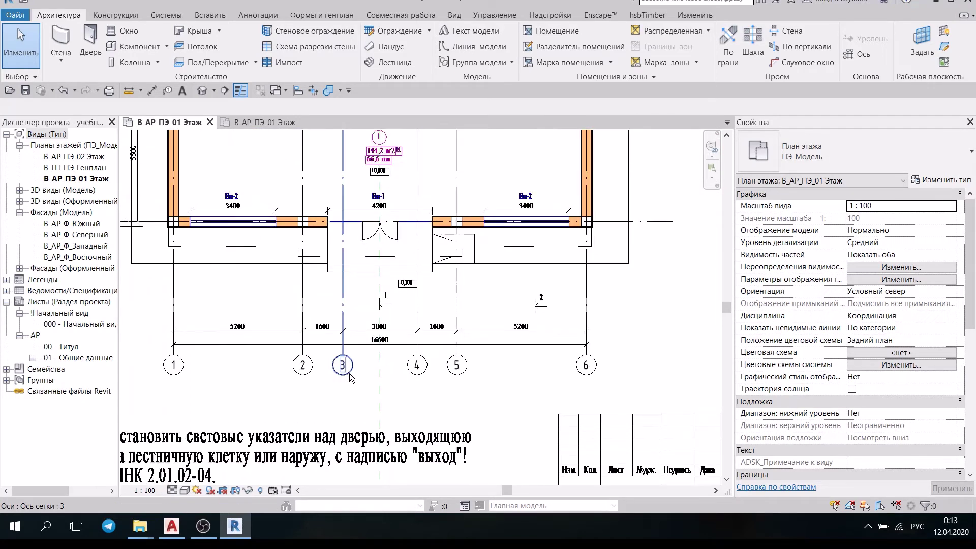
pyautogui.click(343, 366)
pyautogui.write('2a')
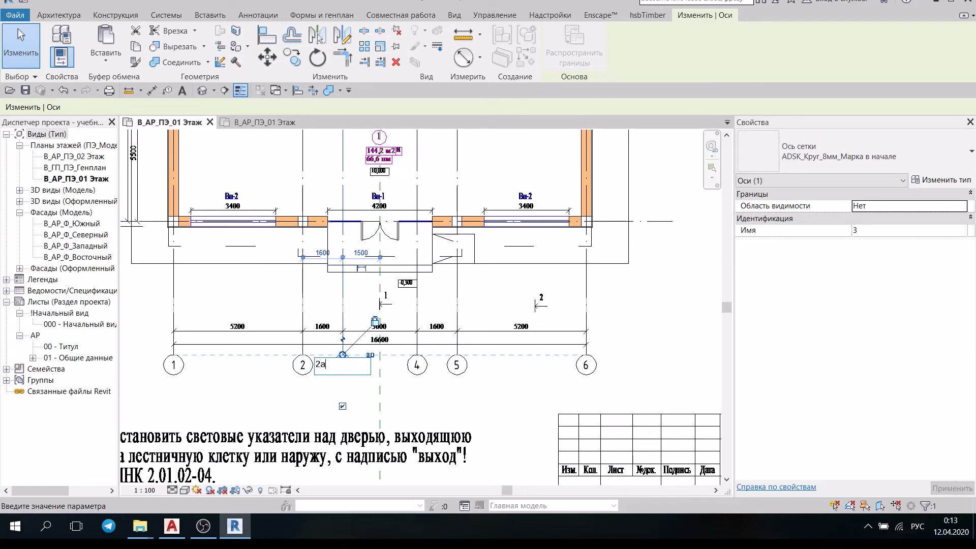
pyautogui.press('Return')
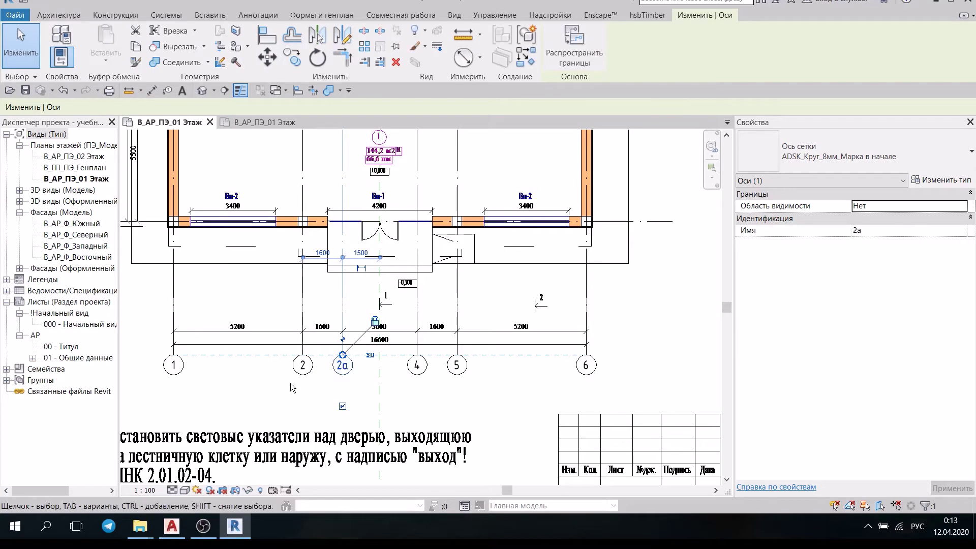
pyautogui.click(291, 385)
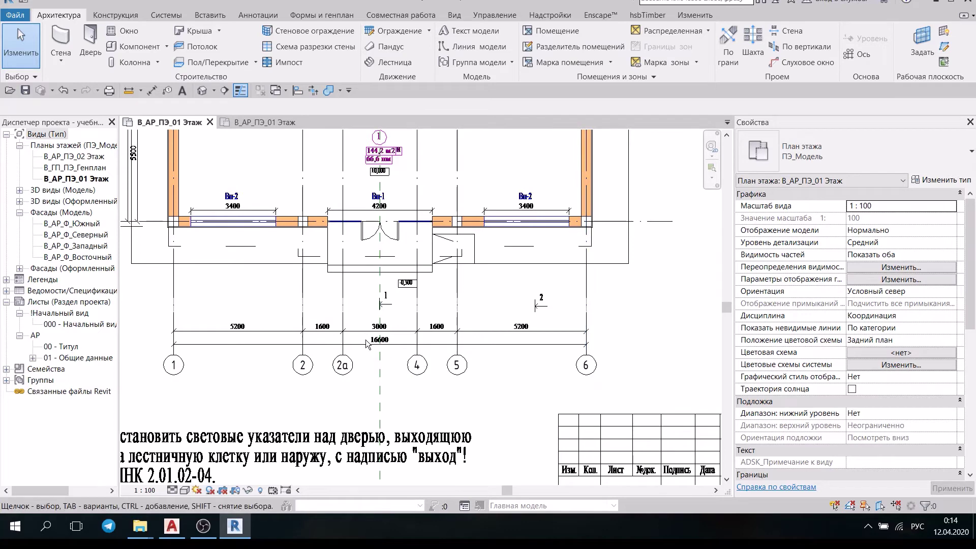
# Renumber grid 2a back to 3.
pyautogui.moveTo(182, 252); pyautogui.dragTo(320, 250, button='middle')
pyautogui.moveTo(497, 386); pyautogui.dragTo(457, 379, button='middle')
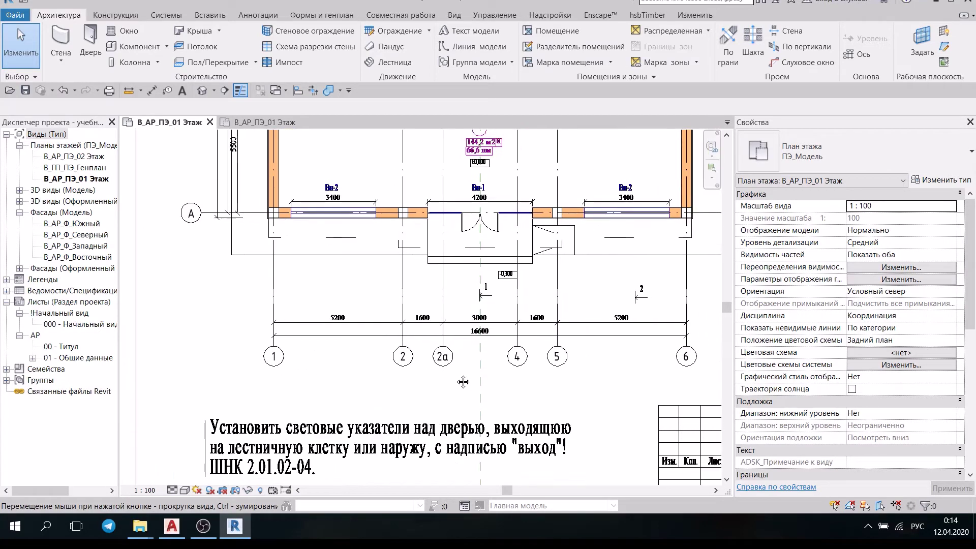
pyautogui.scroll(1, 460, 366)
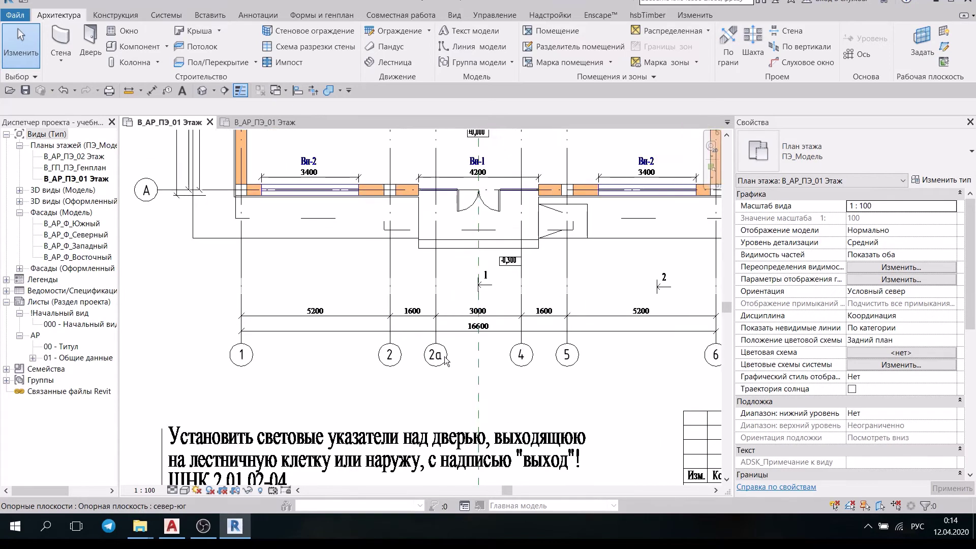
pyautogui.scroll(2, 445, 361)
pyautogui.doubleClick(425, 351)
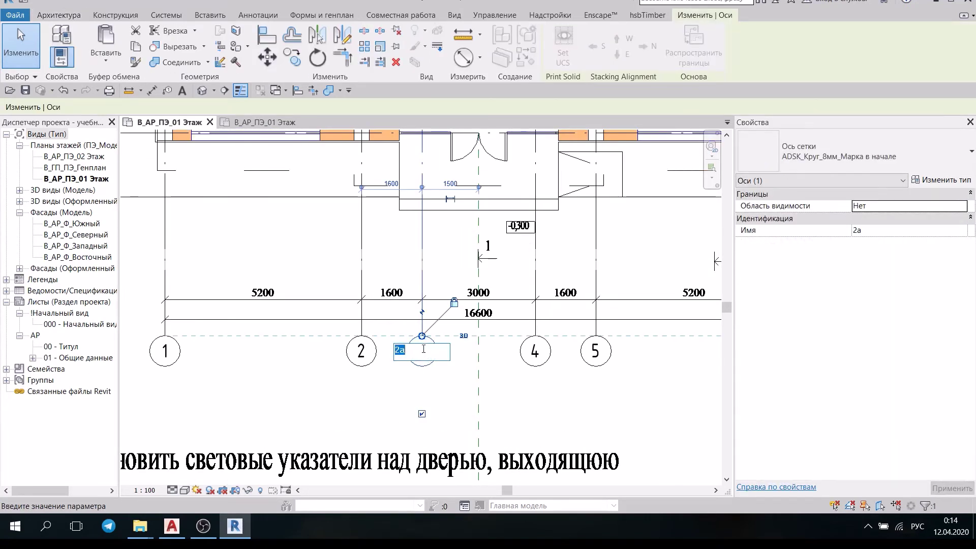
pyautogui.write('3')
pyautogui.press('Return')
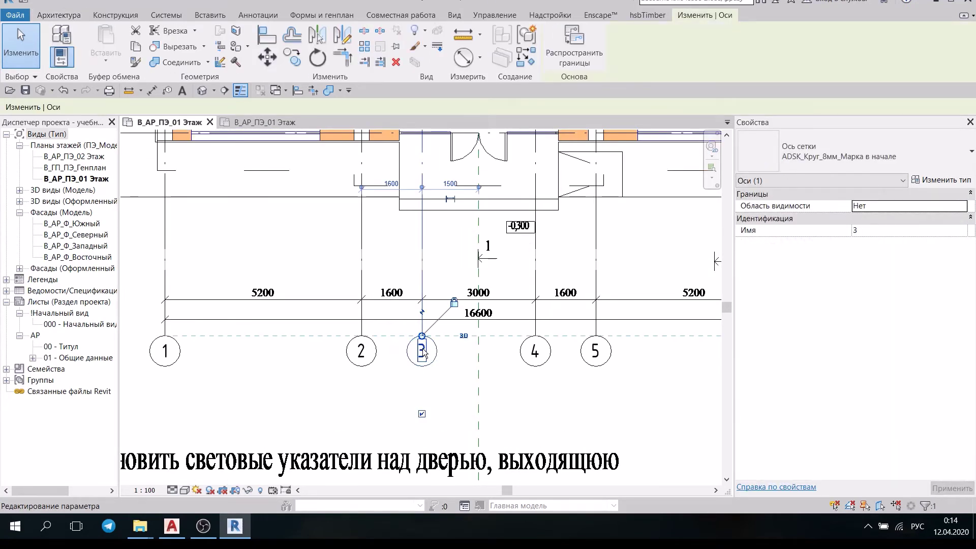
pyautogui.click(263, 379)
# Temporarily hide the imported DWG plan in this view, leaving only the grid axes.
pyautogui.scroll(-3, 273, 371)
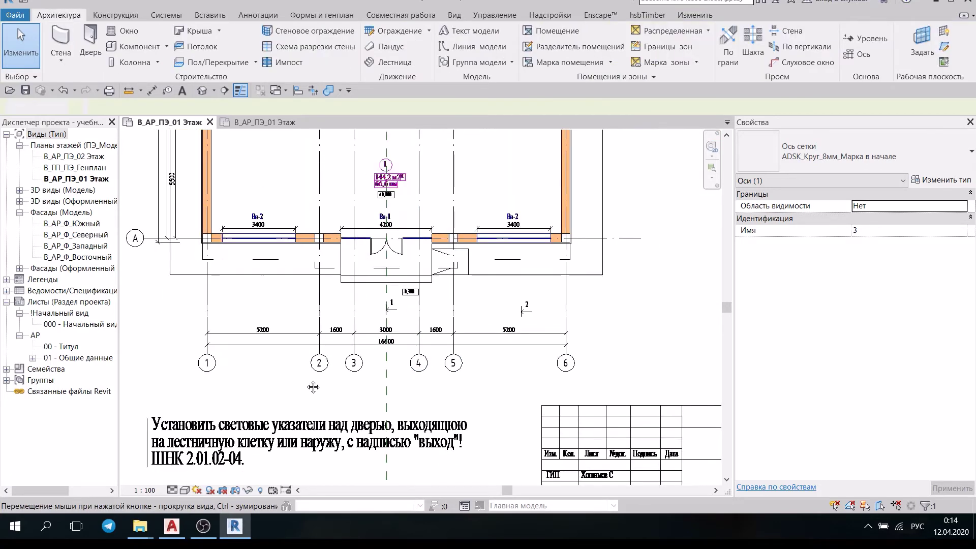
pyautogui.moveTo(288, 379); pyautogui.dragTo(333, 390, button='middle')
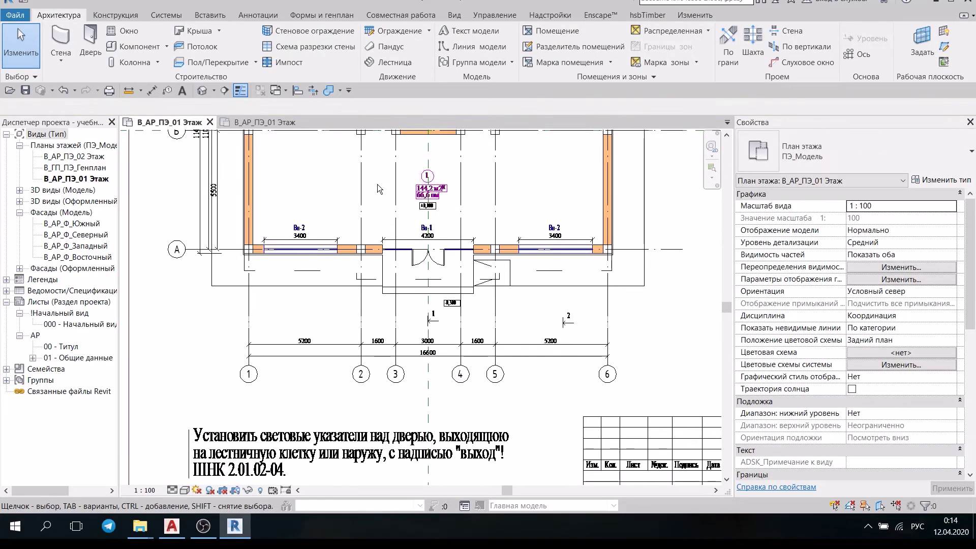
pyautogui.moveTo(368, 268); pyautogui.dragTo(354, 420, button='middle')
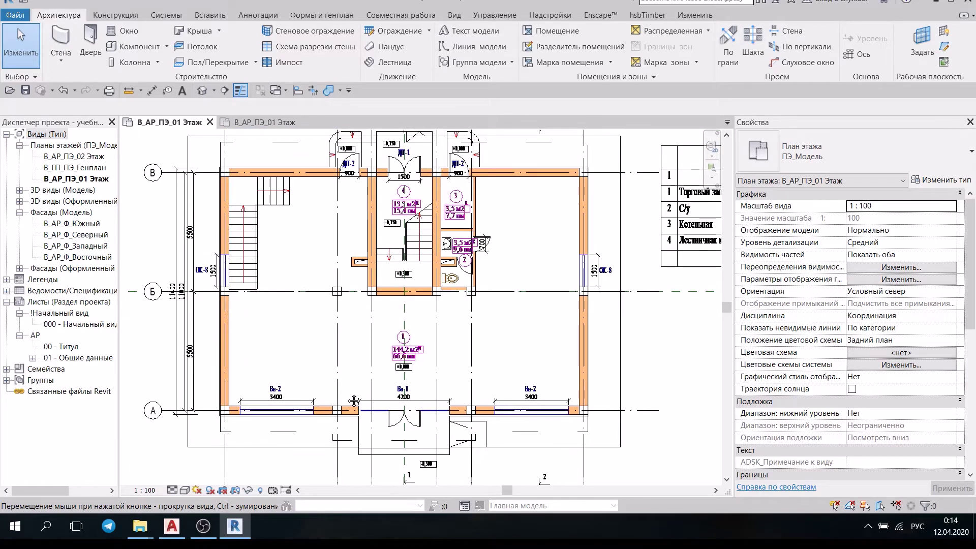
pyautogui.click(338, 359)
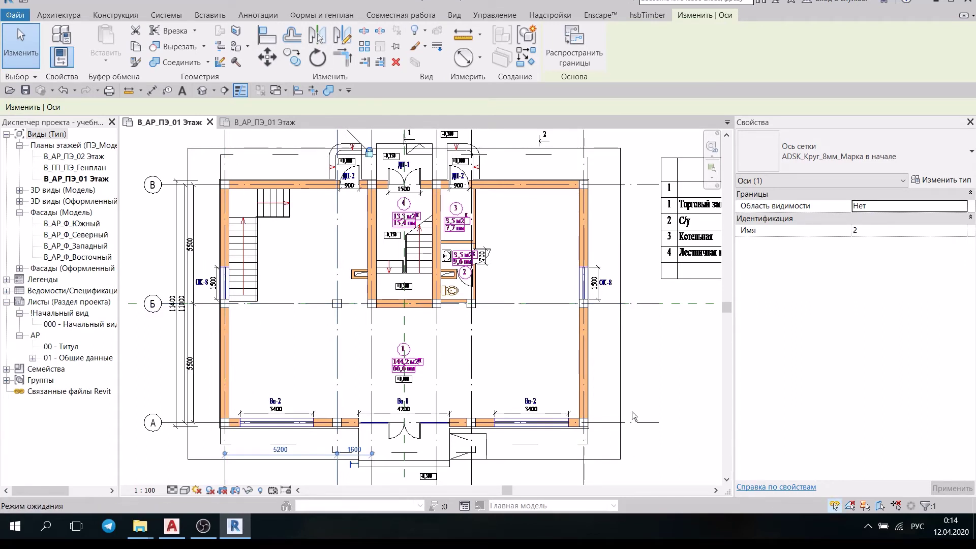
pyautogui.click(575, 379)
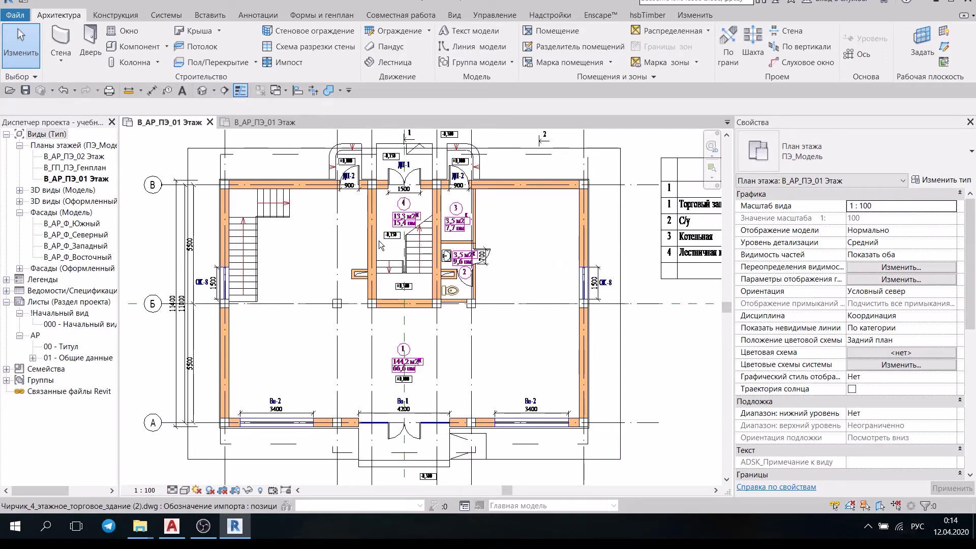
pyautogui.click(392, 266)
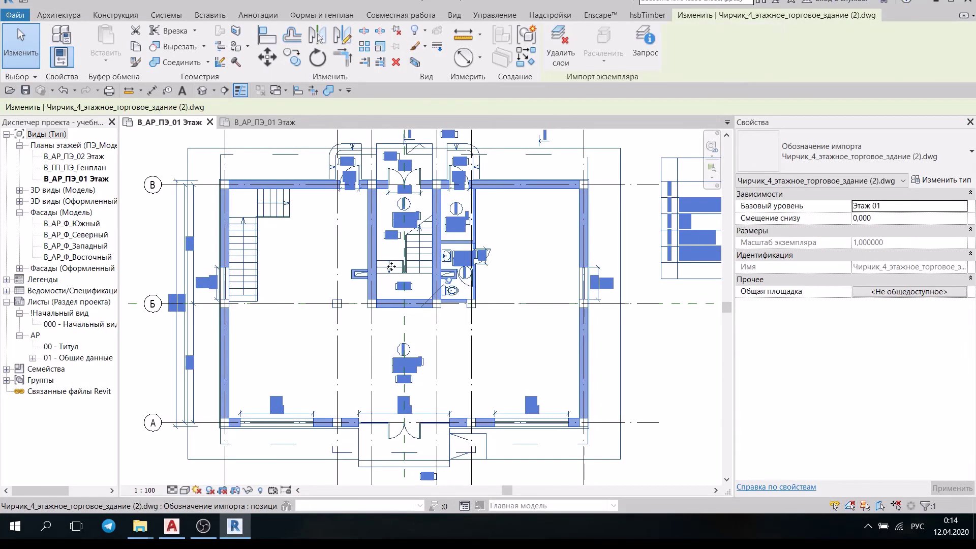
pyautogui.click(248, 491)
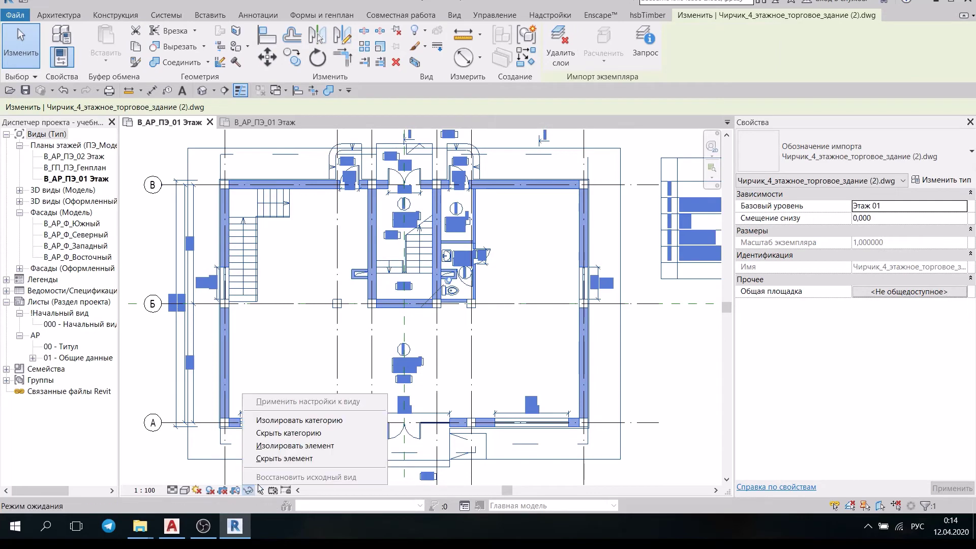
pyautogui.click(273, 462)
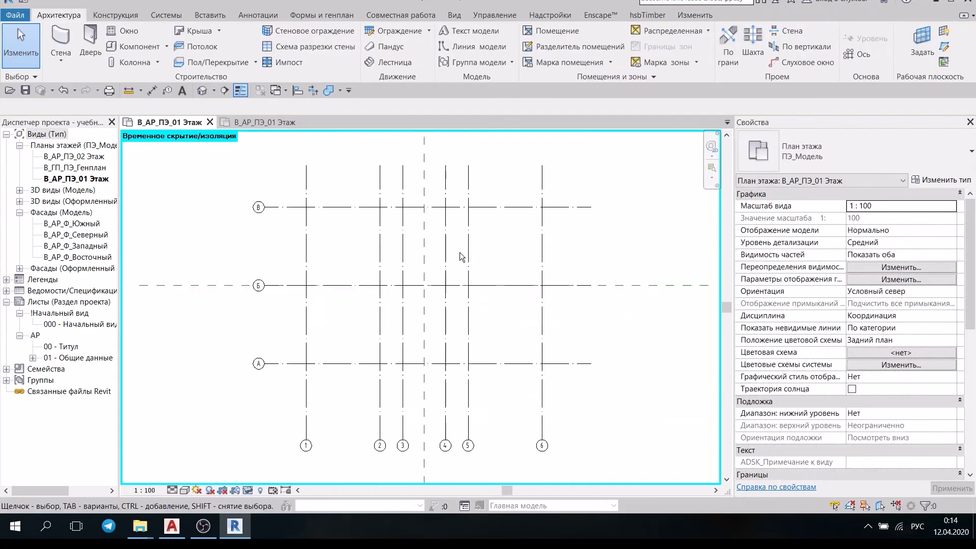
# Set the grid type's Центральный сегмент to Нет so axes show only end segments.
pyautogui.moveTo(506, 254); pyautogui.dragTo(460, 246, button='middle')
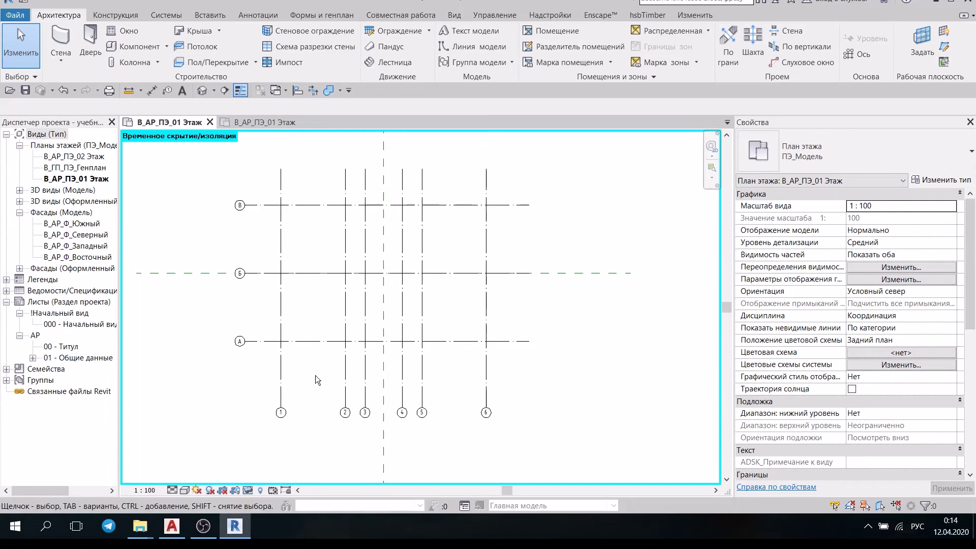
pyautogui.click(280, 375)
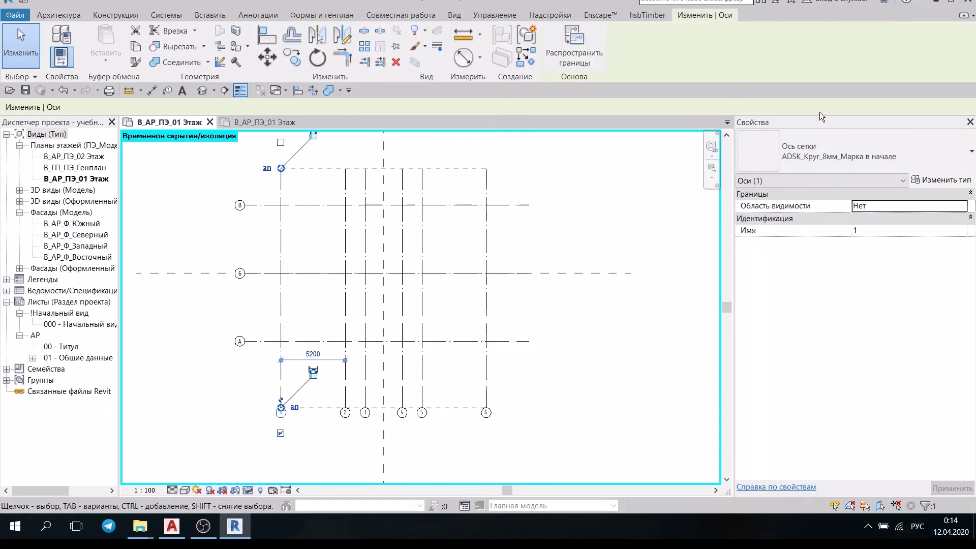
pyautogui.click(925, 179)
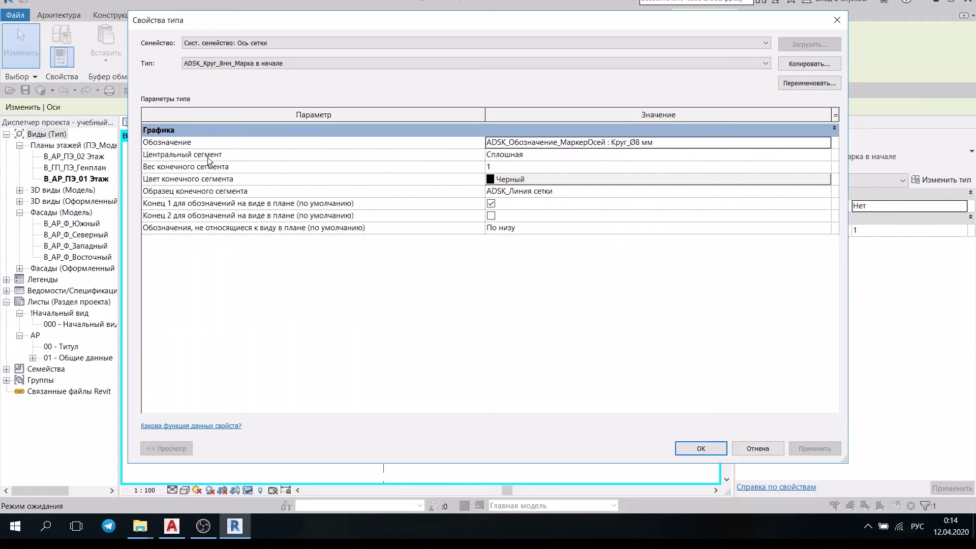
pyautogui.click(825, 155)
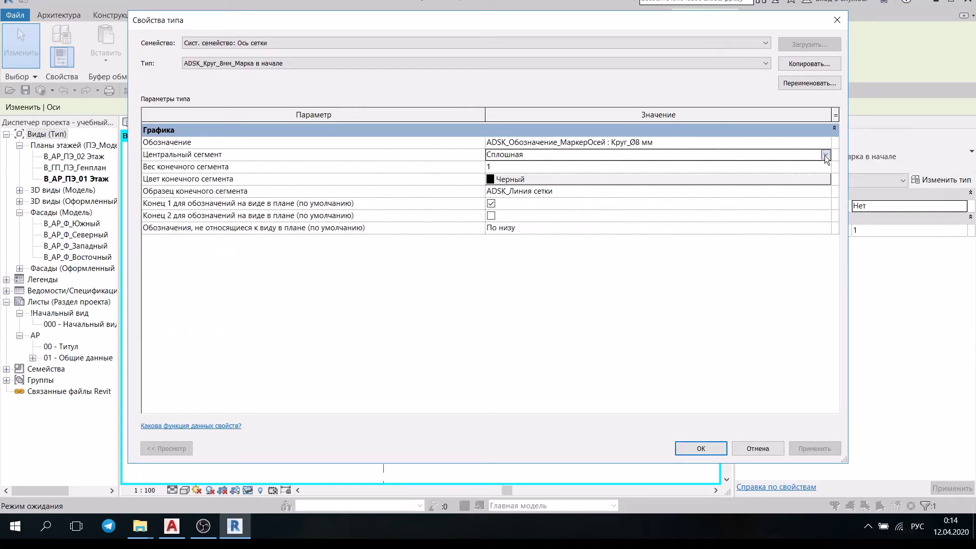
pyautogui.click(508, 177)
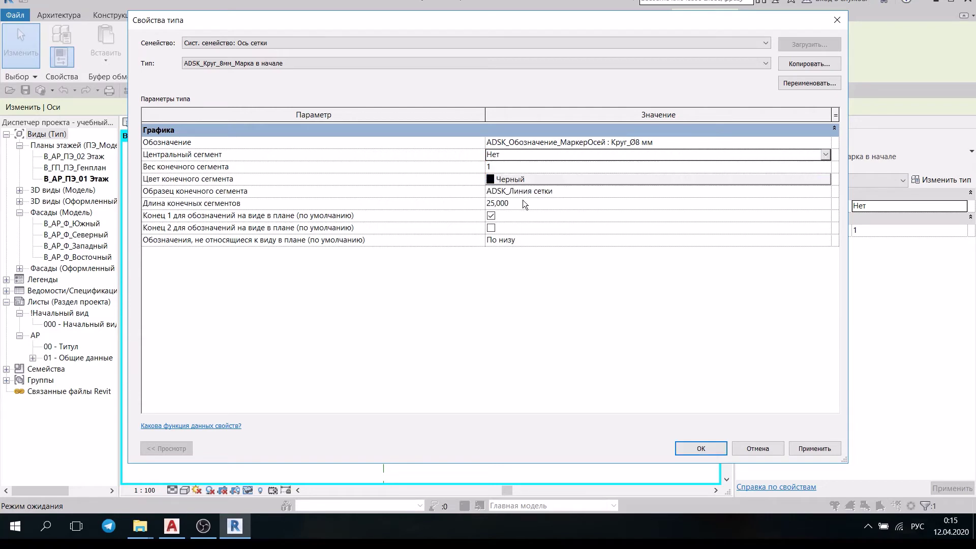
pyautogui.click(699, 449)
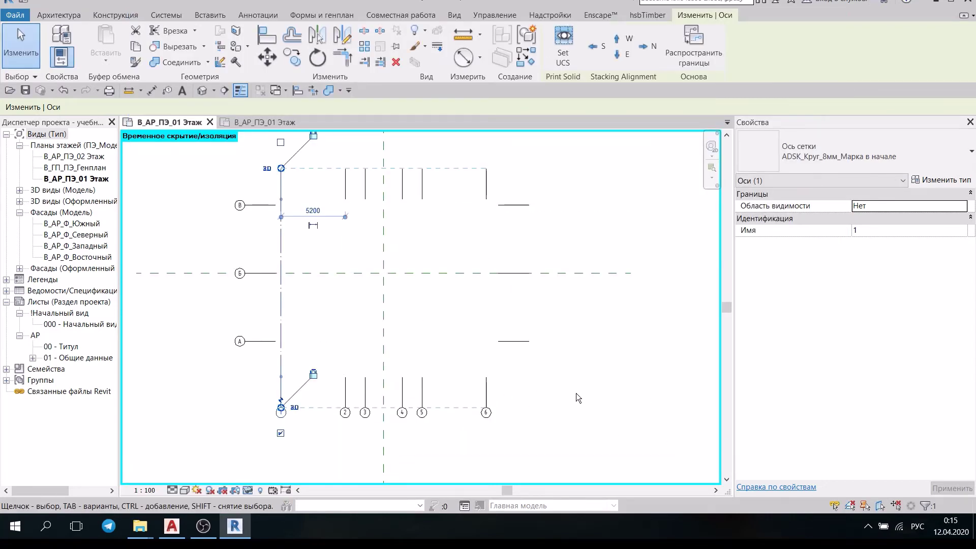
pyautogui.click(301, 232)
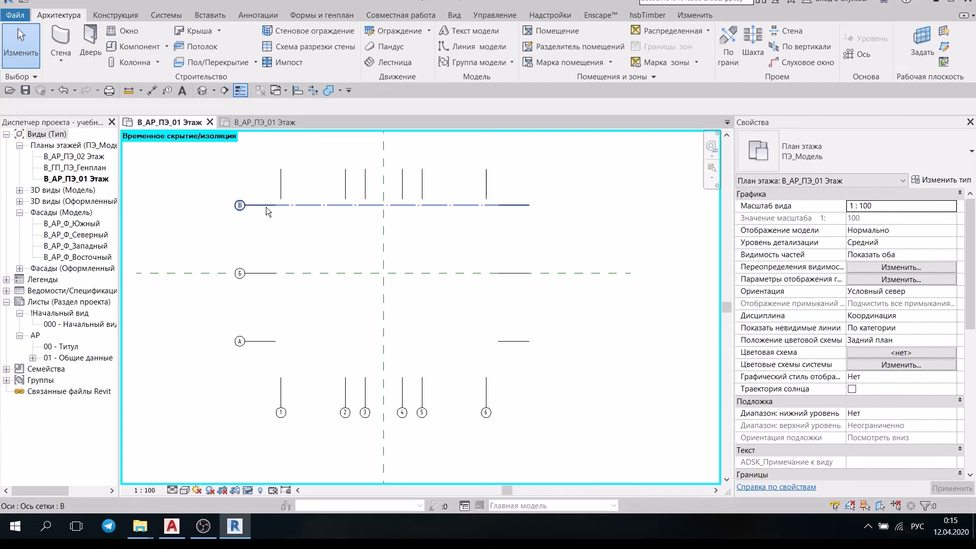
# Change the grid type's Длина конечных сегментов from 25 to 20.
pyautogui.scroll(2, 280, 198)
pyautogui.click(279, 173)
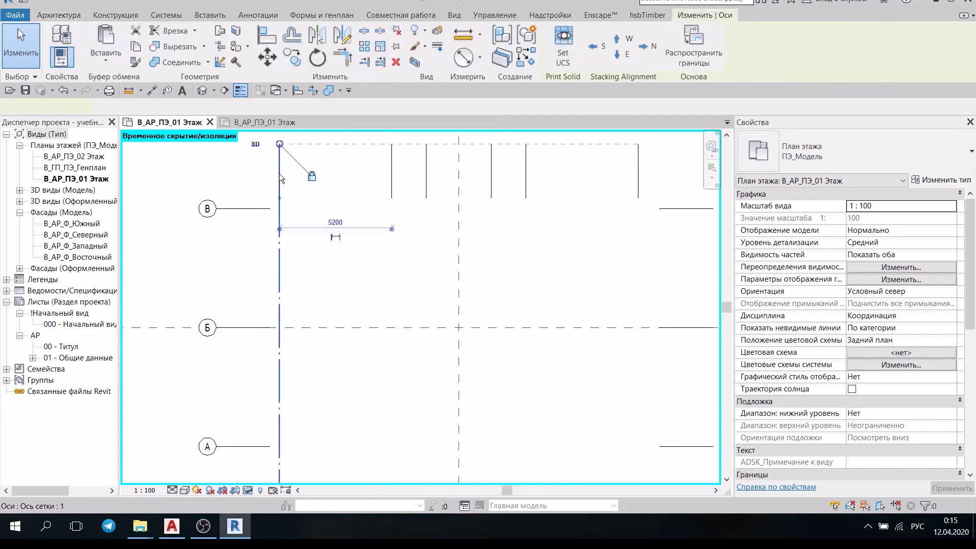
pyautogui.click(941, 182)
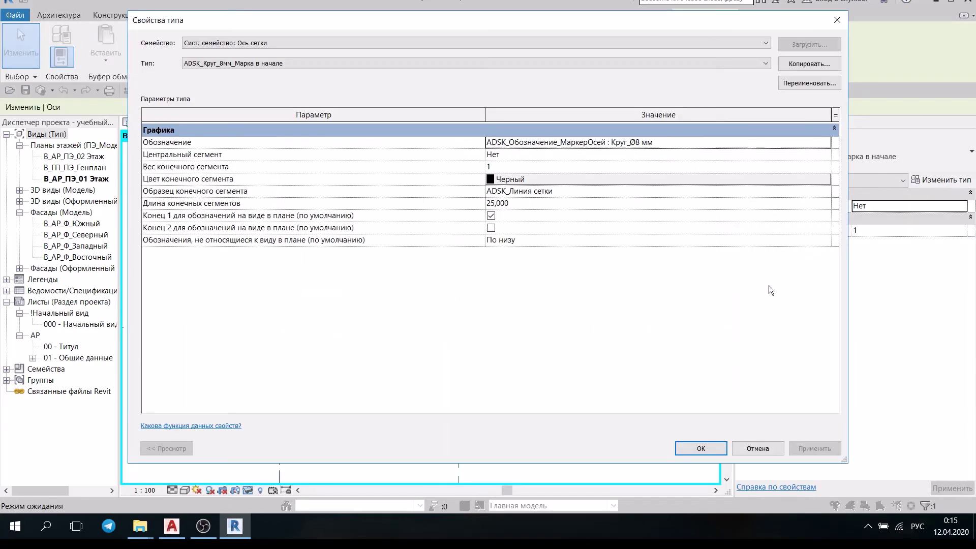
pyautogui.moveTo(190, 204)
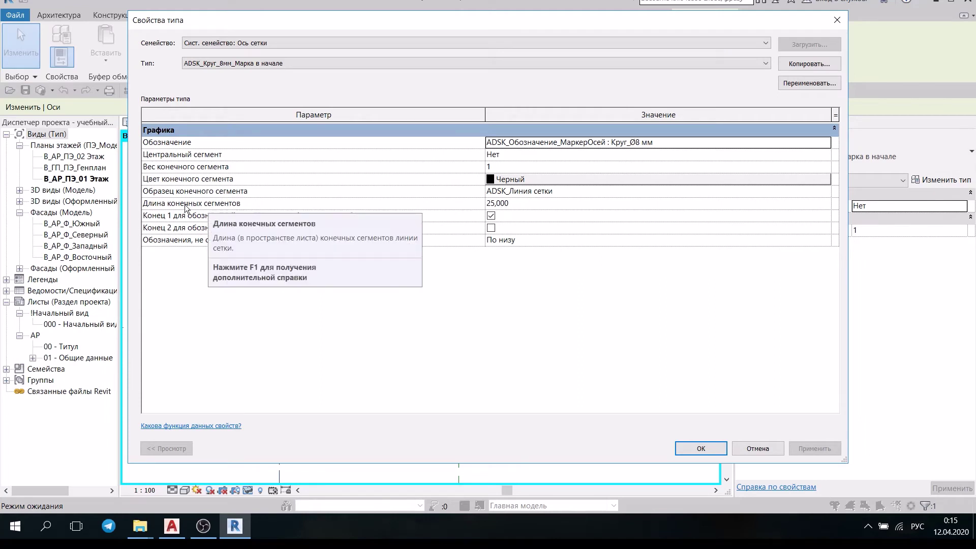
pyautogui.click(524, 202)
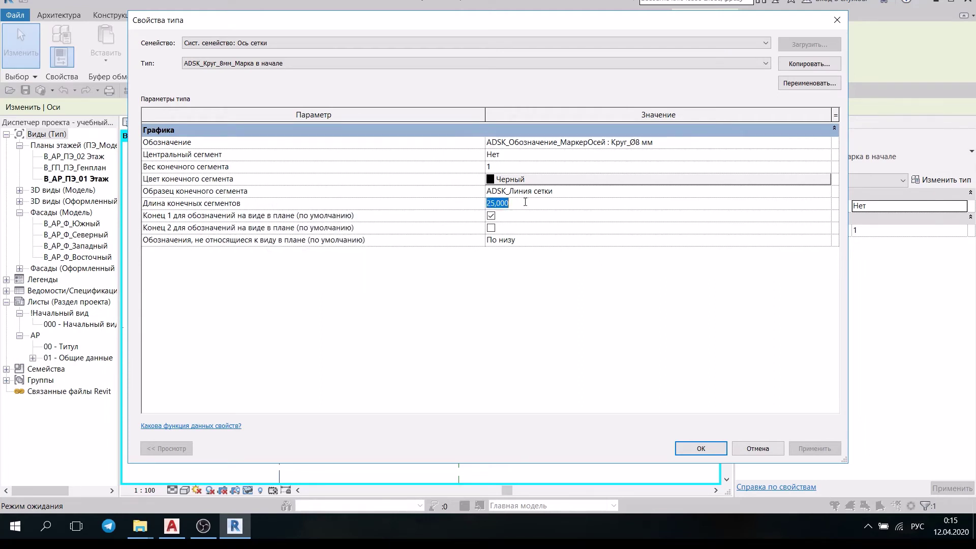
pyautogui.write('20')
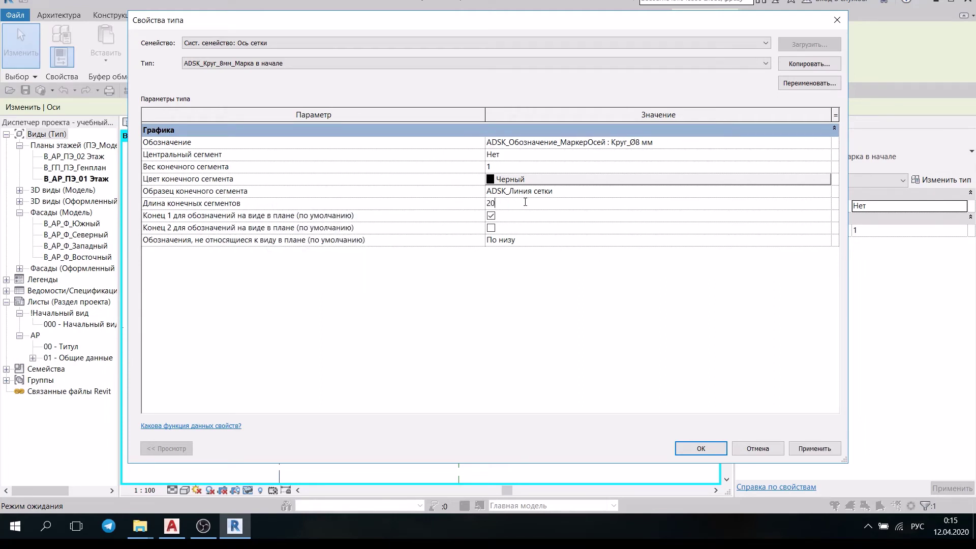
pyautogui.press('Return')
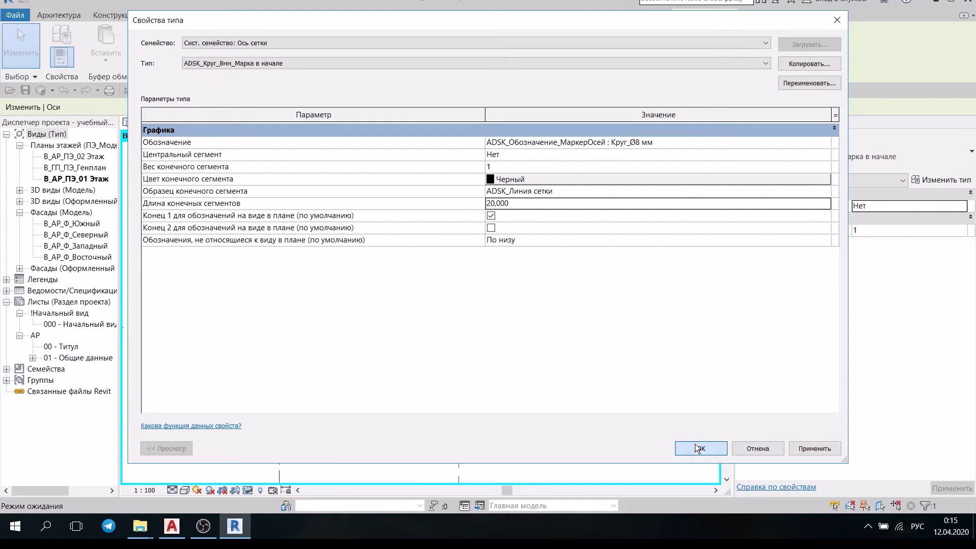
pyautogui.click(694, 443)
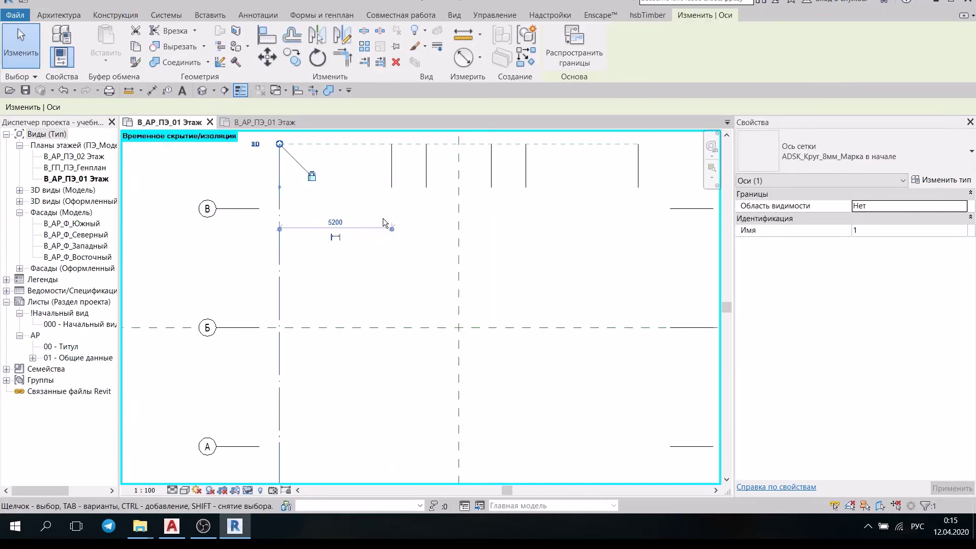
pyautogui.scroll(-2, 383, 218)
pyautogui.click(241, 406)
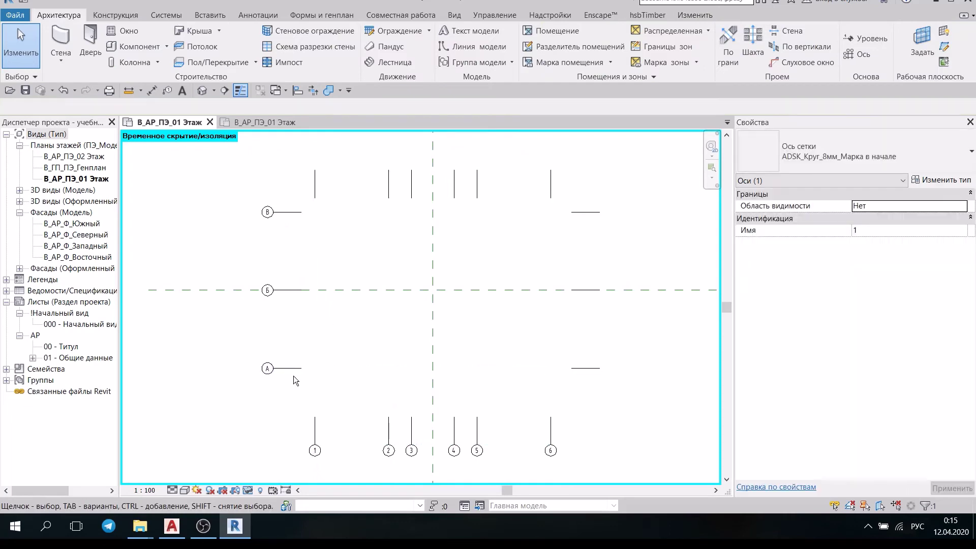
pyautogui.click(296, 372)
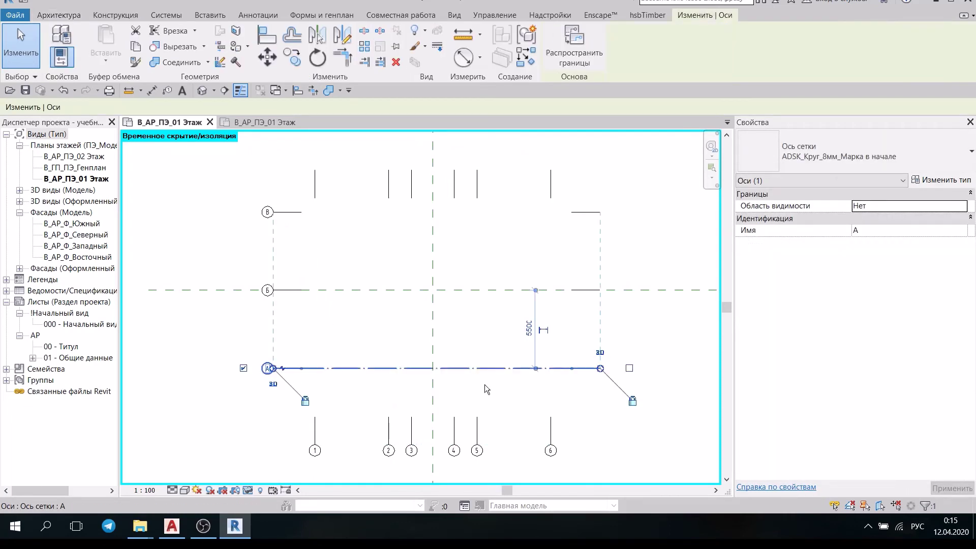
pyautogui.click(243, 368)
pyautogui.click(268, 396)
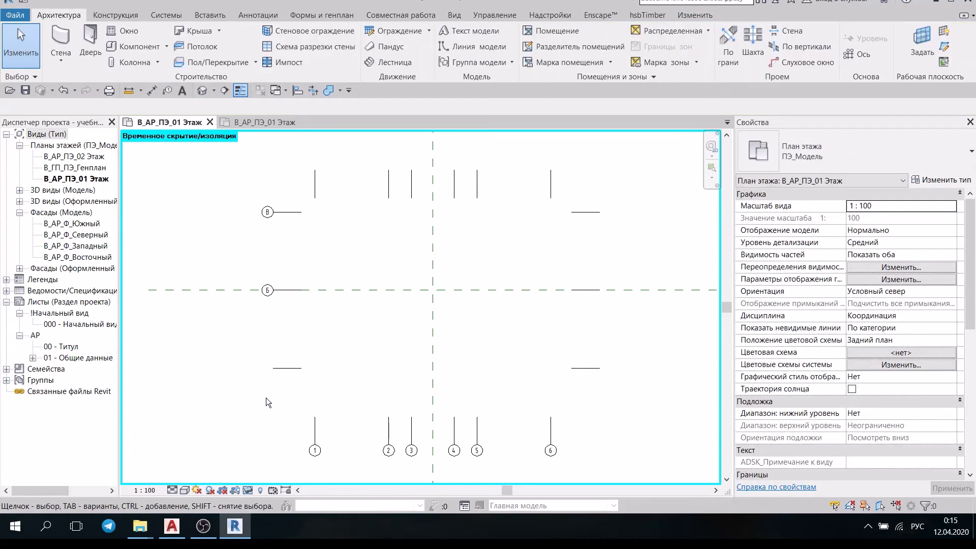
pyautogui.click(282, 373)
pyautogui.click(244, 368)
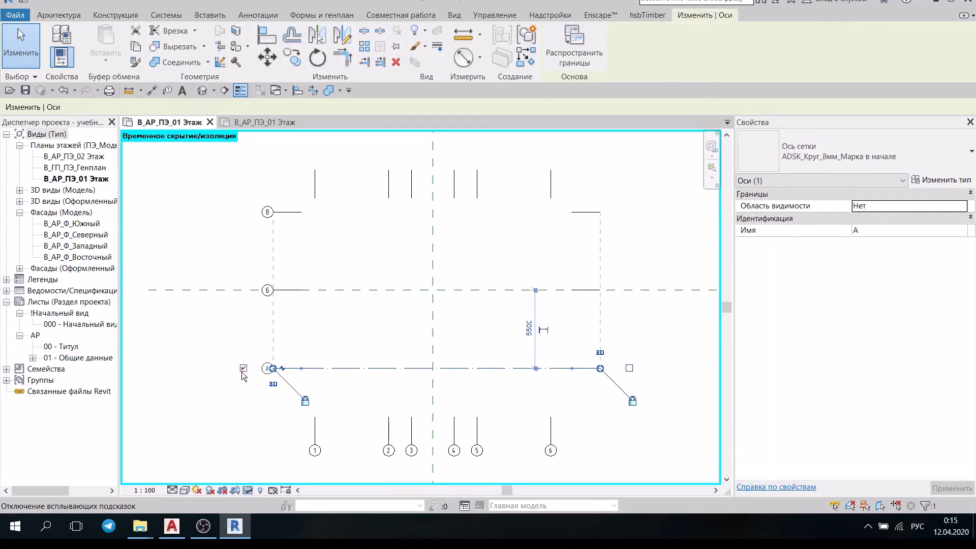
pyautogui.click(249, 402)
pyautogui.click(593, 369)
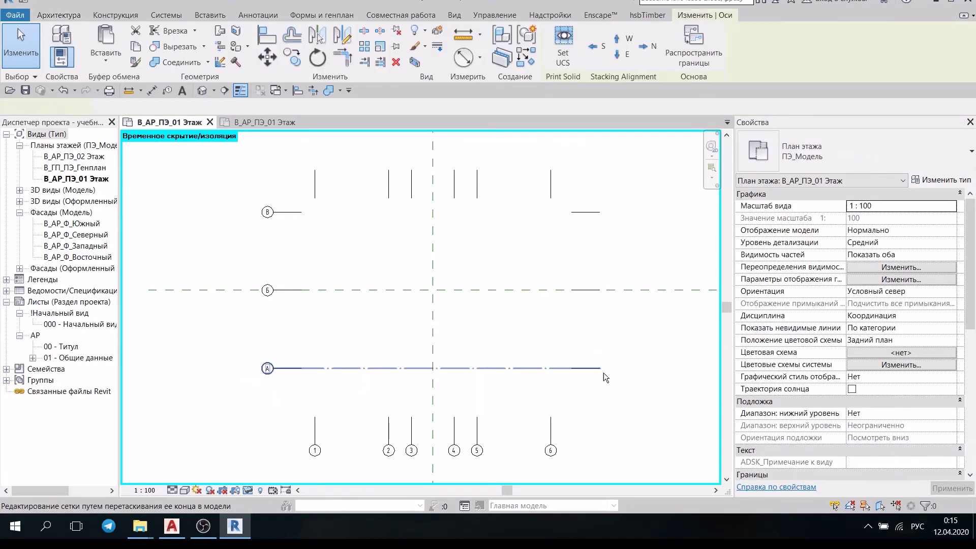
pyautogui.click(629, 368)
pyautogui.click(663, 394)
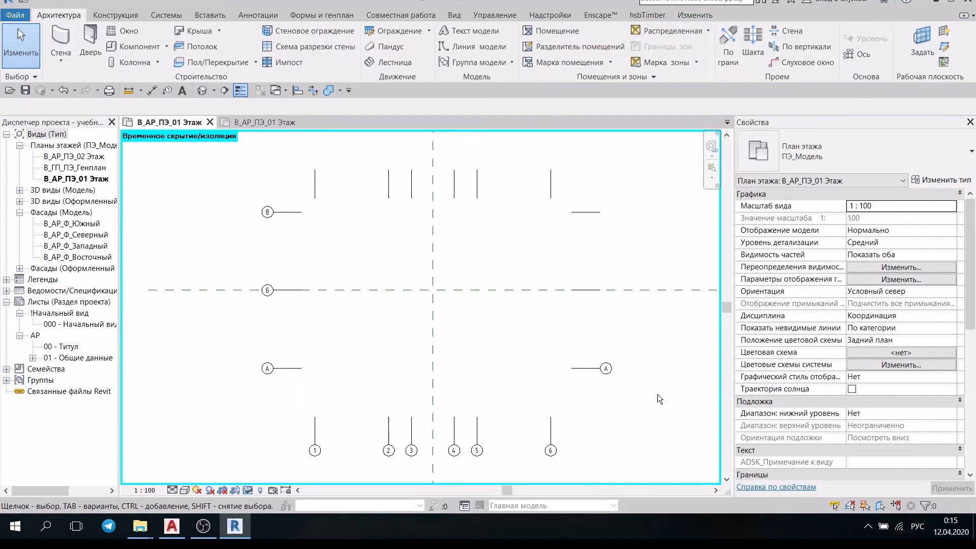
pyautogui.click(586, 369)
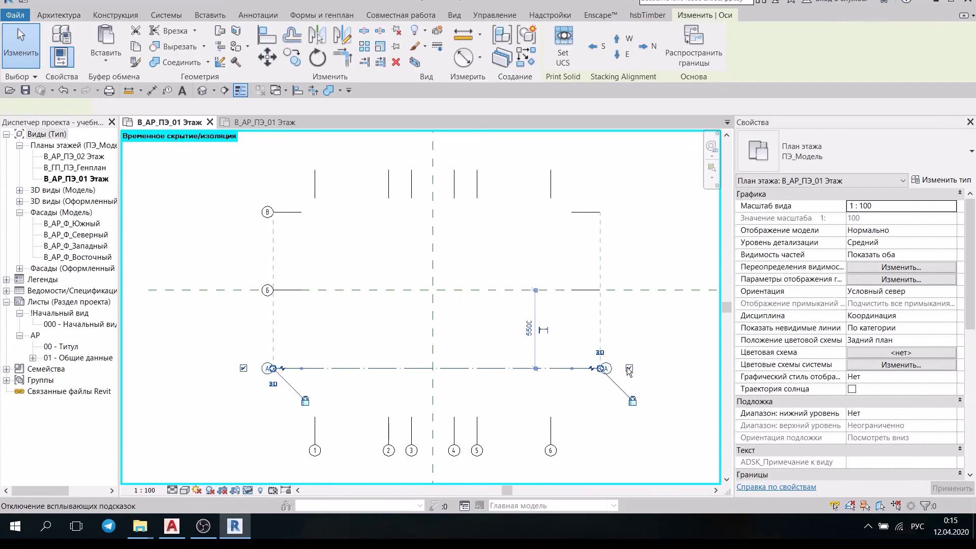
pyautogui.click(652, 373)
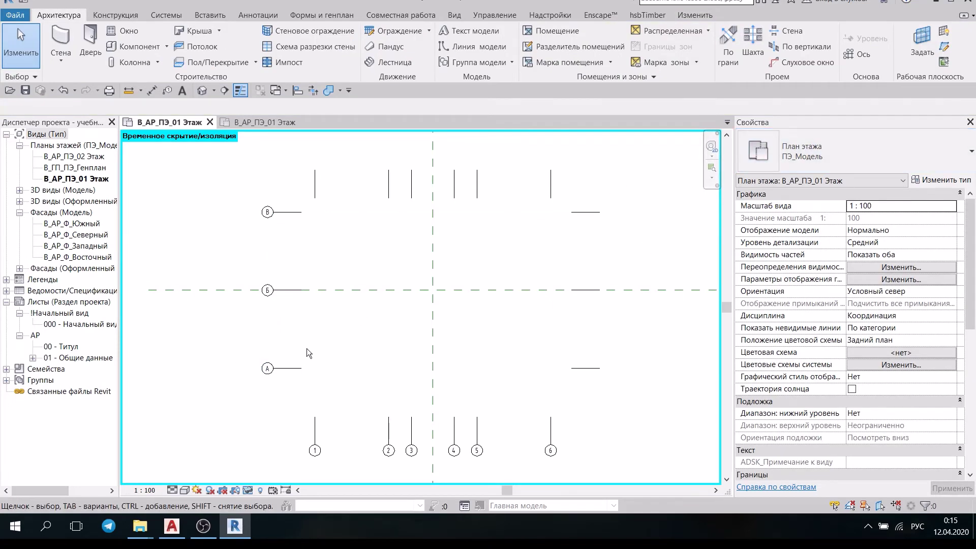
pyautogui.click(289, 368)
pyautogui.click(969, 152)
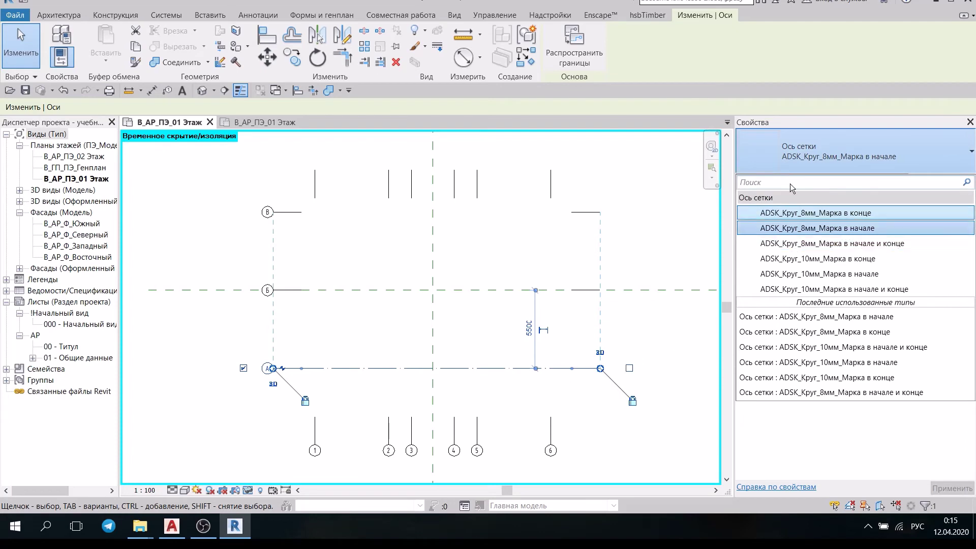
pyautogui.click(217, 315)
pyautogui.press('Escape')
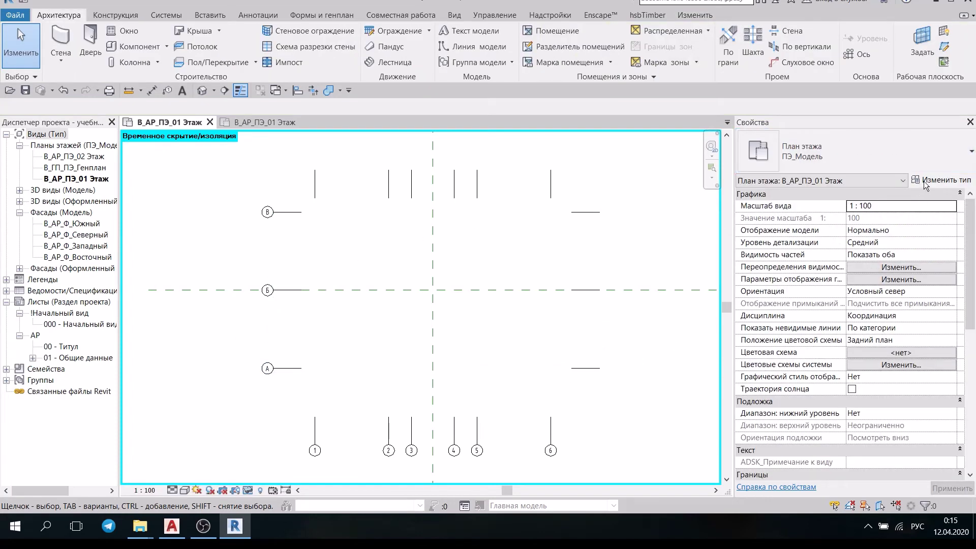
pyautogui.click(579, 370)
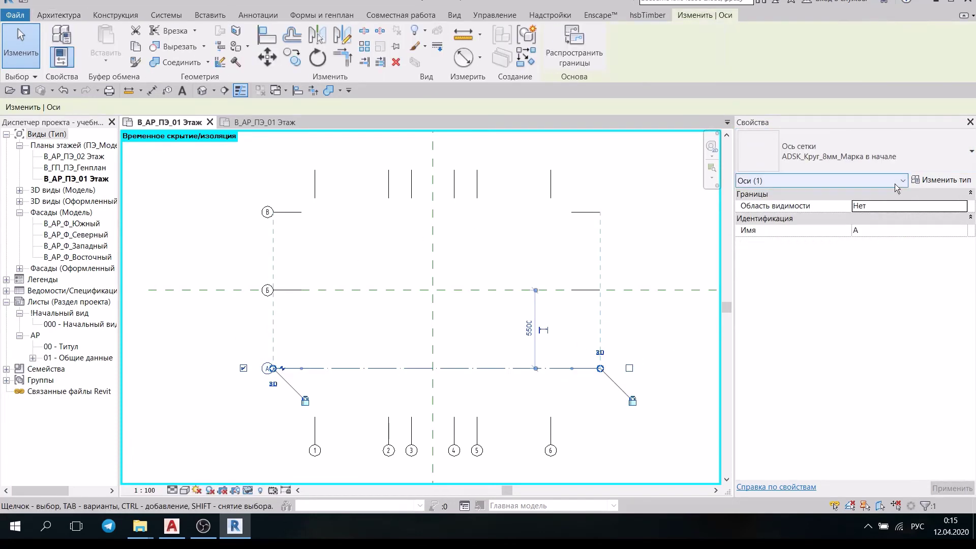
pyautogui.click(941, 180)
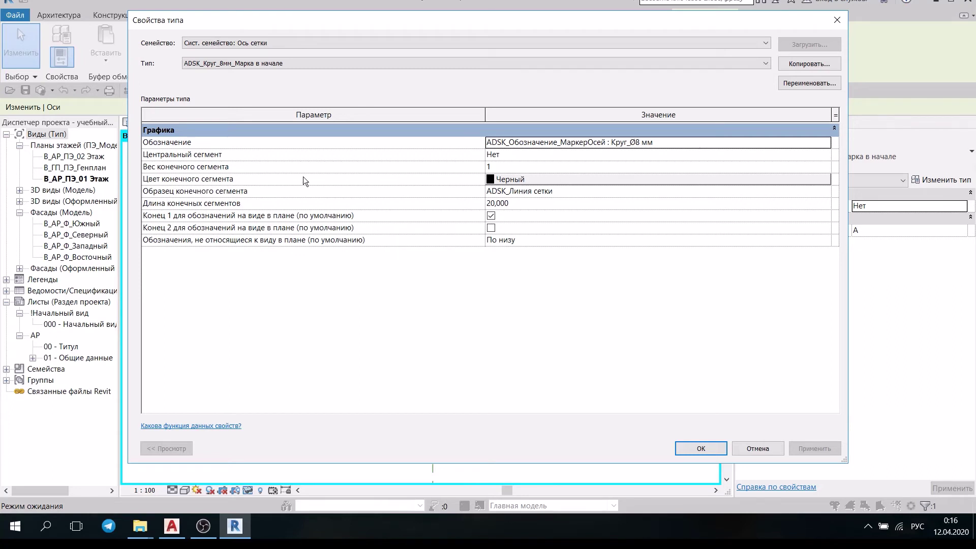
pyautogui.click(778, 446)
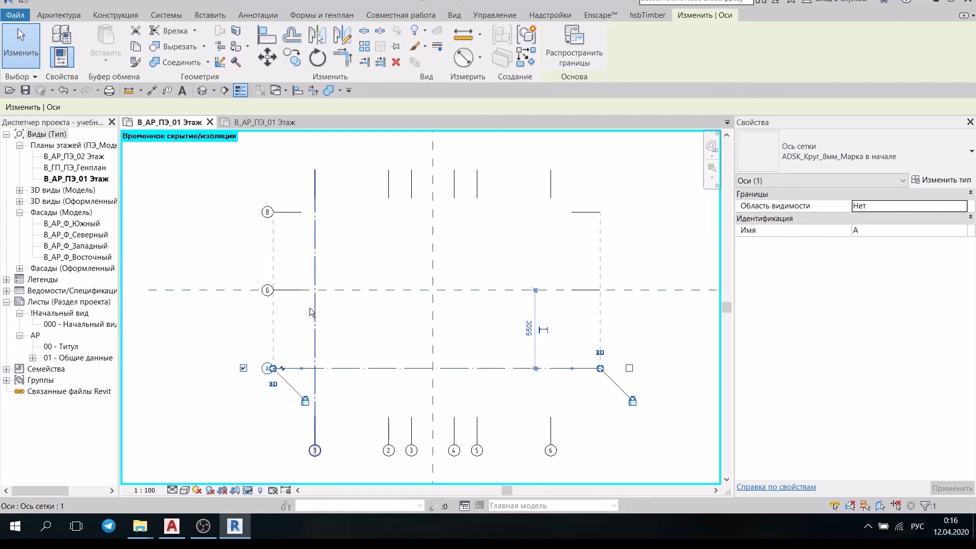
pyautogui.click(672, 354)
pyautogui.moveTo(580, 408); pyautogui.dragTo(565, 368, button='middle')
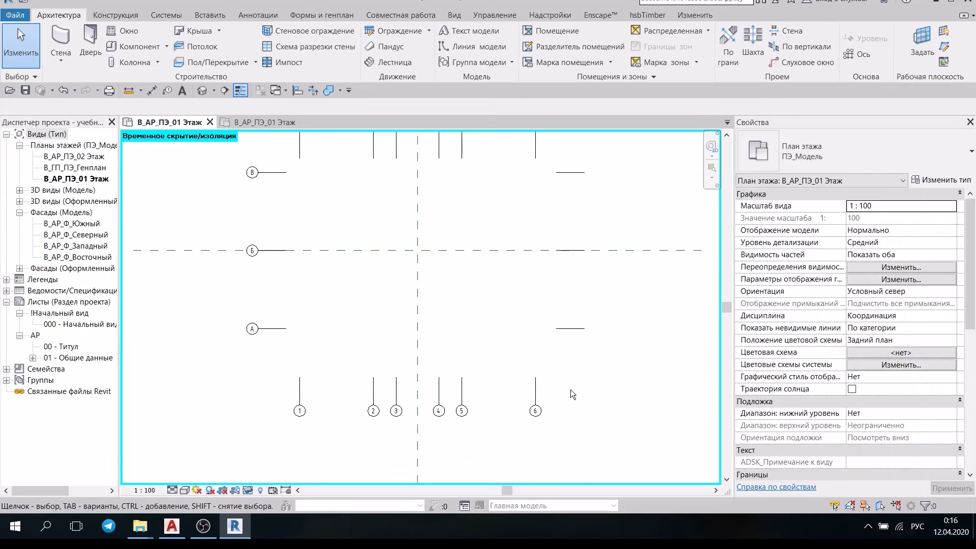
pyautogui.scroll(-1, 486, 395)
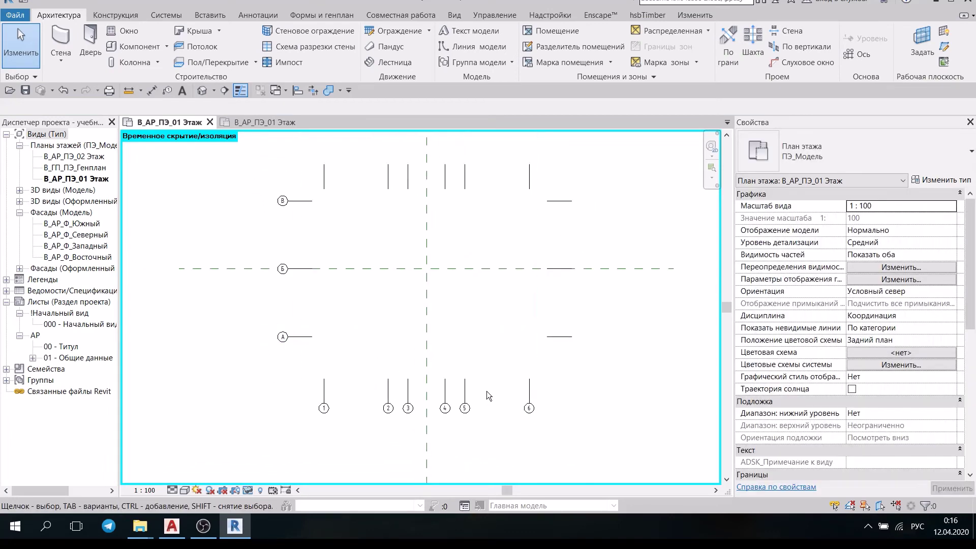
pyautogui.scroll(2, 356, 391)
pyautogui.scroll(-3, 285, 391)
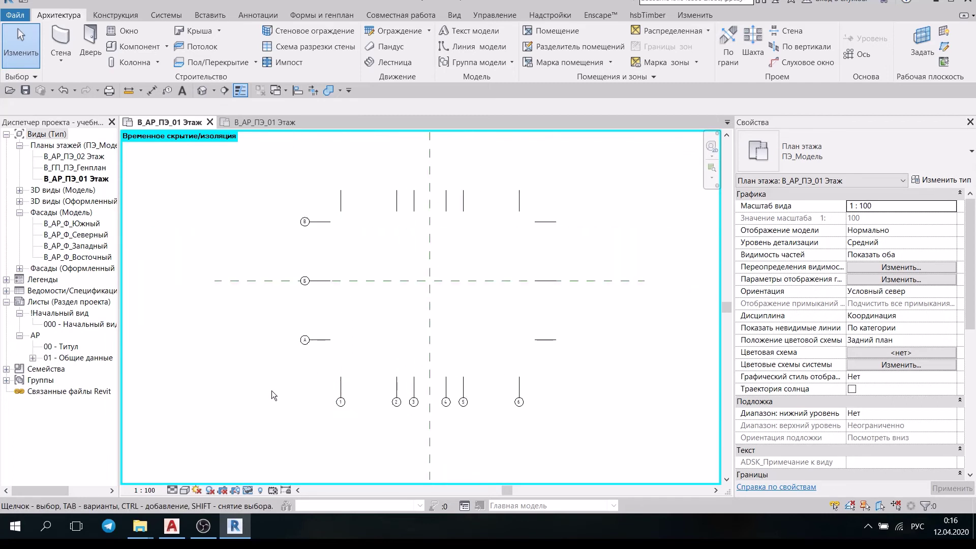
pyautogui.moveTo(517, 438); pyautogui.dragTo(477, 419, button='middle')
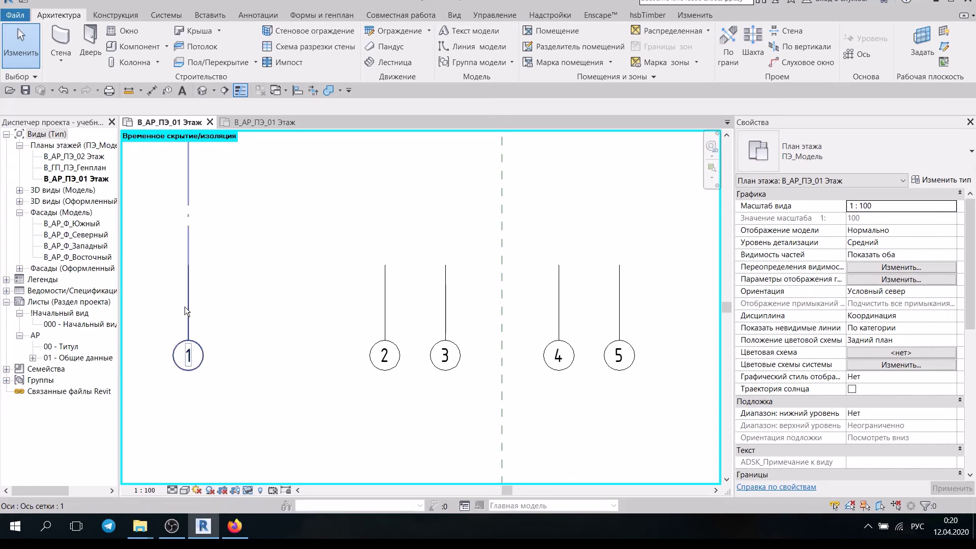
pyautogui.click(186, 306)
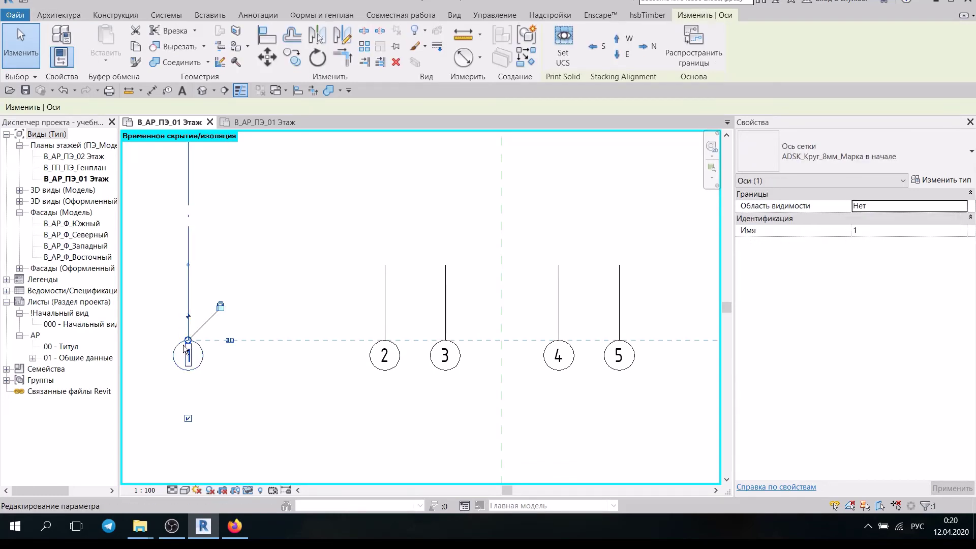
pyautogui.click(204, 363)
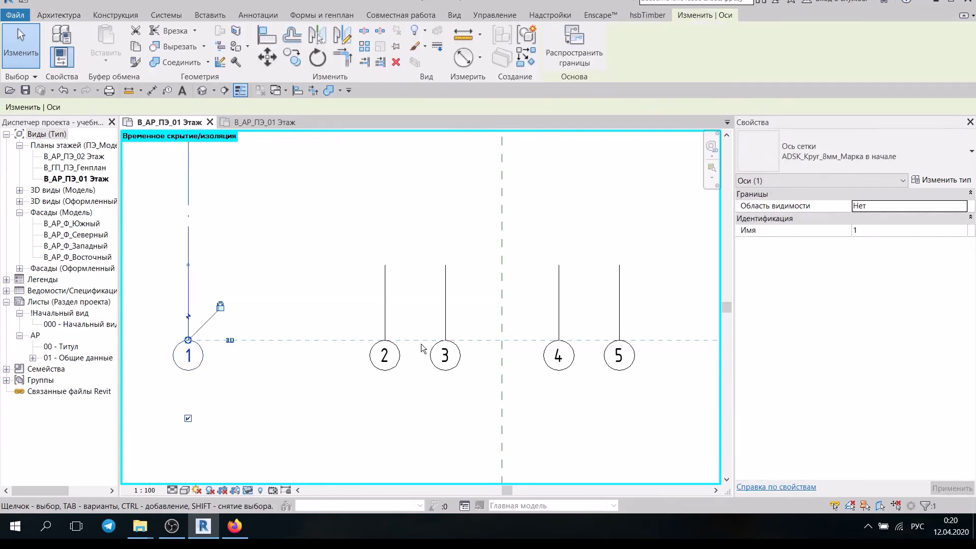
pyautogui.click(949, 154)
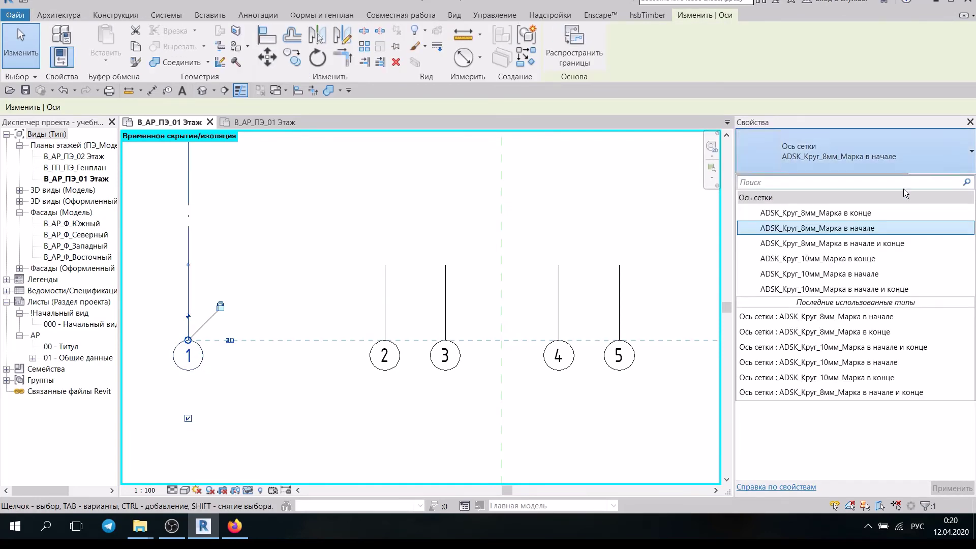
pyautogui.click(878, 161)
pyautogui.click(934, 181)
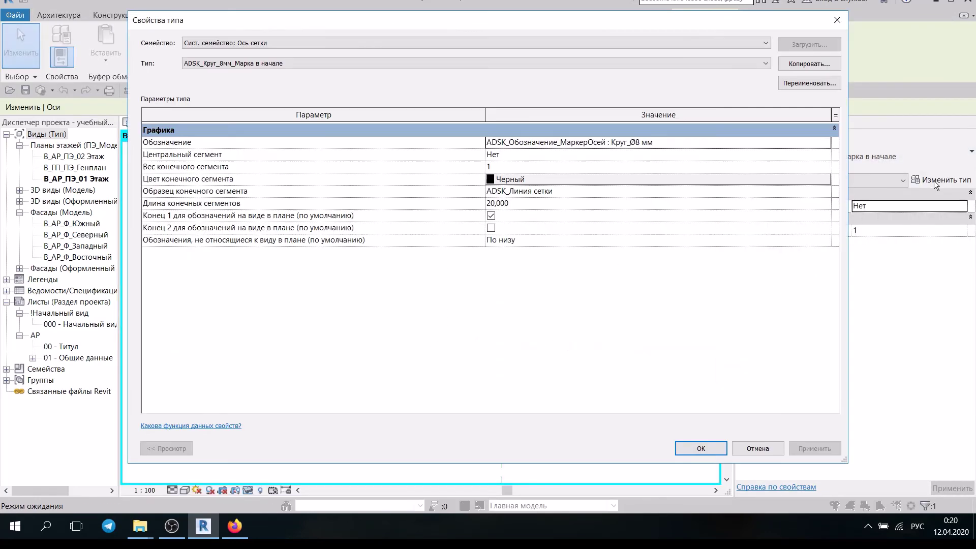
pyautogui.click(814, 143)
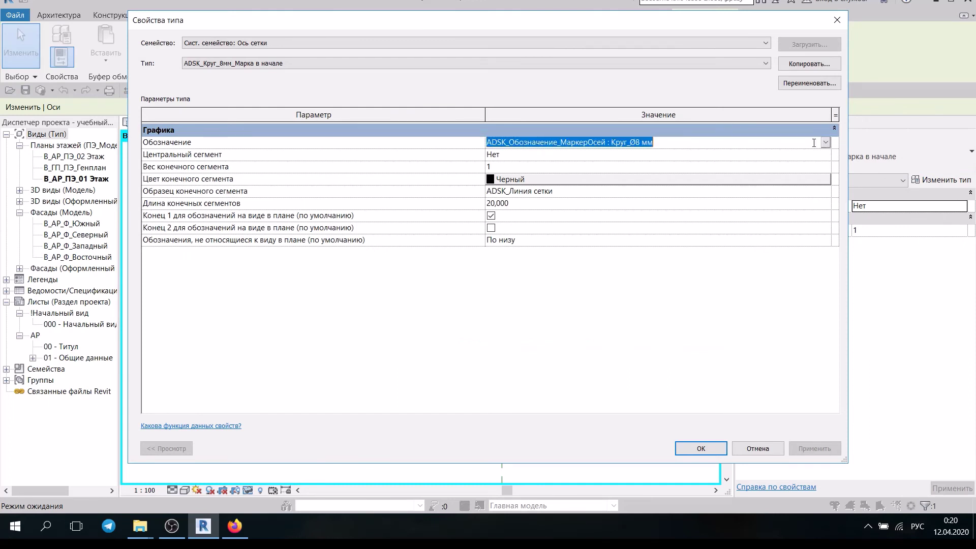
pyautogui.click(826, 144)
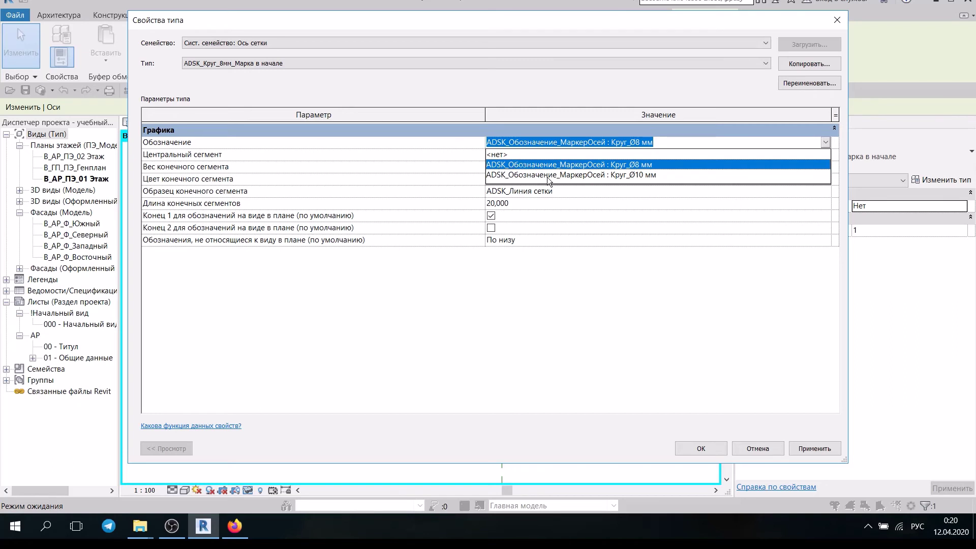
pyautogui.click(619, 176)
pyautogui.click(703, 441)
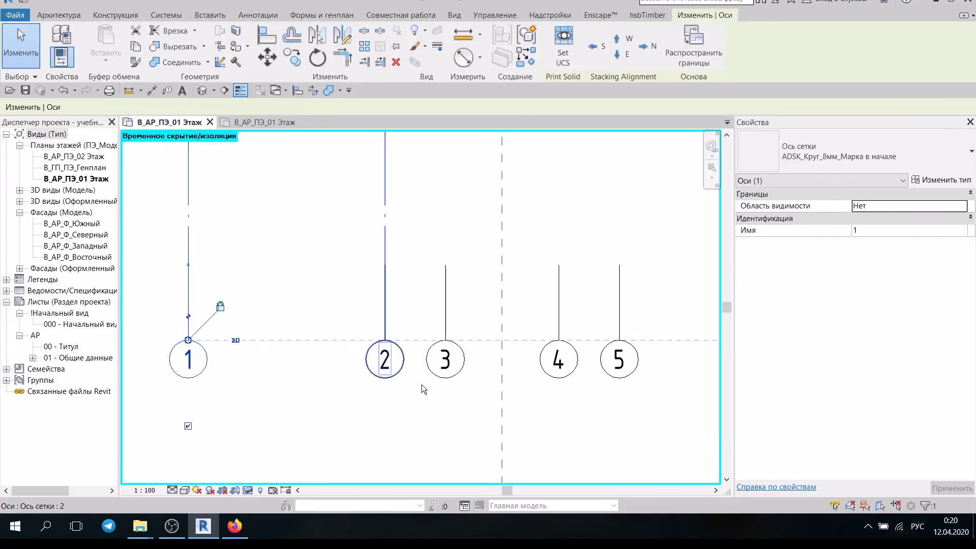
pyautogui.click(66, 93)
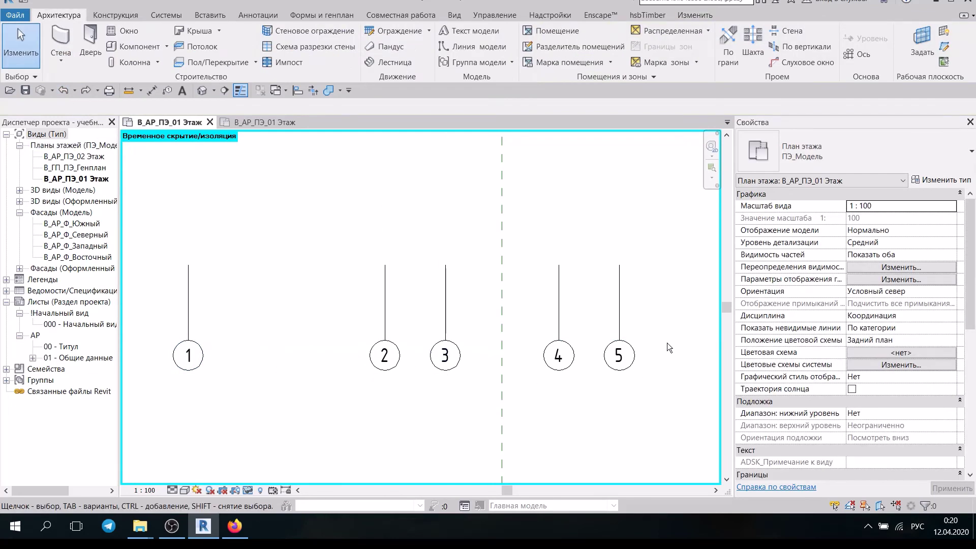
# Review grid 5's type list and type settings without changes, then bring up Temporary Hide/Isolate.
pyautogui.click(619, 296)
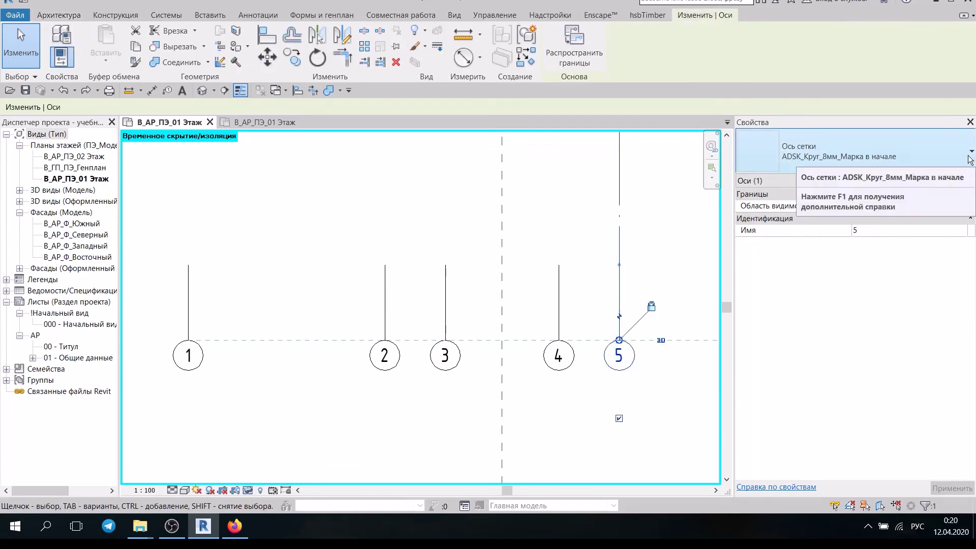
pyautogui.click(950, 162)
pyautogui.click(898, 152)
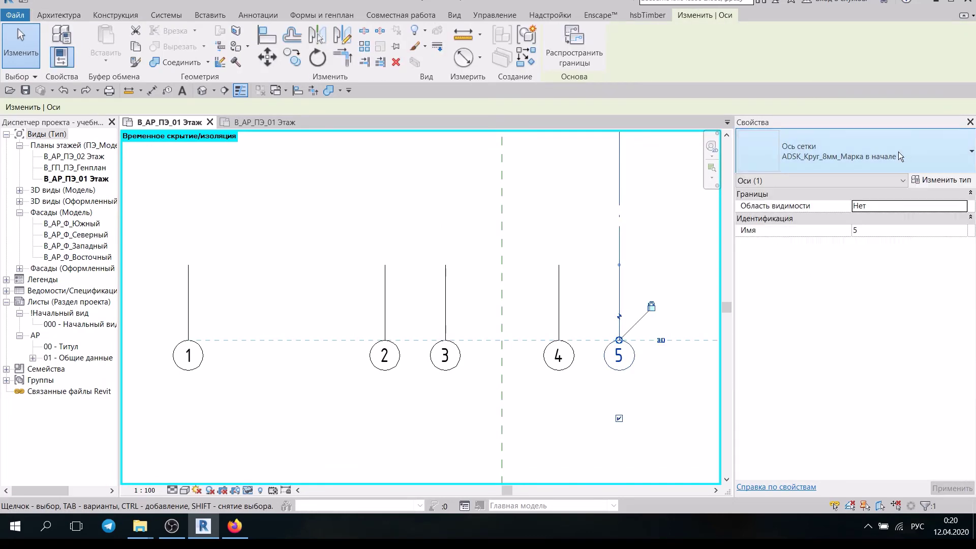
pyautogui.click(929, 182)
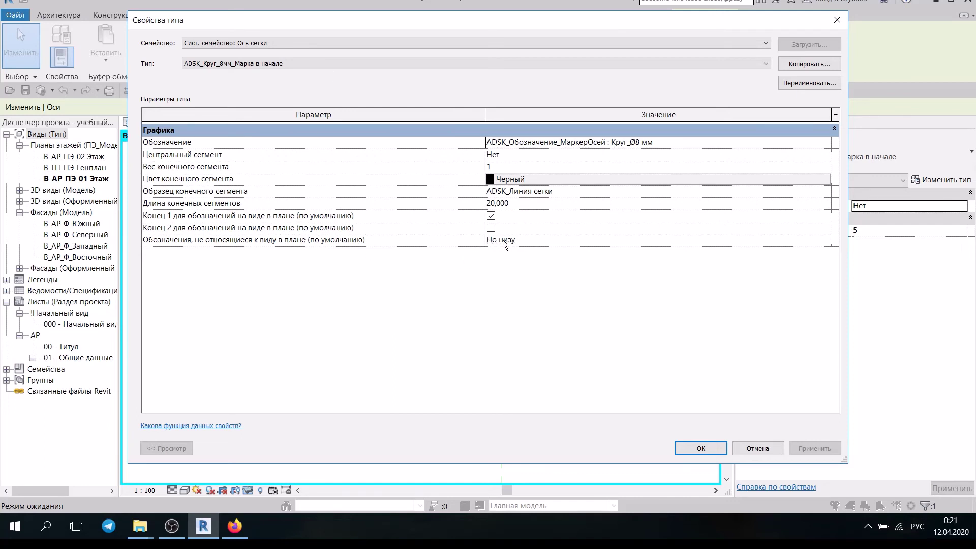
pyautogui.click(706, 449)
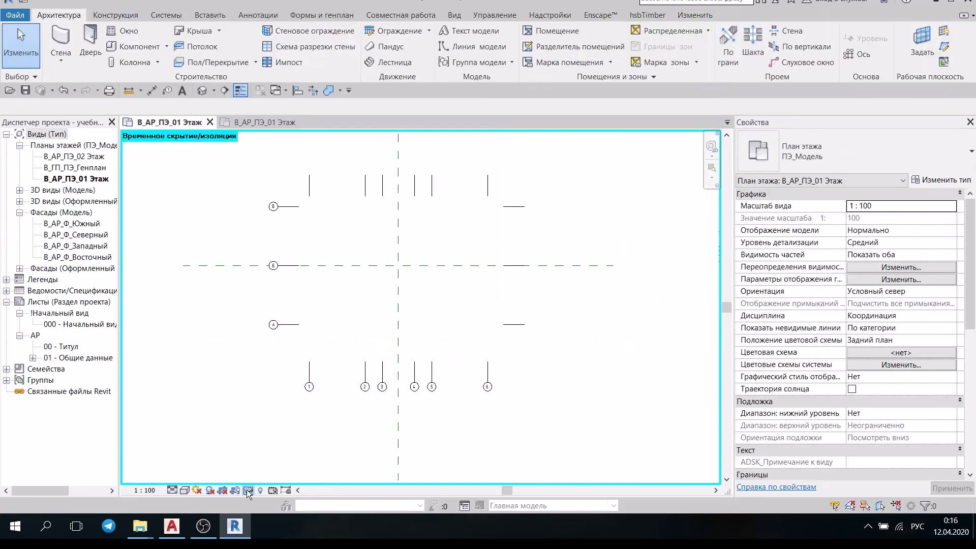
pyautogui.click(247, 489)
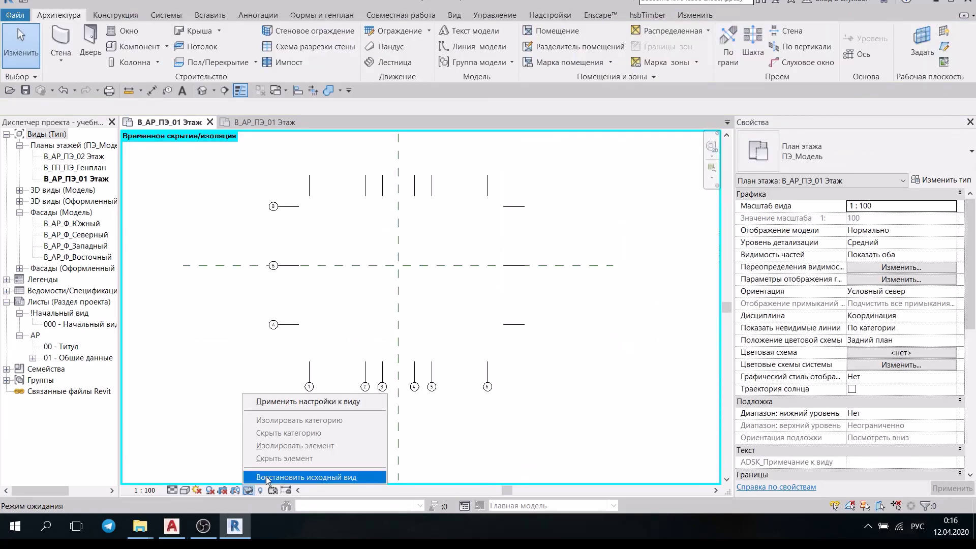
# Reset Temporary Hide/Isolate so the DWG plan reappears, then zoom toward the grid bubbles.
pyautogui.click(266, 476)
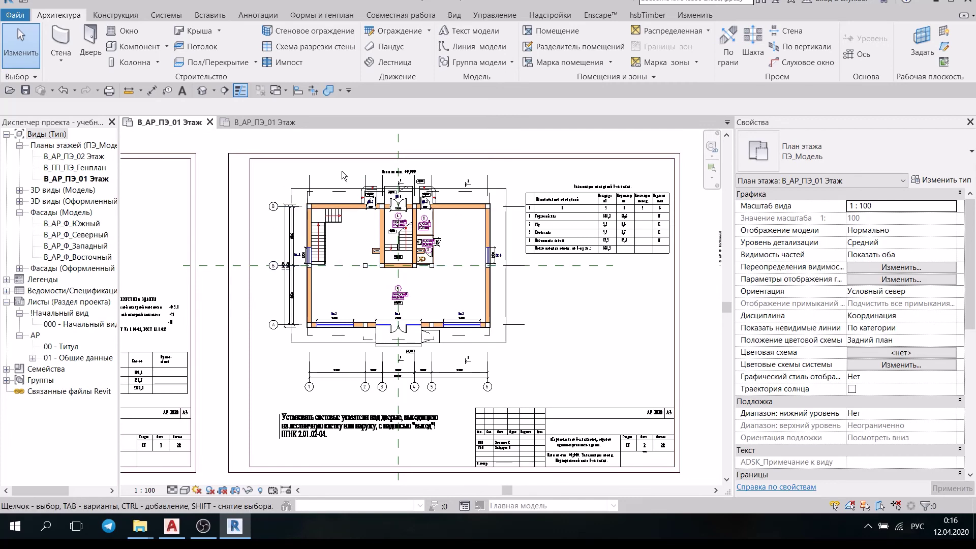
pyautogui.scroll(2, 313, 201)
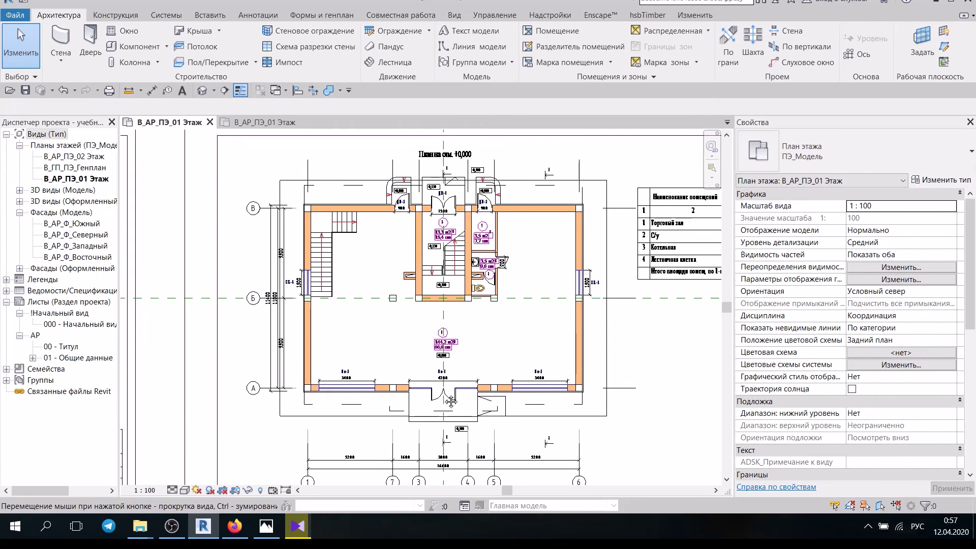
pyautogui.moveTo(450, 403); pyautogui.dragTo(450, 351, button='middle')
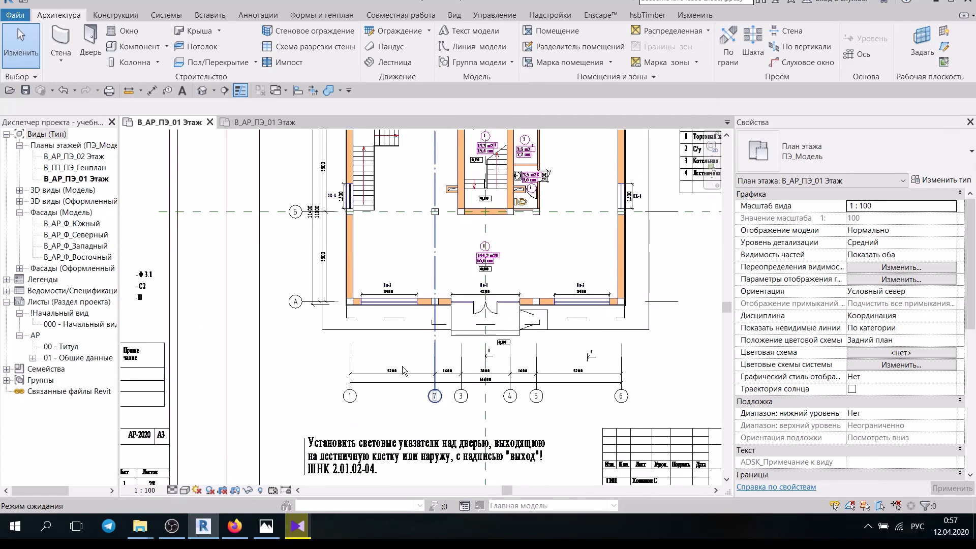
# Hide the imported DWG floor plan again with Hide Element, leaving just the grid axes.
pyautogui.click(394, 381)
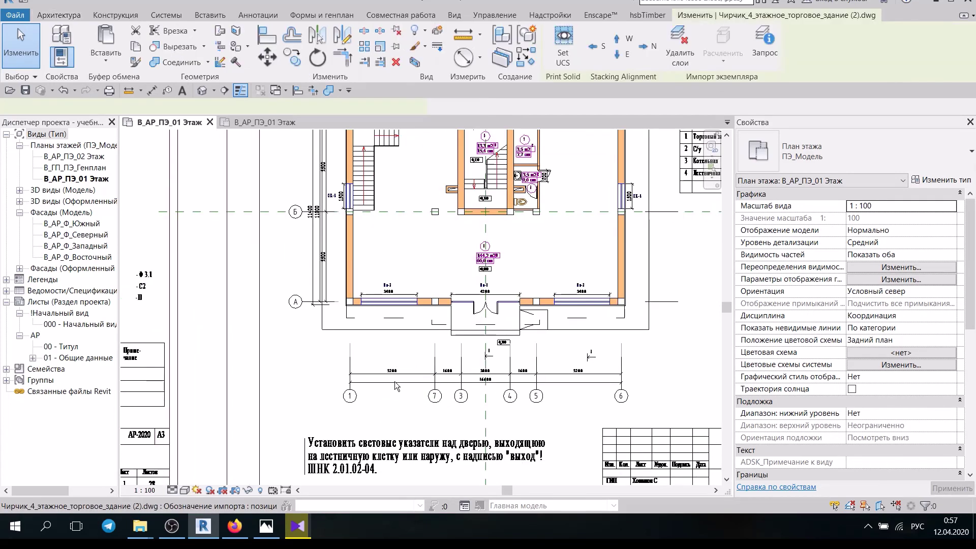
pyautogui.click(237, 494)
pyautogui.click(291, 454)
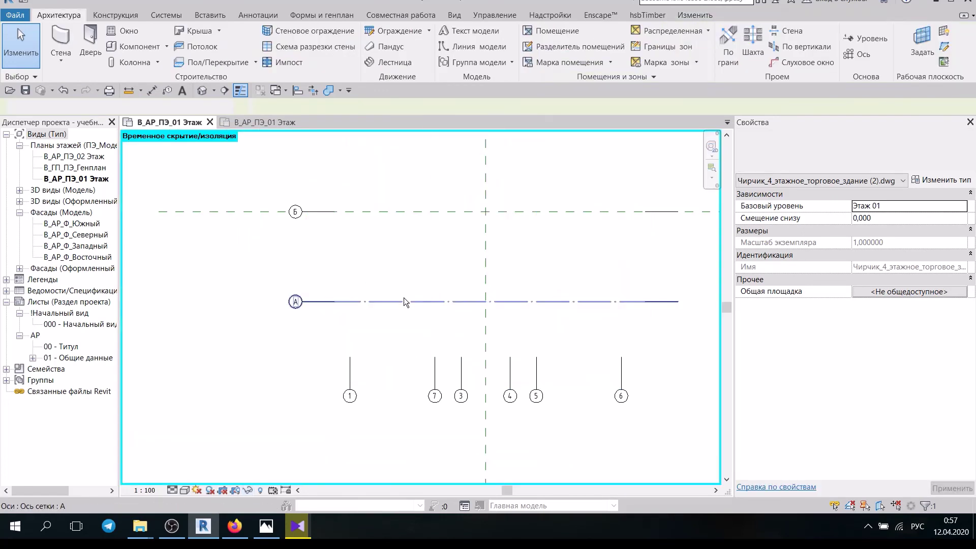
pyautogui.press('Escape')
pyautogui.scroll(-3, 403, 300)
pyautogui.moveTo(432, 280); pyautogui.dragTo(418, 312, button='middle')
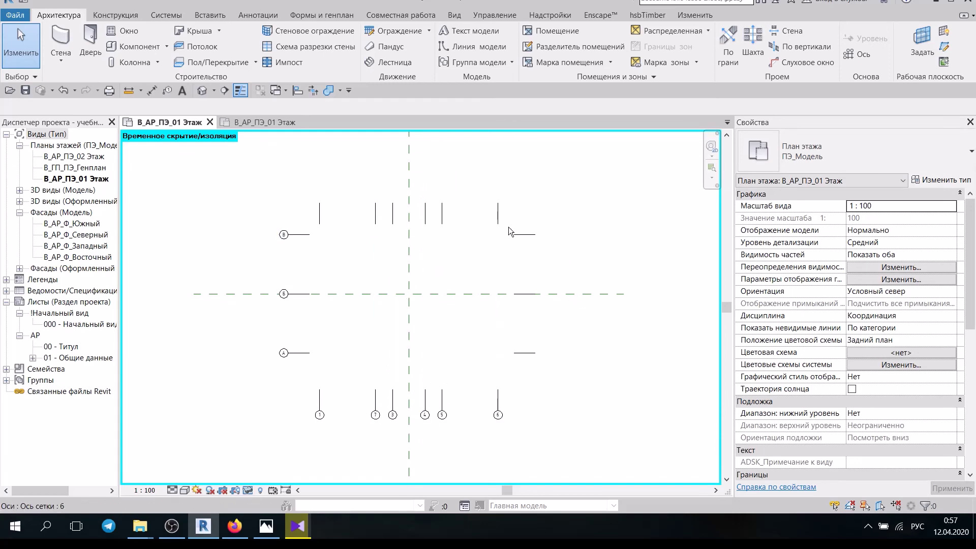
pyautogui.click(523, 350)
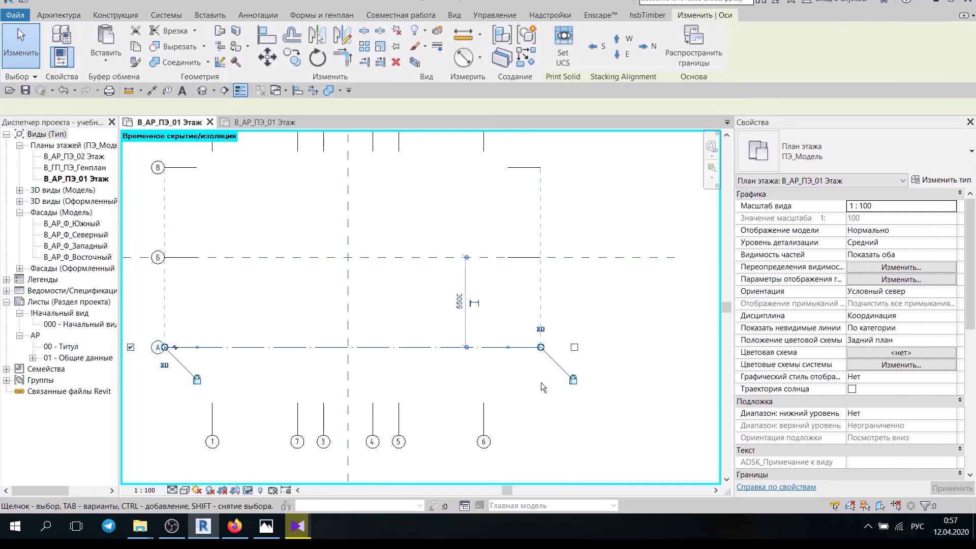
pyautogui.scroll(2, 587, 380)
pyautogui.moveTo(588, 380); pyautogui.dragTo(605, 371, button='middle')
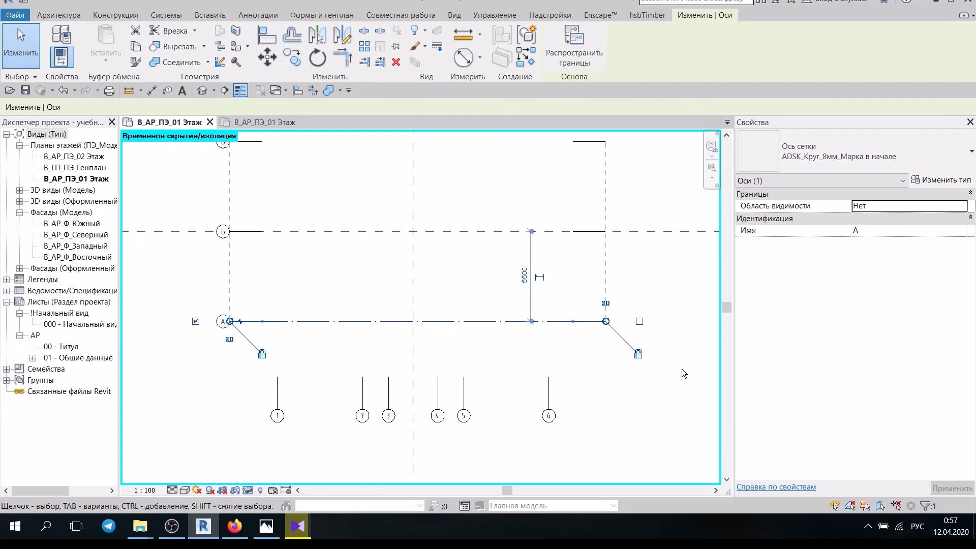
pyautogui.click(197, 322)
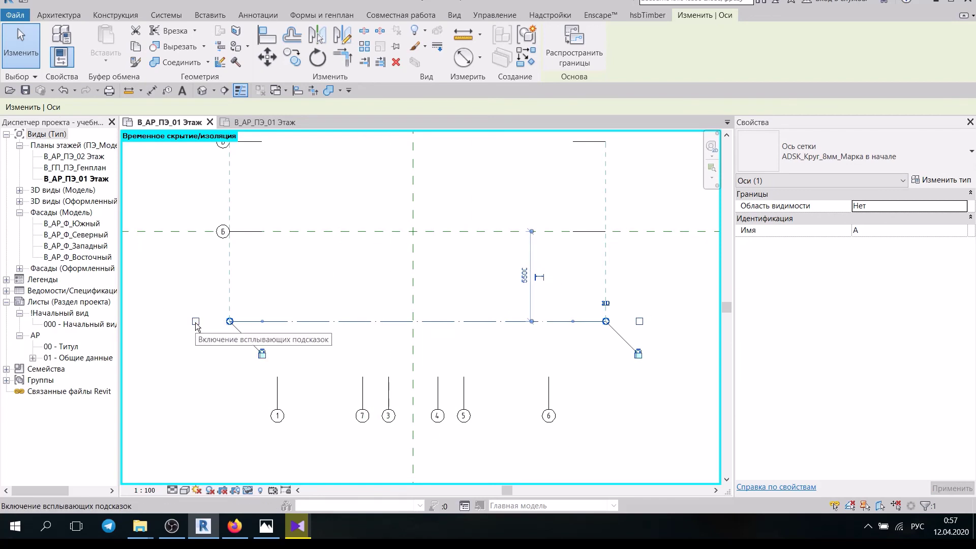
pyautogui.click(196, 321)
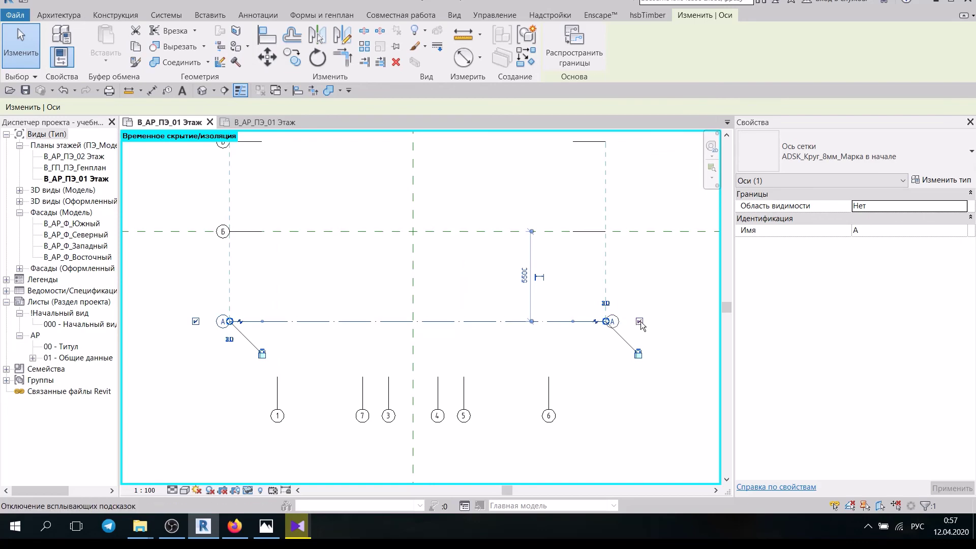
pyautogui.click(598, 364)
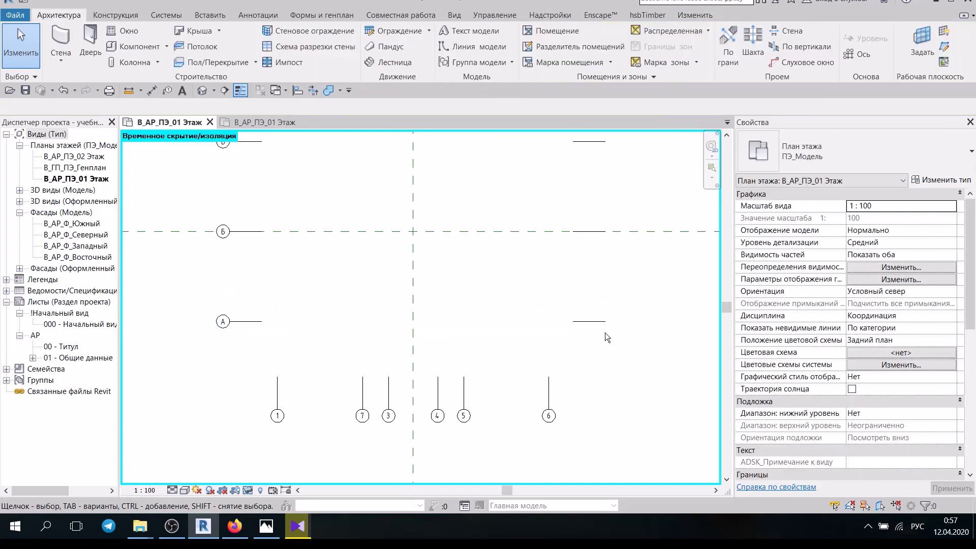
pyautogui.click(590, 324)
pyautogui.scroll(2, 581, 332)
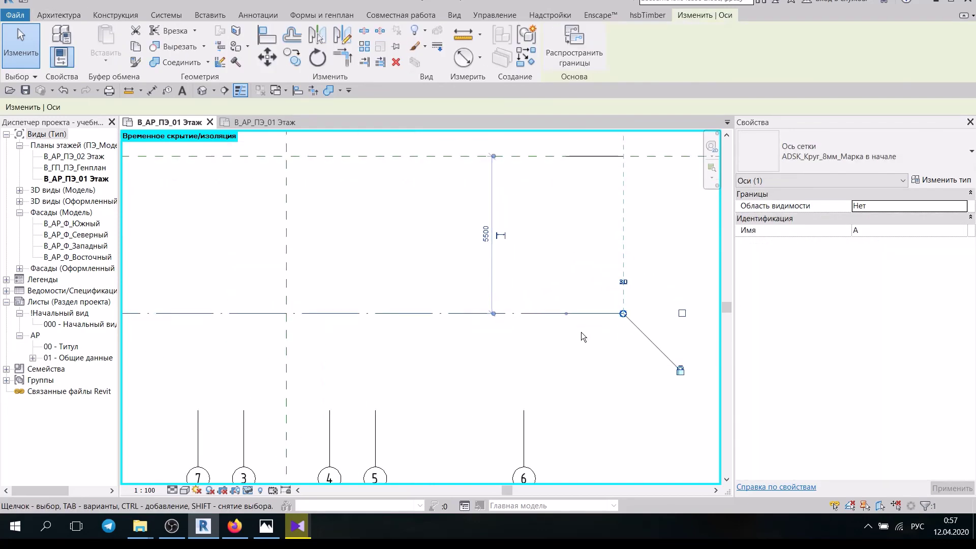
pyautogui.click(574, 352)
pyautogui.scroll(-1, 589, 326)
pyautogui.click(593, 316)
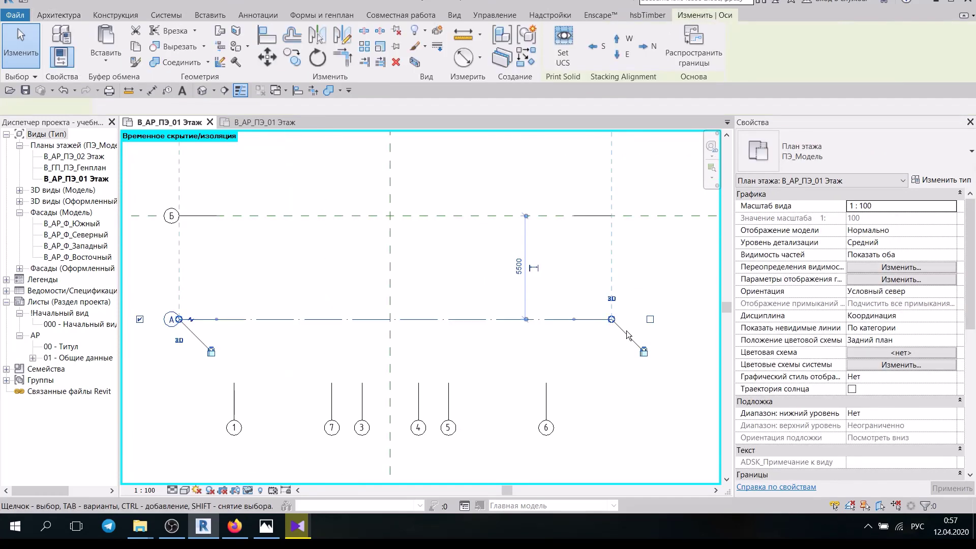
pyautogui.scroll(1, 607, 305)
pyautogui.scroll(1, 610, 301)
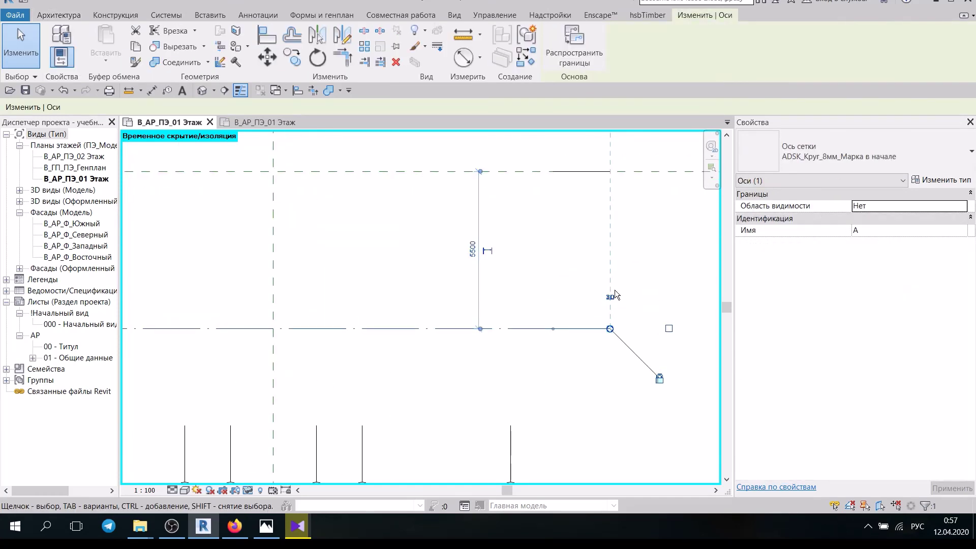
pyautogui.scroll(-1, 600, 311)
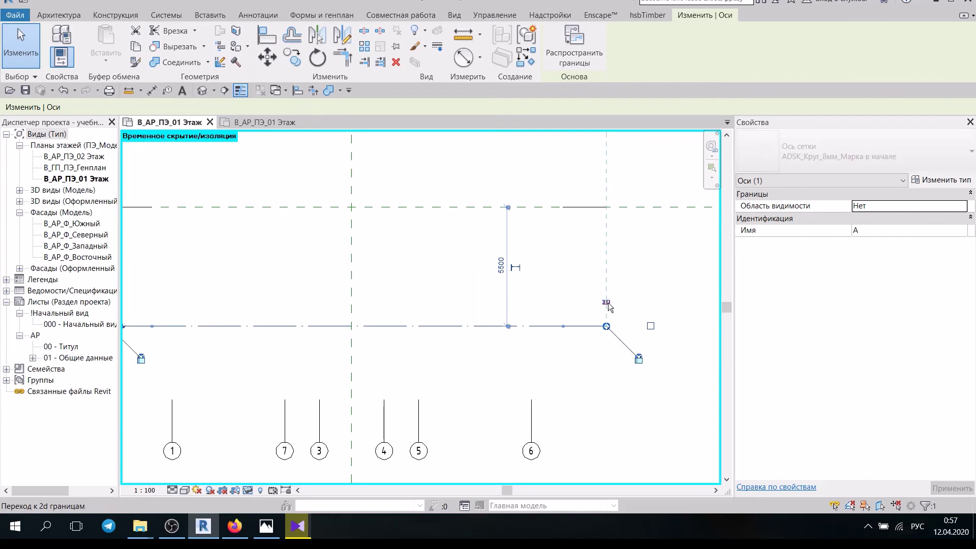
pyautogui.click(606, 303)
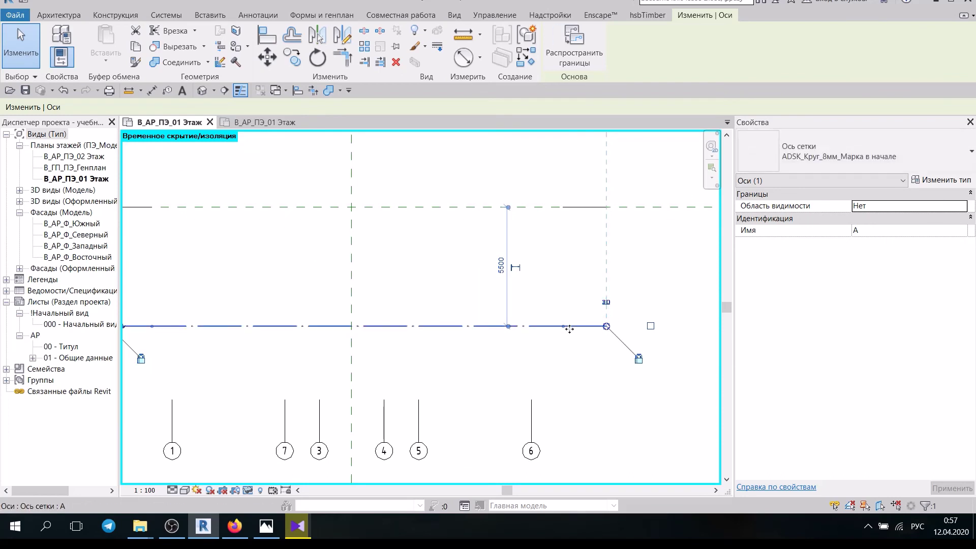
pyautogui.moveTo(603, 388); pyautogui.dragTo(642, 386, button='middle')
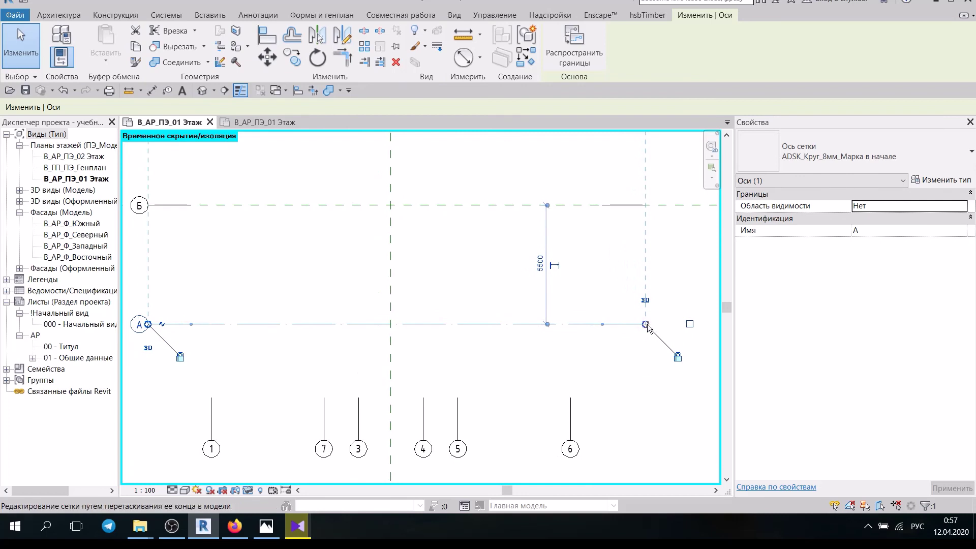
pyautogui.moveTo(645, 325); pyautogui.dragTo(583, 324)
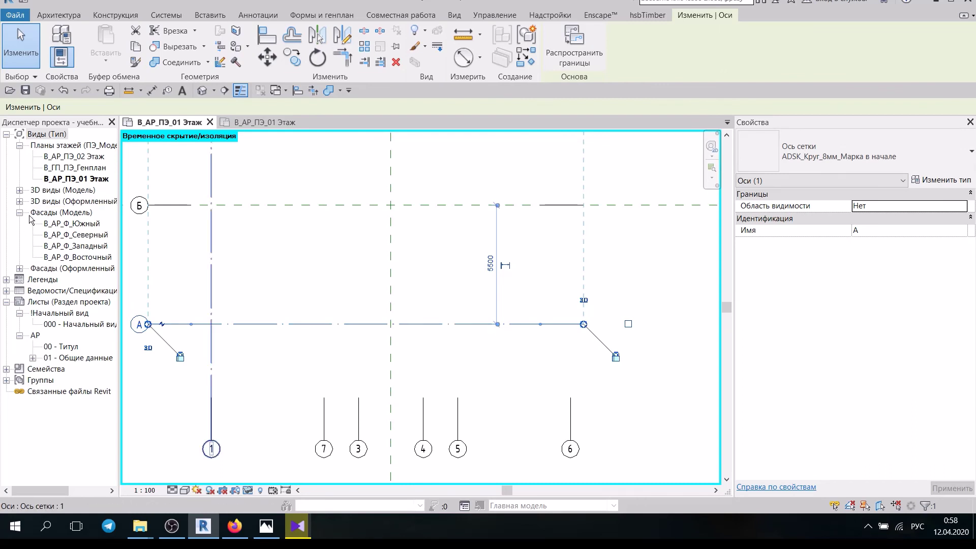
pyautogui.scroll(-1, 551, 342)
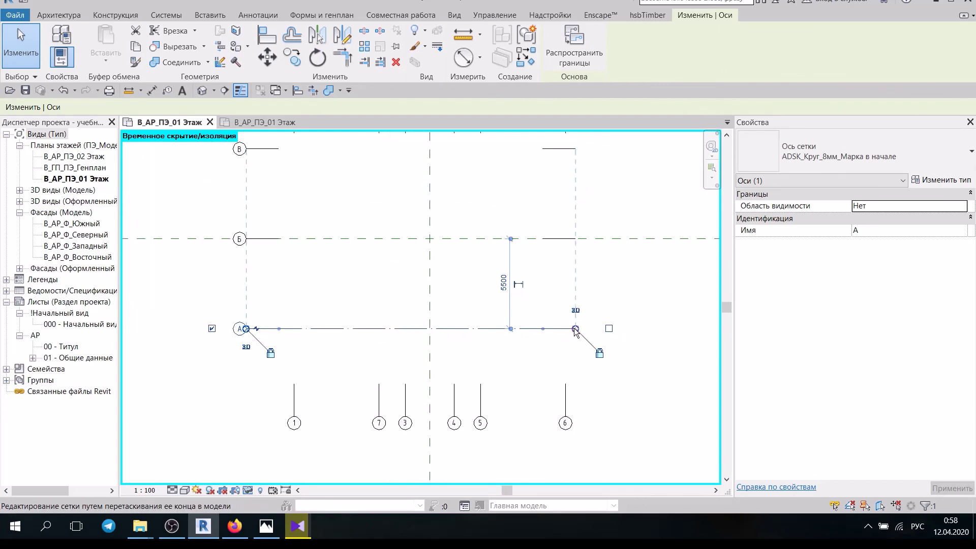
pyautogui.click(549, 345)
pyautogui.scroll(1, 549, 343)
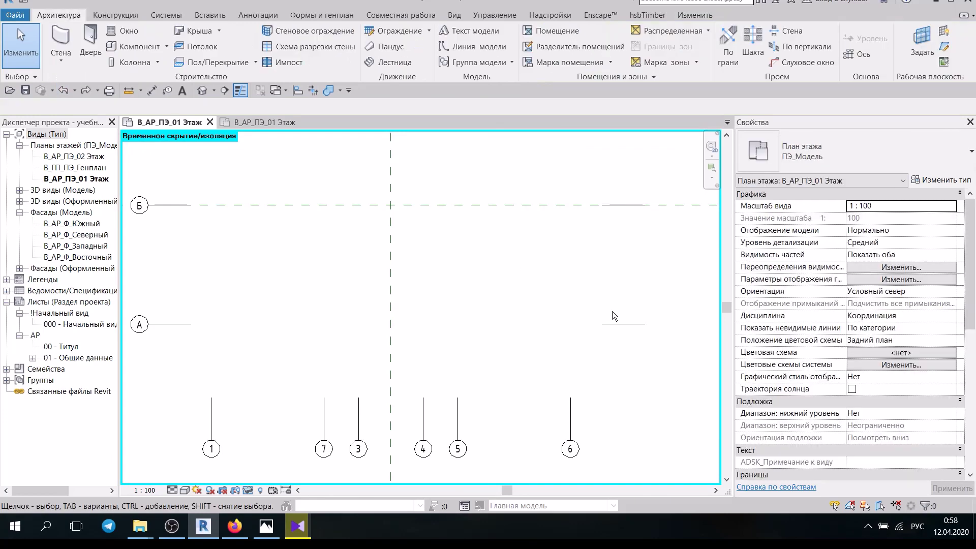
# Switch grid А's right end from 3D to 2D and drag it shorter.
pyautogui.click(626, 325)
pyautogui.scroll(-1, 602, 335)
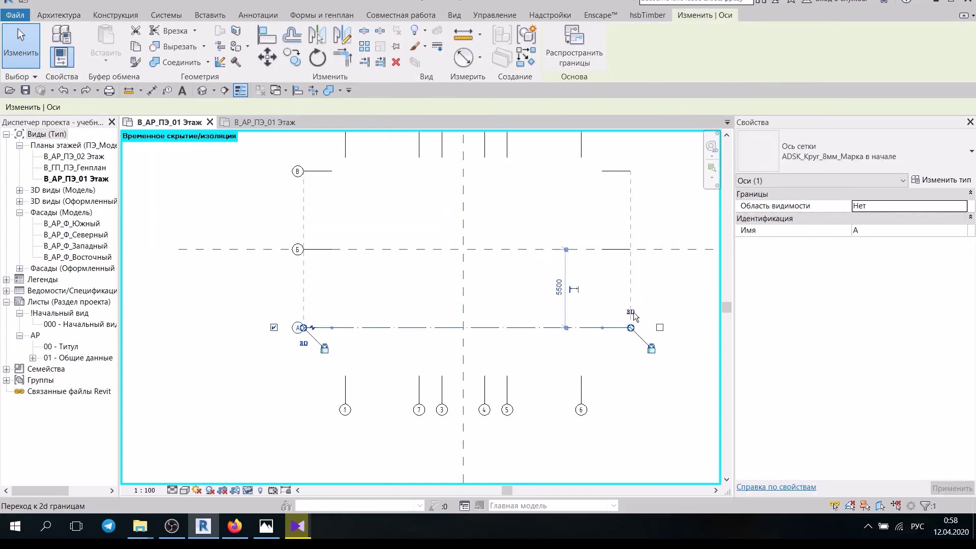
pyautogui.click(631, 313)
pyautogui.moveTo(605, 327); pyautogui.dragTo(630, 328)
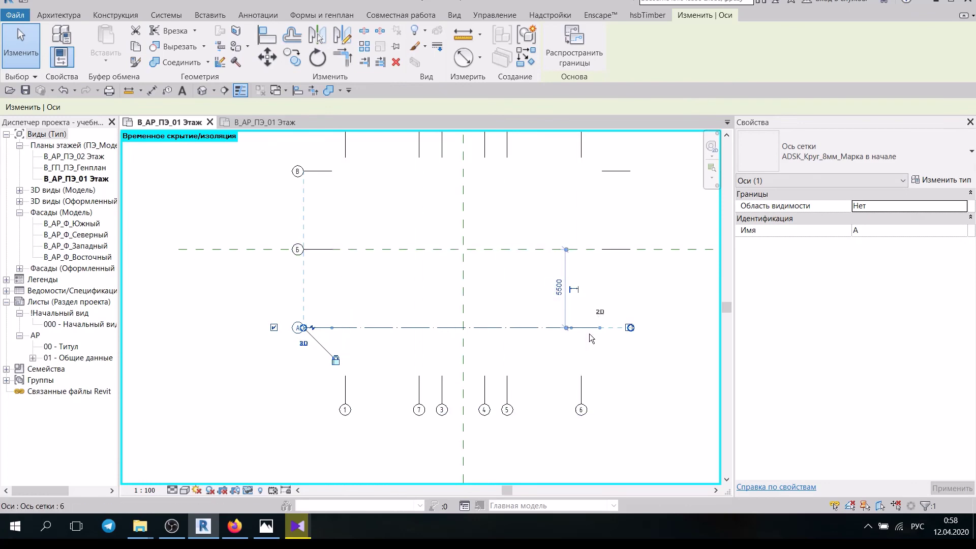
pyautogui.press('Escape')
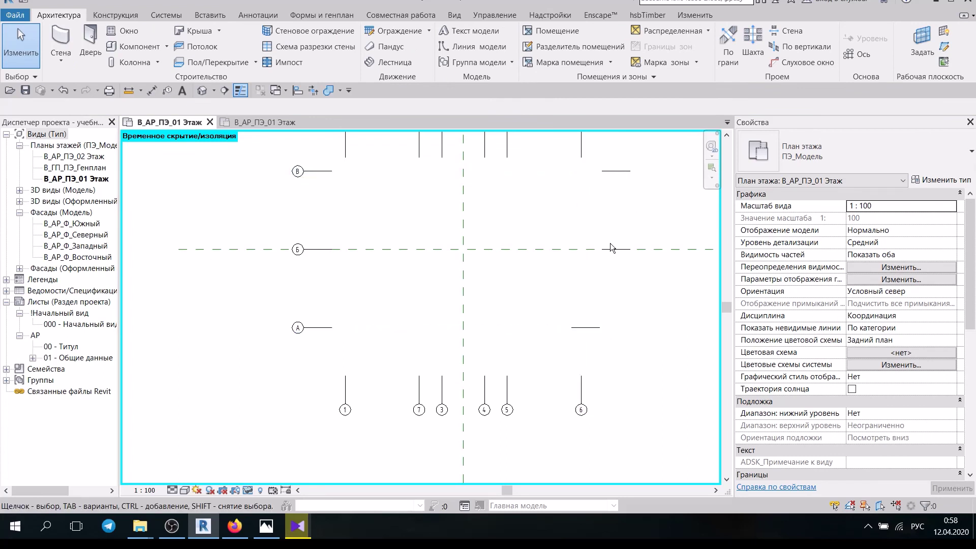
pyautogui.scroll(-2, 533, 314)
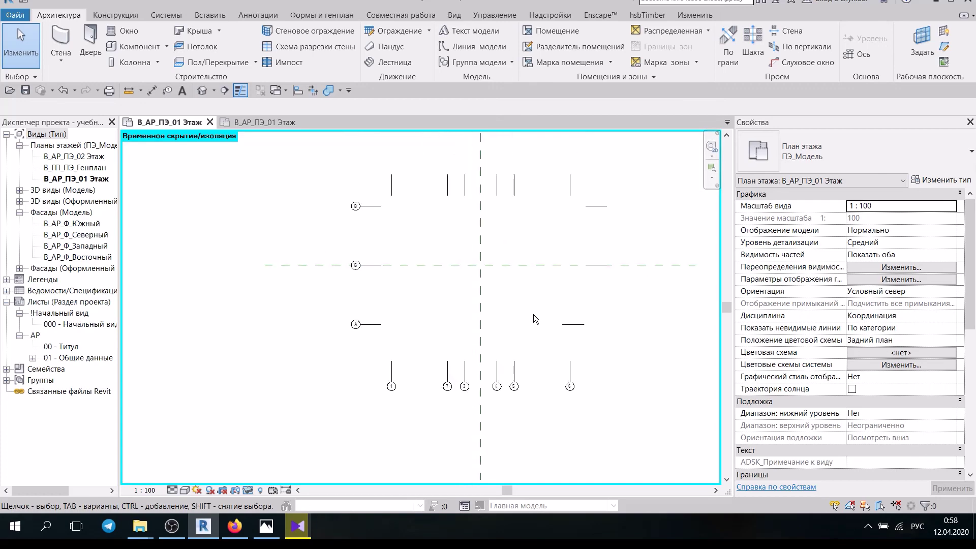
pyautogui.moveTo(300, 274); pyautogui.dragTo(285, 226, button='middle')
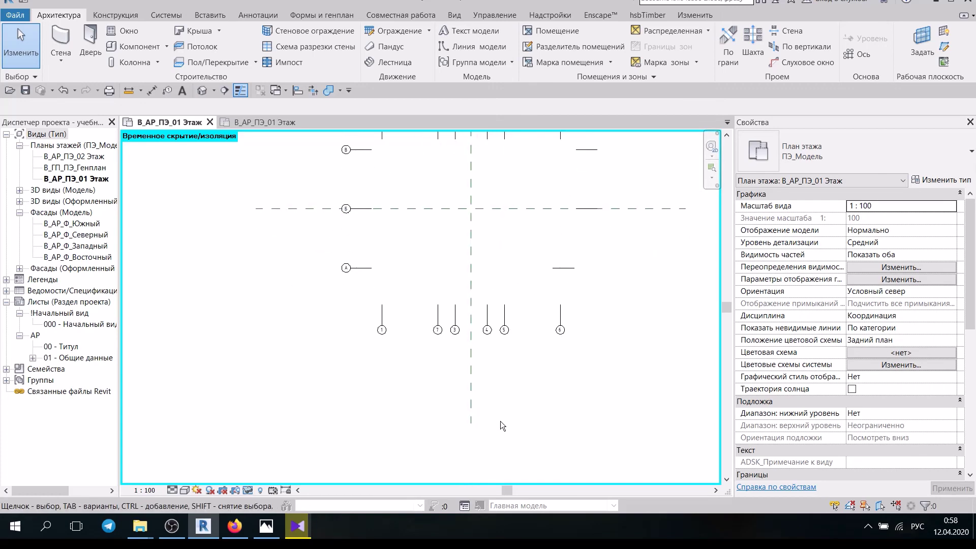
# Hide the север-юг and запад-восток reference planes via Скрыть при просмотре > Элементы.
pyautogui.moveTo(504, 435); pyautogui.dragTo(425, 382)
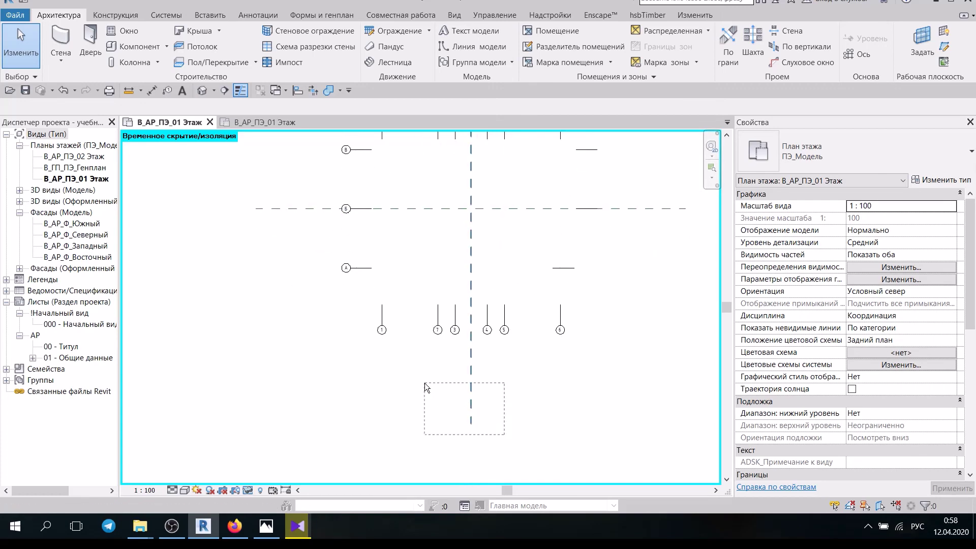
pyautogui.rightClick(475, 406)
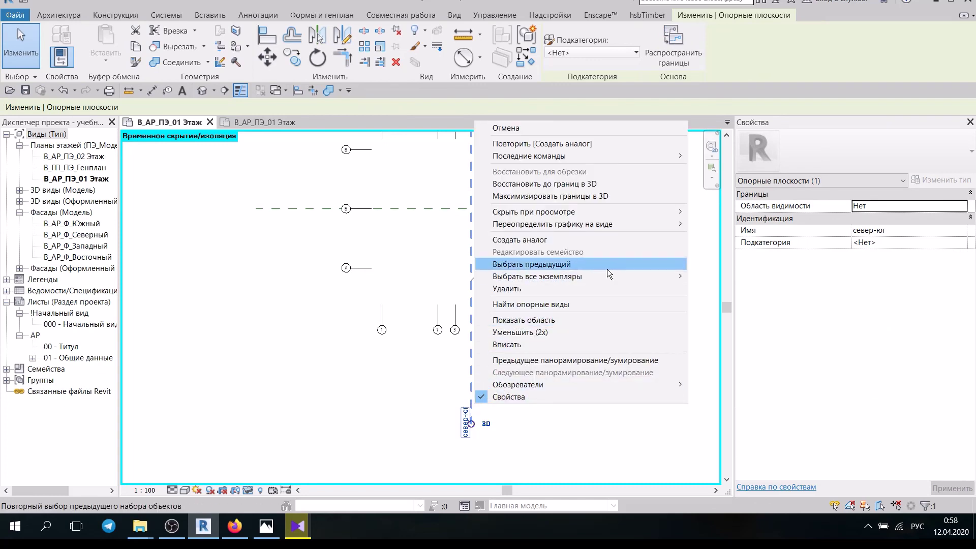
pyautogui.moveTo(617, 212)
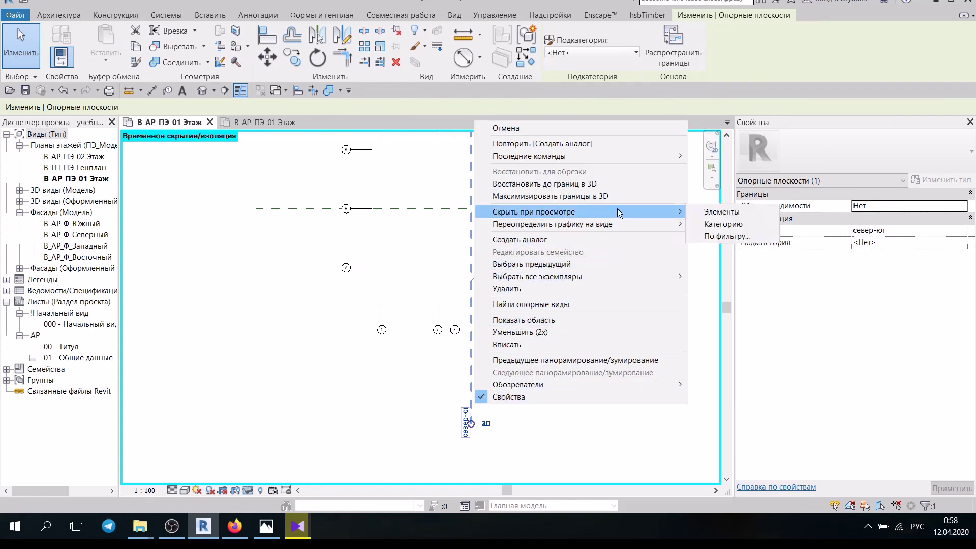
pyautogui.click(721, 211)
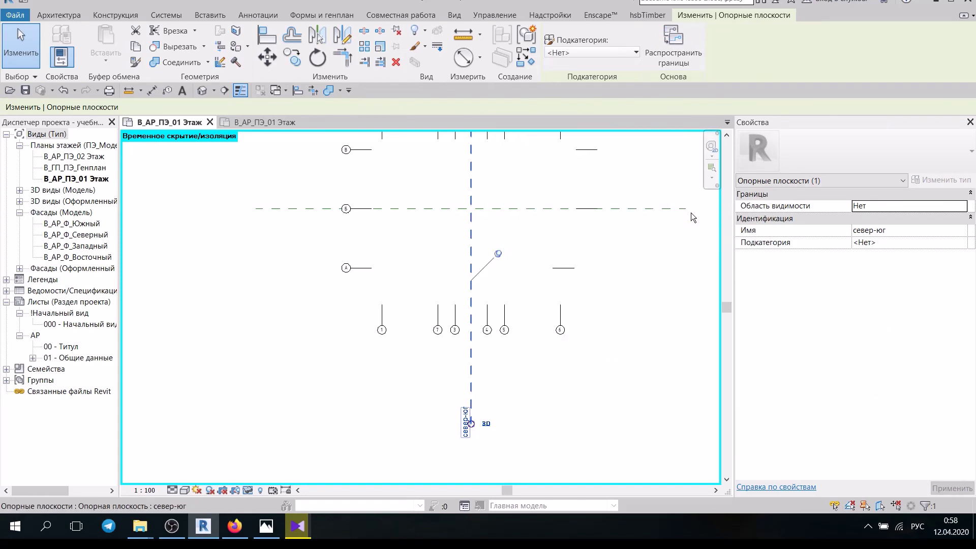
pyautogui.click(306, 209)
pyautogui.rightClick(306, 208)
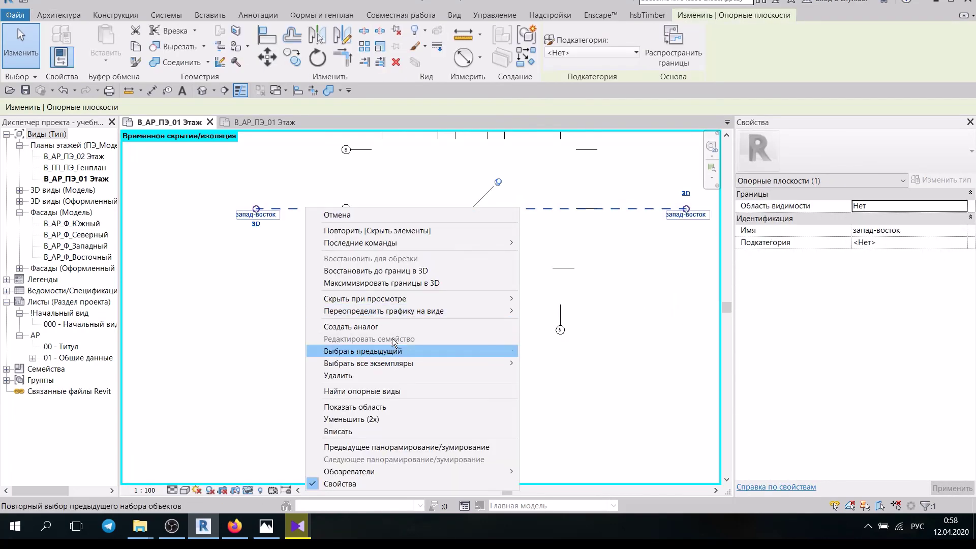
pyautogui.moveTo(365, 298)
pyautogui.click(542, 297)
pyautogui.scroll(2, 553, 321)
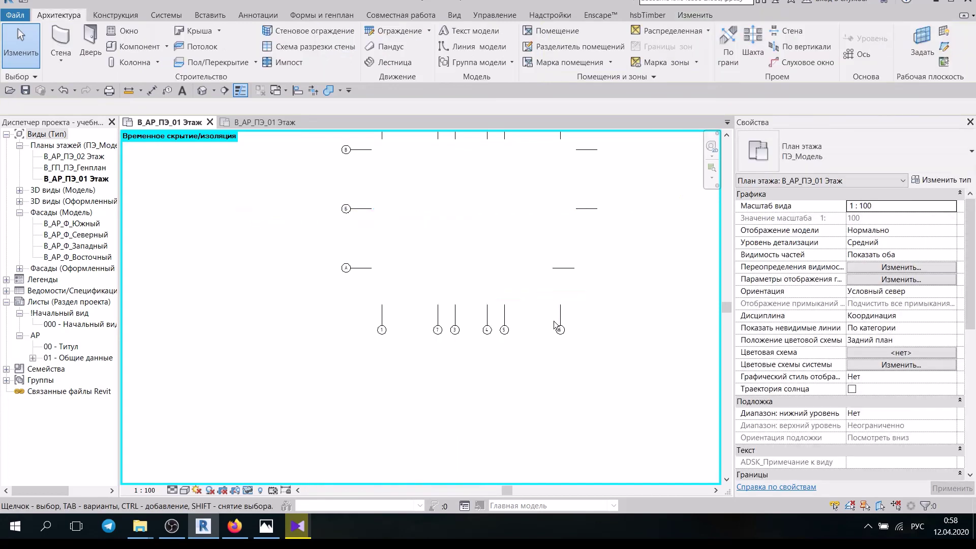
# Drag grid А's right end to line up with grid Б.
pyautogui.click(476, 324)
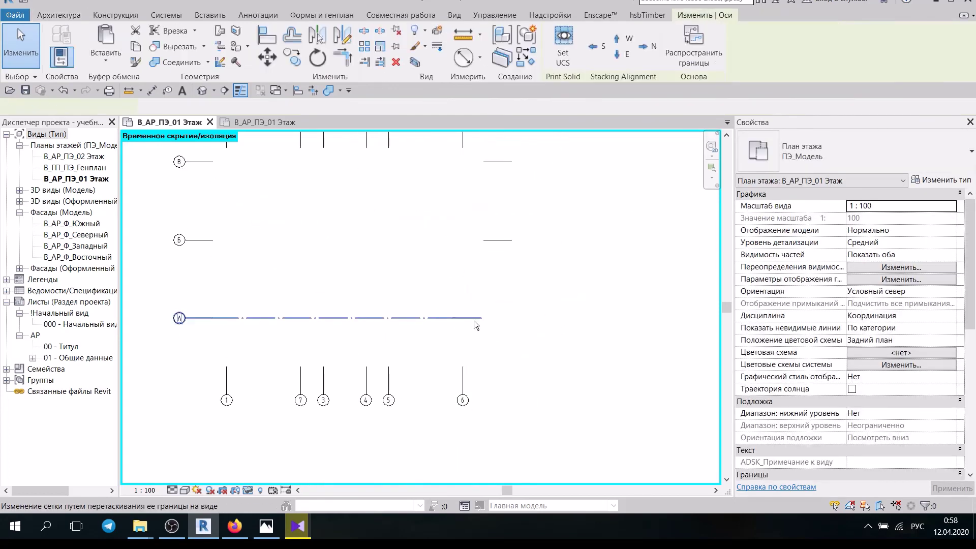
pyautogui.moveTo(482, 318); pyautogui.dragTo(512, 319)
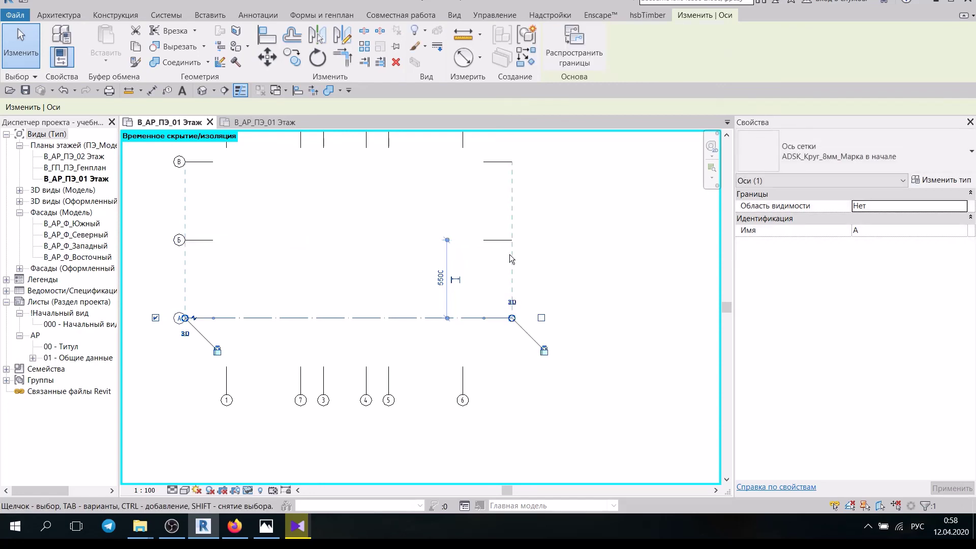
pyautogui.click(513, 275)
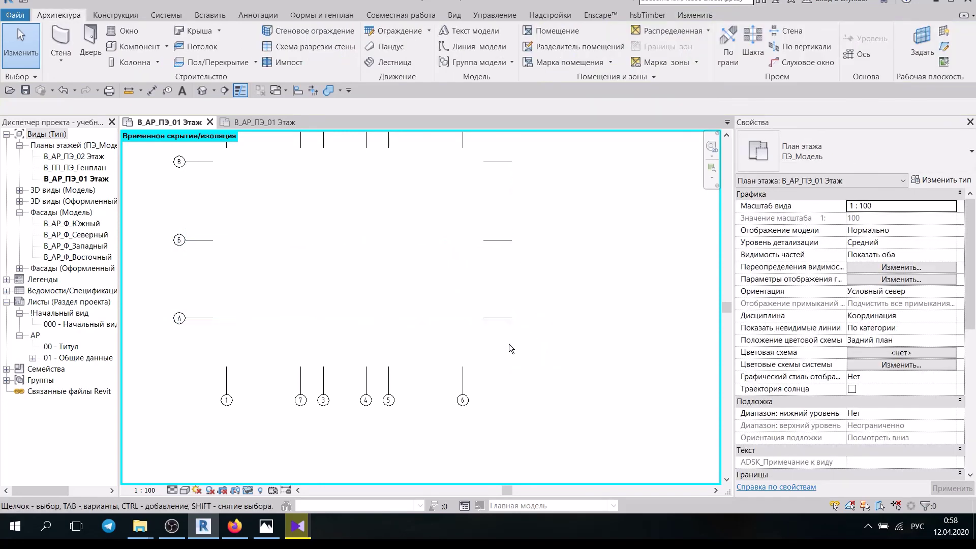
pyautogui.moveTo(487, 391); pyautogui.dragTo(534, 401, button='middle')
pyautogui.scroll(2, 292, 336)
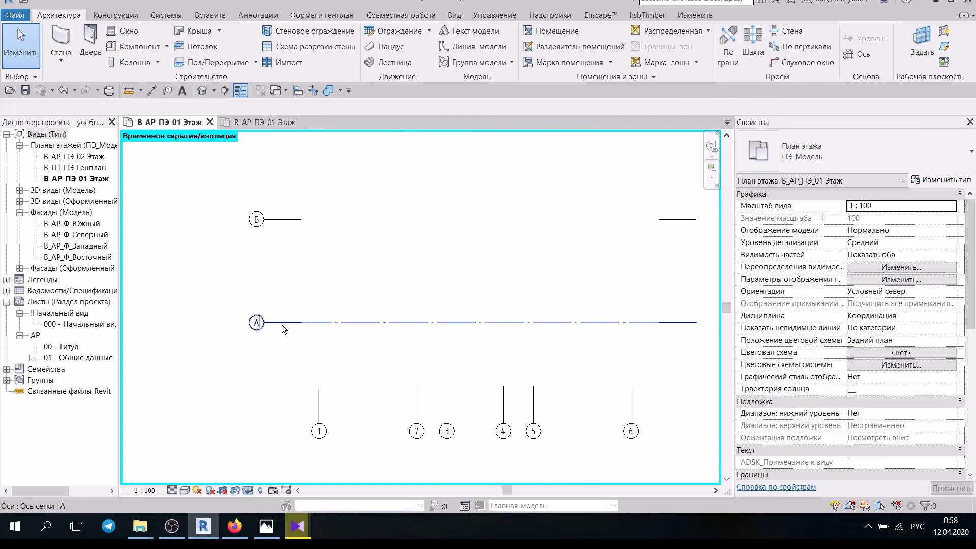
# Add an elbow (Добавить отвод) to grid А's bubble and offset it downward.
pyautogui.click(282, 325)
pyautogui.scroll(3, 277, 313)
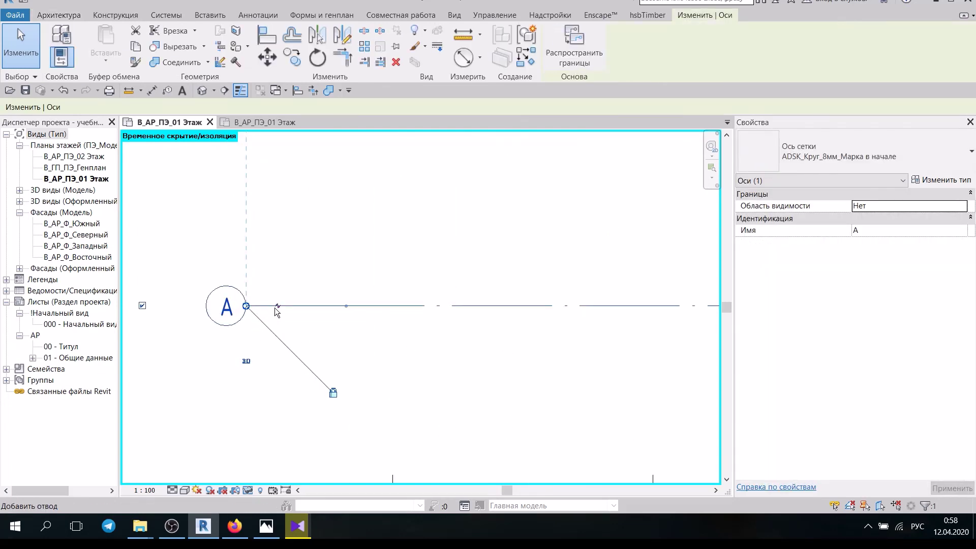
pyautogui.scroll(-3, 299, 329)
pyautogui.moveTo(399, 398)
pyautogui.mouseDown(button='middle')
pyautogui.moveTo(327, 344)
pyautogui.moveTo(390, 360)
pyautogui.mouseUp(button='middle')
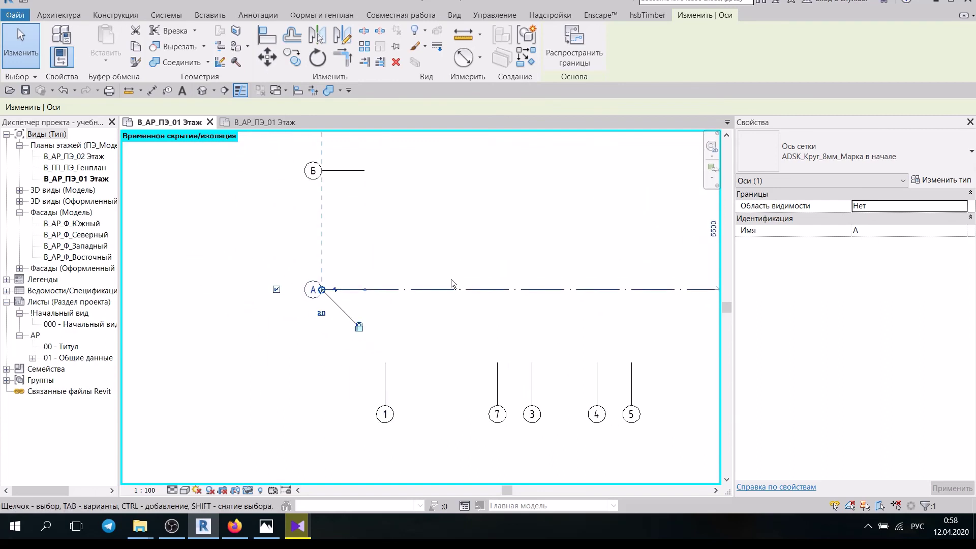
pyautogui.scroll(2, 335, 290)
pyautogui.scroll(2, 334, 288)
pyautogui.click(331, 284)
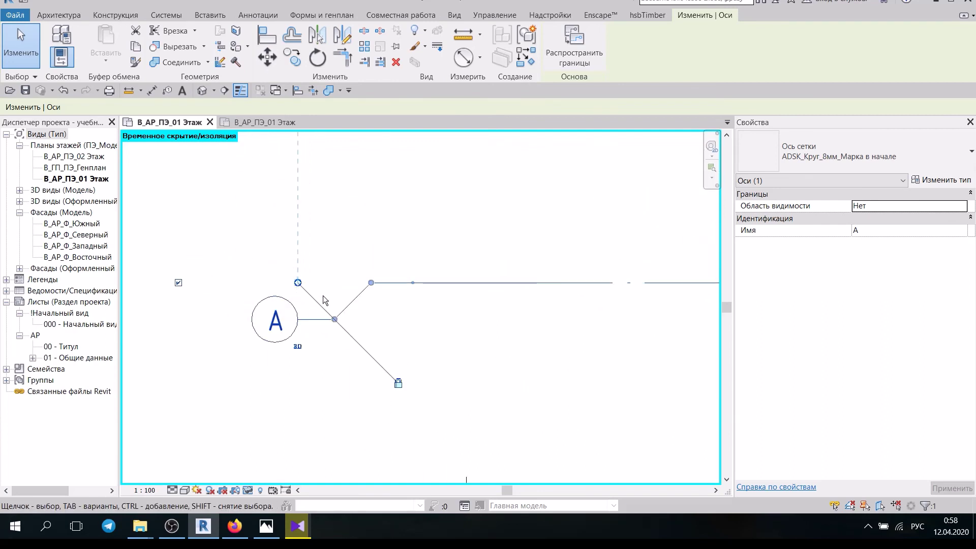
pyautogui.moveTo(334, 324); pyautogui.dragTo(339, 410)
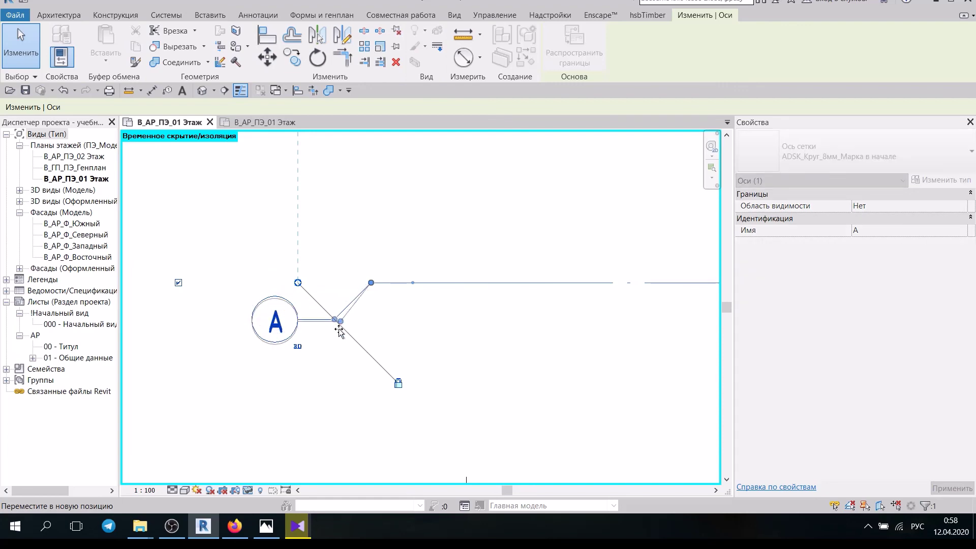
pyautogui.moveTo(340, 411); pyautogui.dragTo(339, 318)
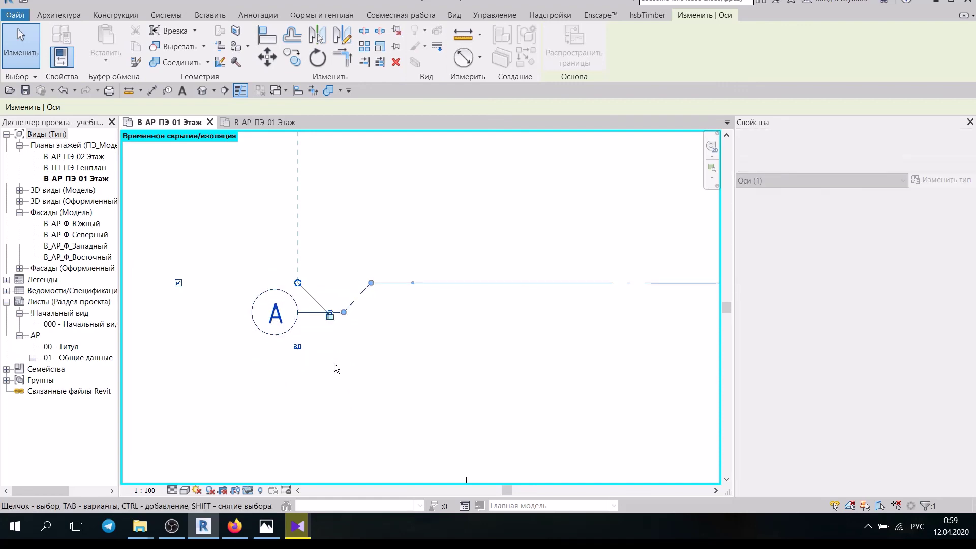
pyautogui.click(355, 383)
pyautogui.scroll(-3, 355, 388)
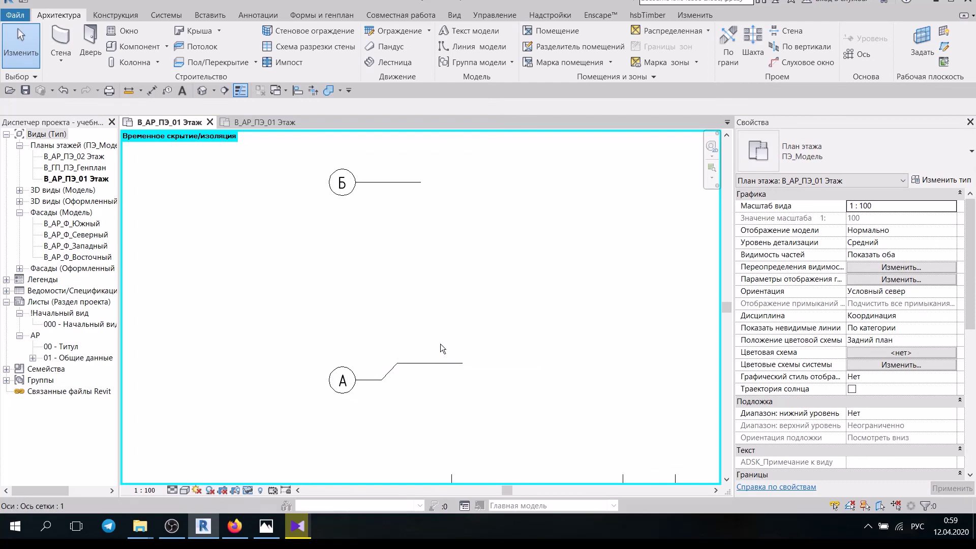
# Drag grid А's bubble back in line with its grid line, removing the elbow offset.
pyautogui.click(362, 380)
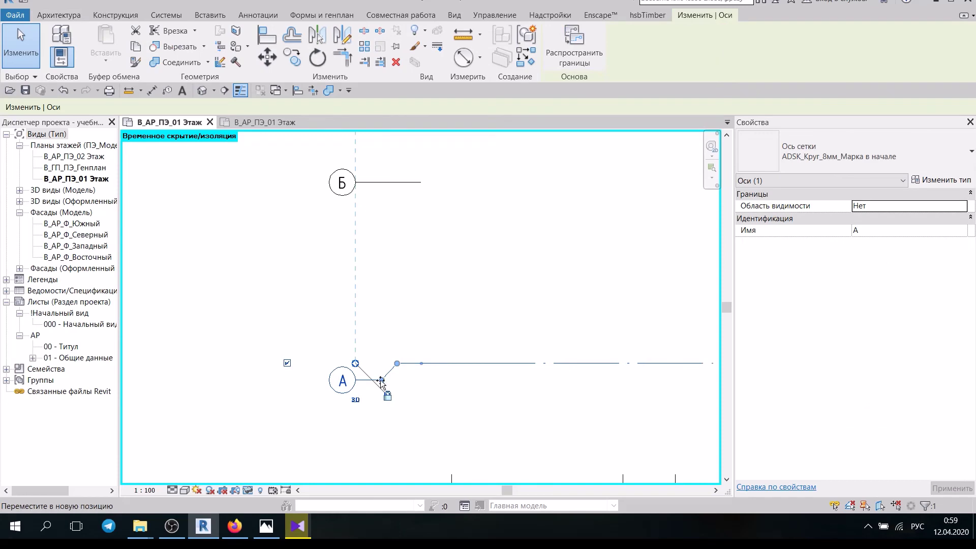
pyautogui.moveTo(381, 381); pyautogui.dragTo(374, 363)
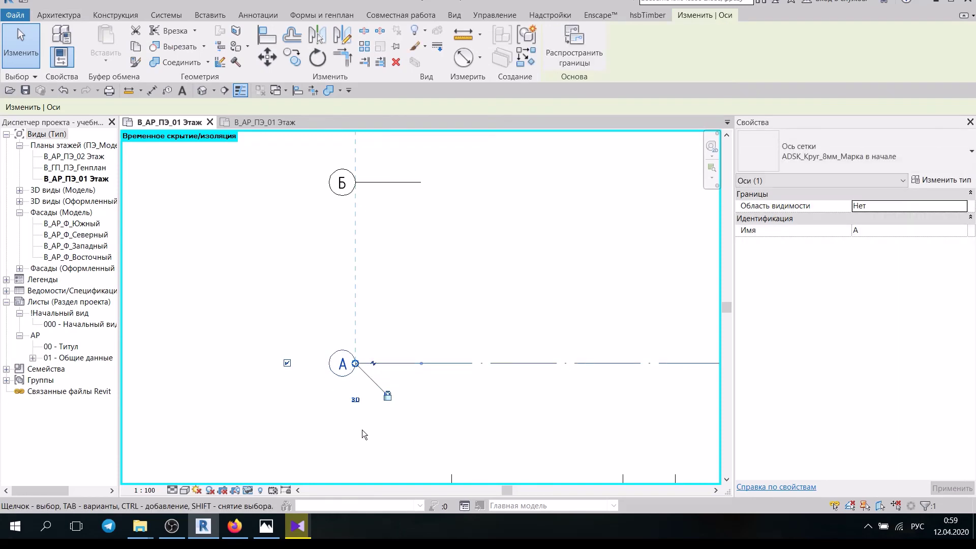
pyautogui.click(362, 429)
pyautogui.scroll(-2, 281, 389)
pyautogui.scroll(-1, 295, 397)
pyautogui.scroll(-3, 379, 389)
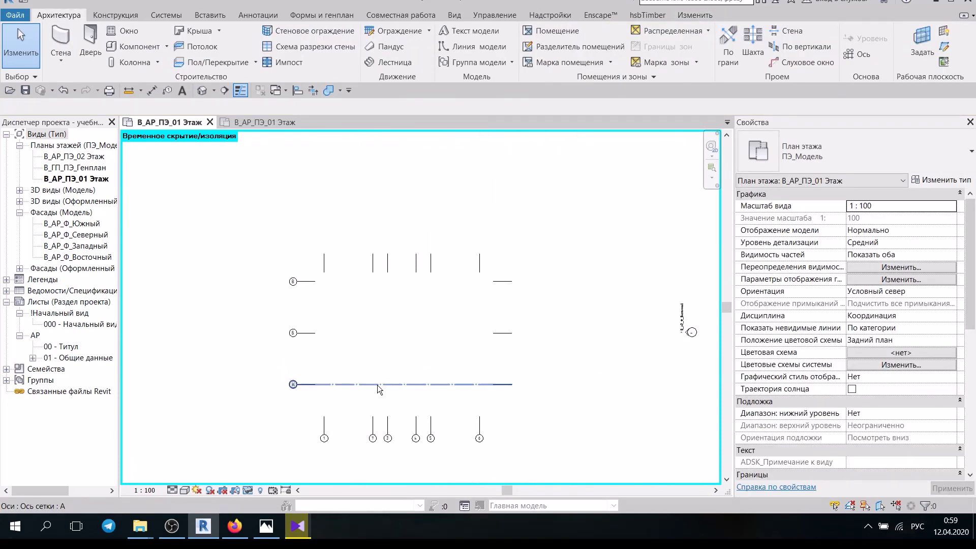
pyautogui.scroll(-1, 387, 376)
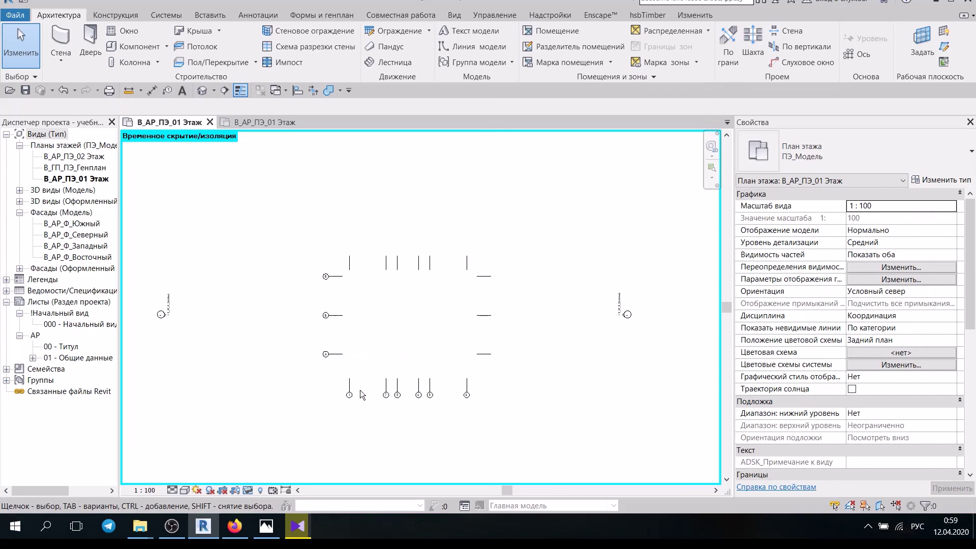